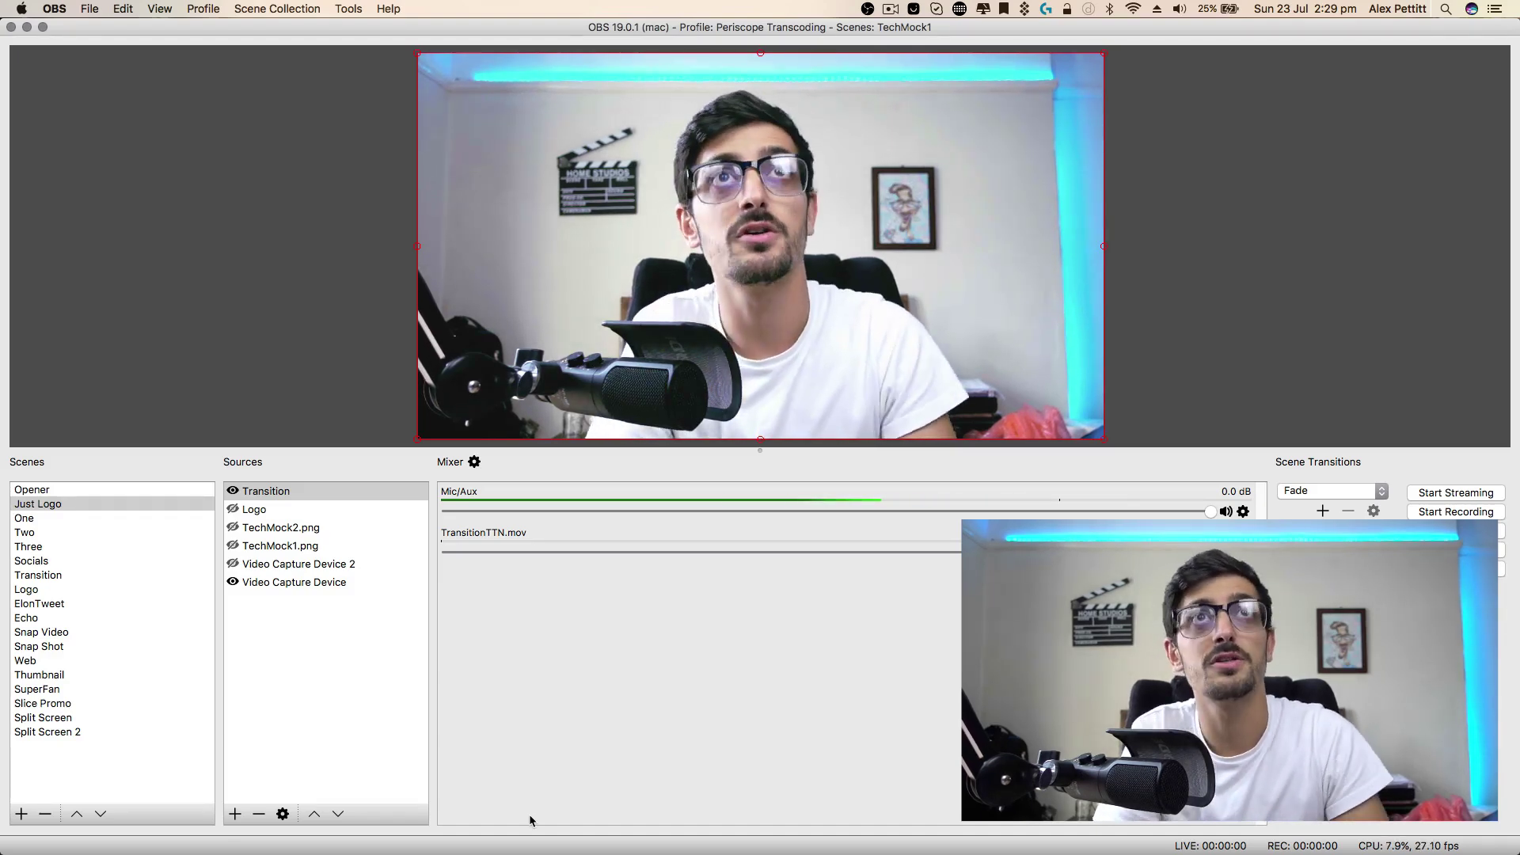
Step: Open the Video Capture Device's Filters window and move it off the preview
left_click(357, 583)
right_click(369, 586)
left_click(398, 559)
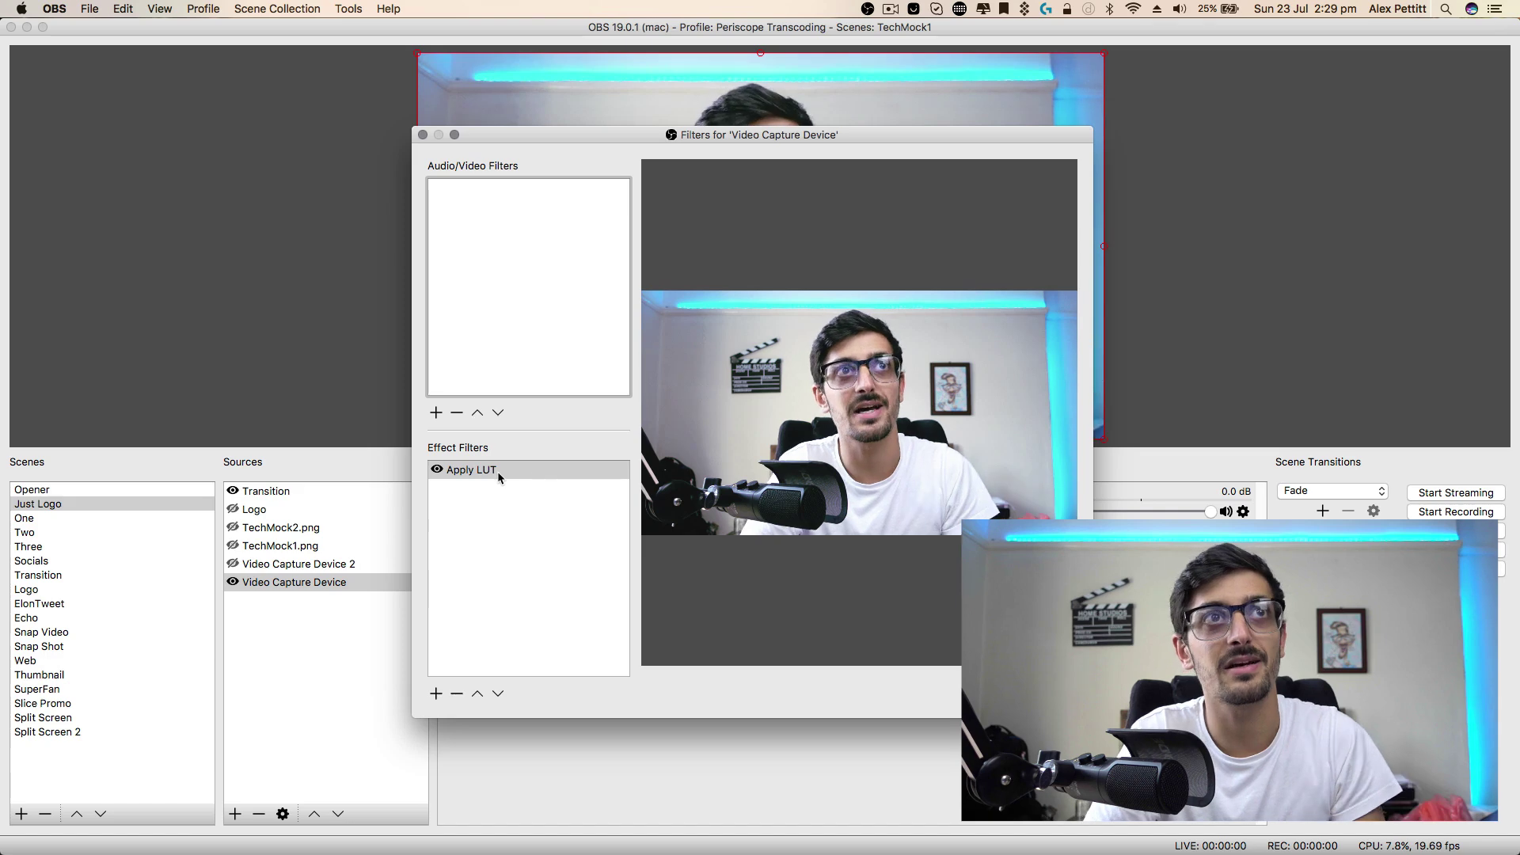
left_click_drag(510, 143, 905, 149)
Step: Toggle the Apply LUT filter on and off to compare, leaving it enabled
left_click(830, 478)
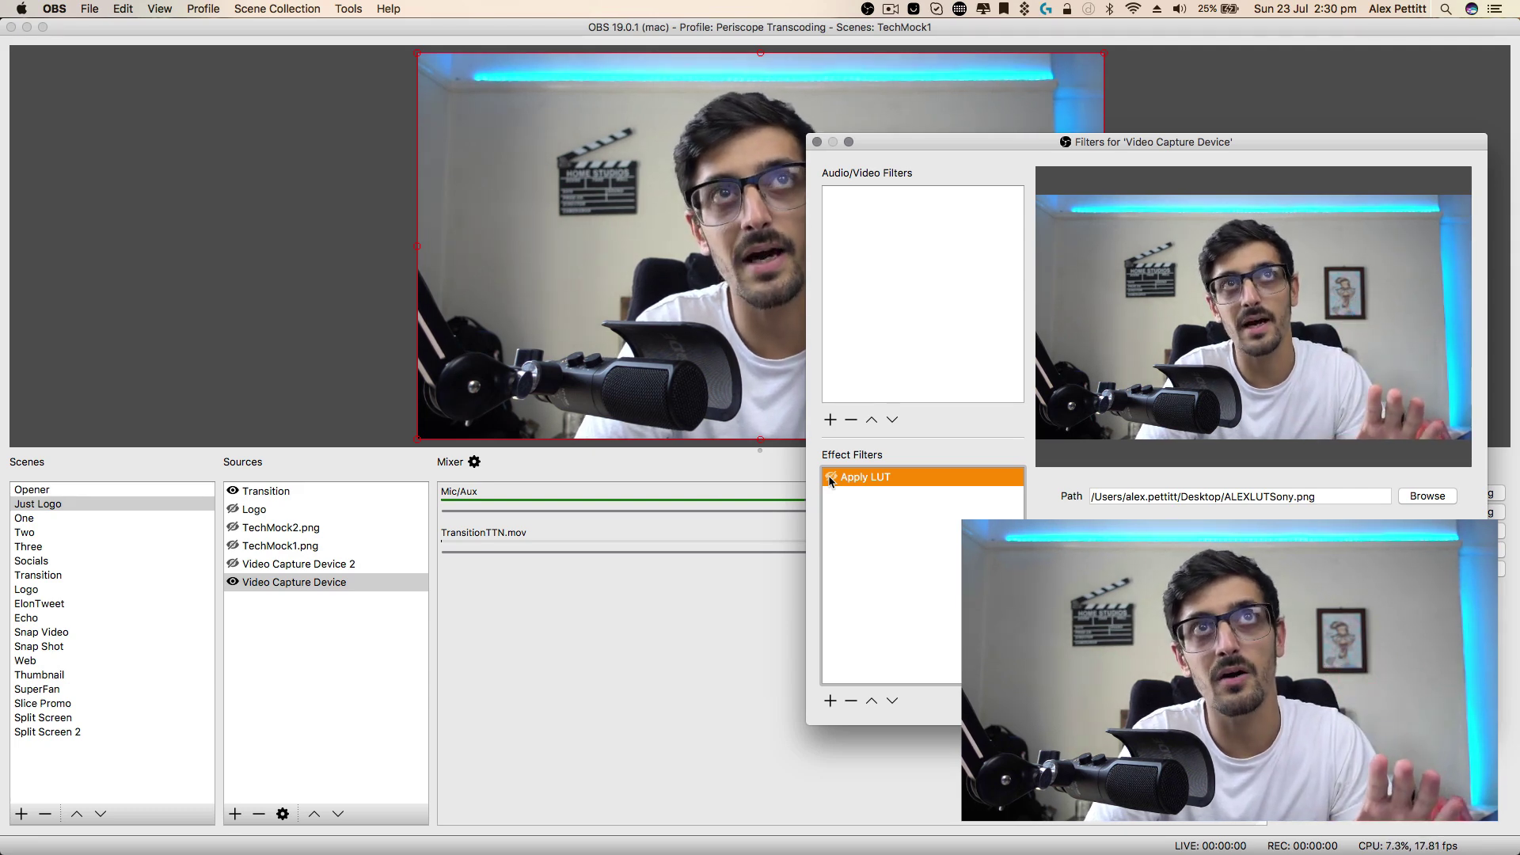
left_click(830, 477)
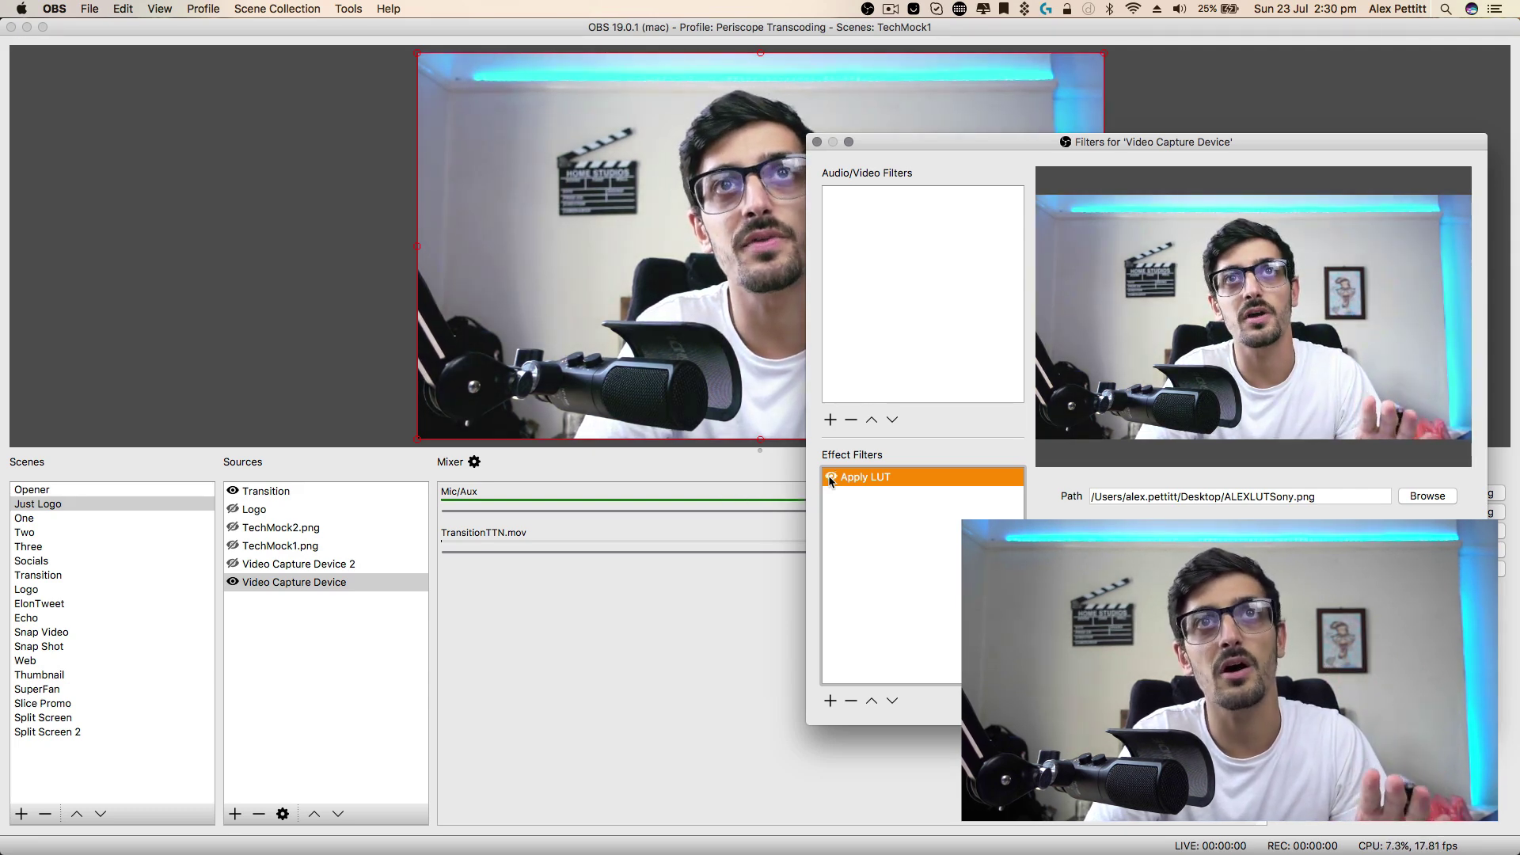
left_click(830, 477)
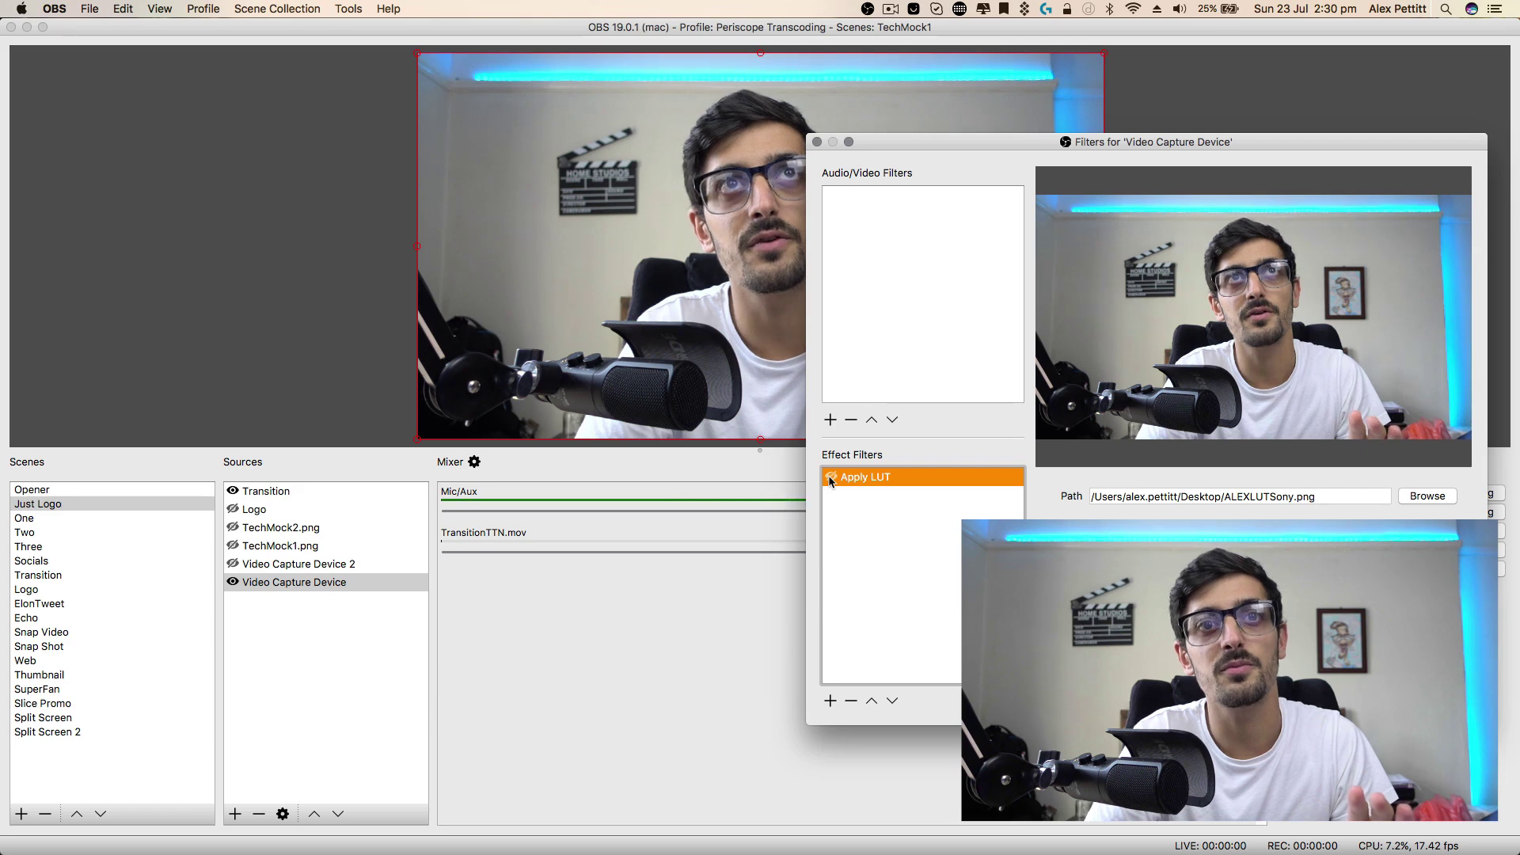
left_click(830, 477)
left_click(830, 477)
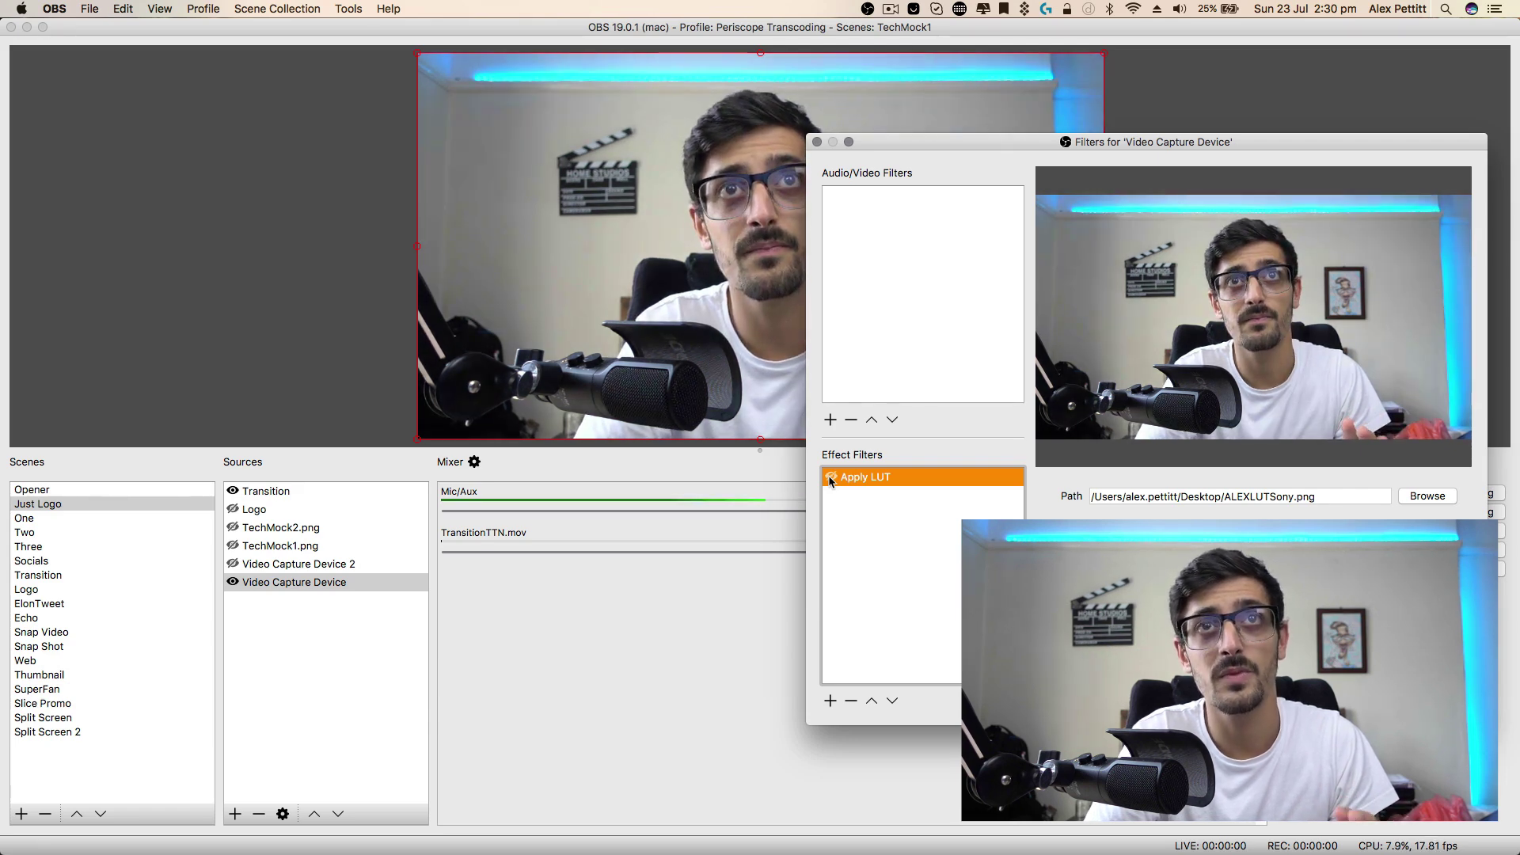
left_click(830, 478)
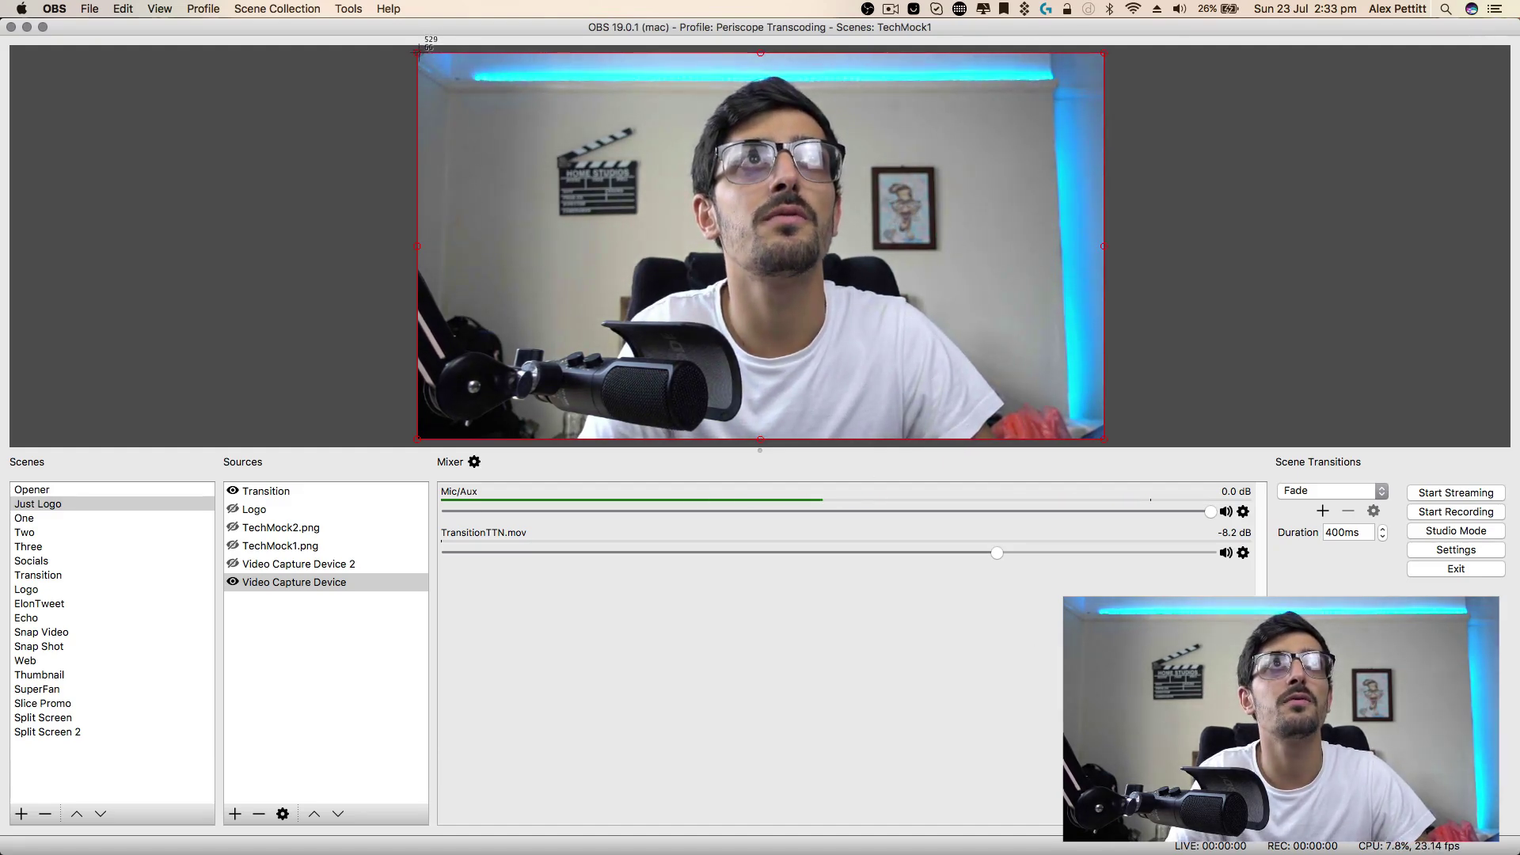
Step: Screenshot the webcam preview area, then quit OBS Studio
left_click_drag(622, 219, 1105, 440)
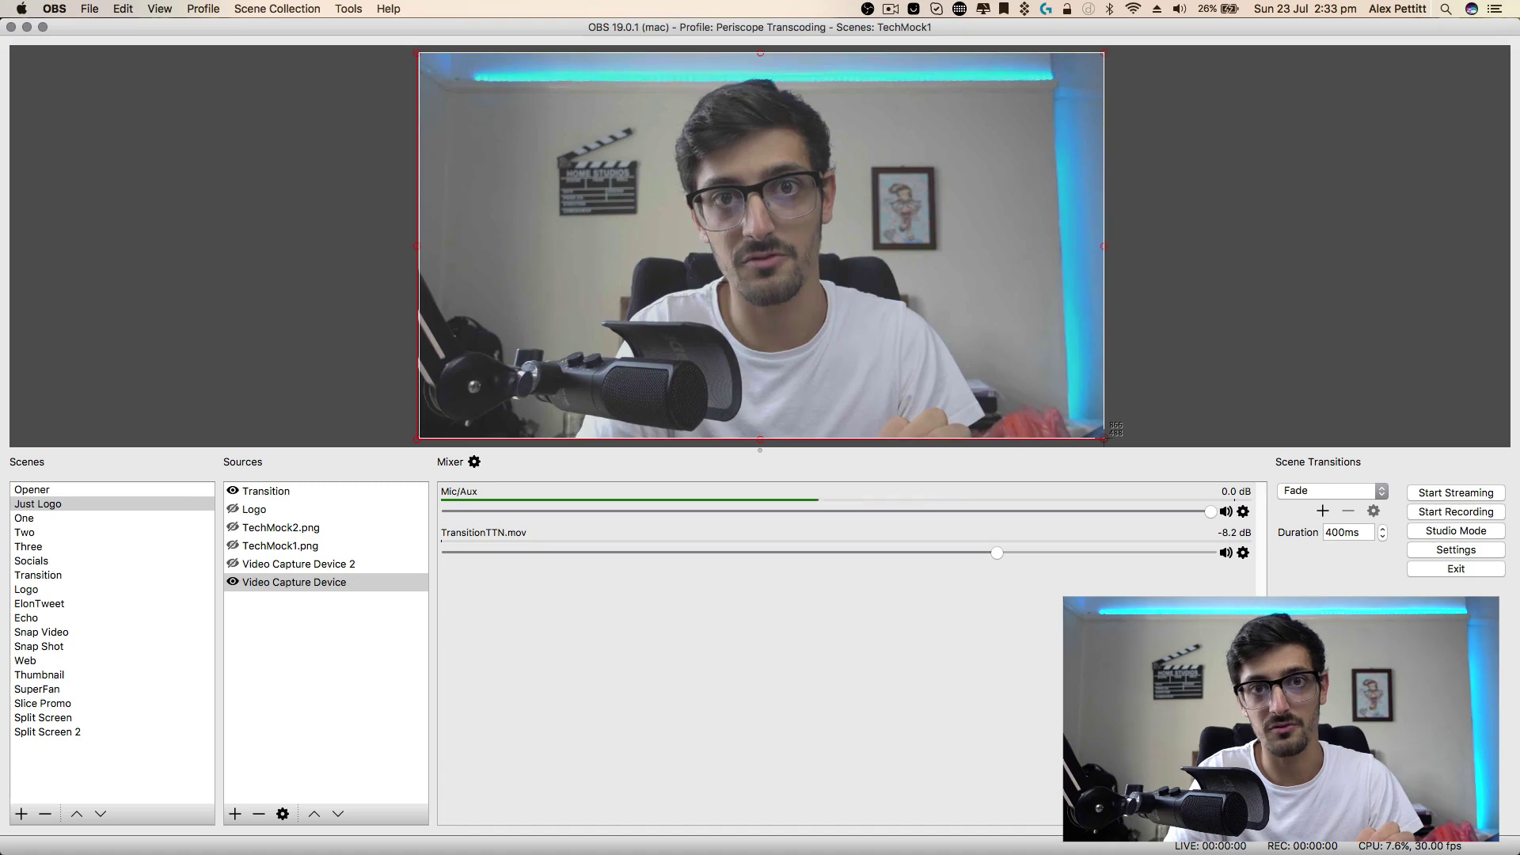
left_click_drag(1105, 437, 1104, 440)
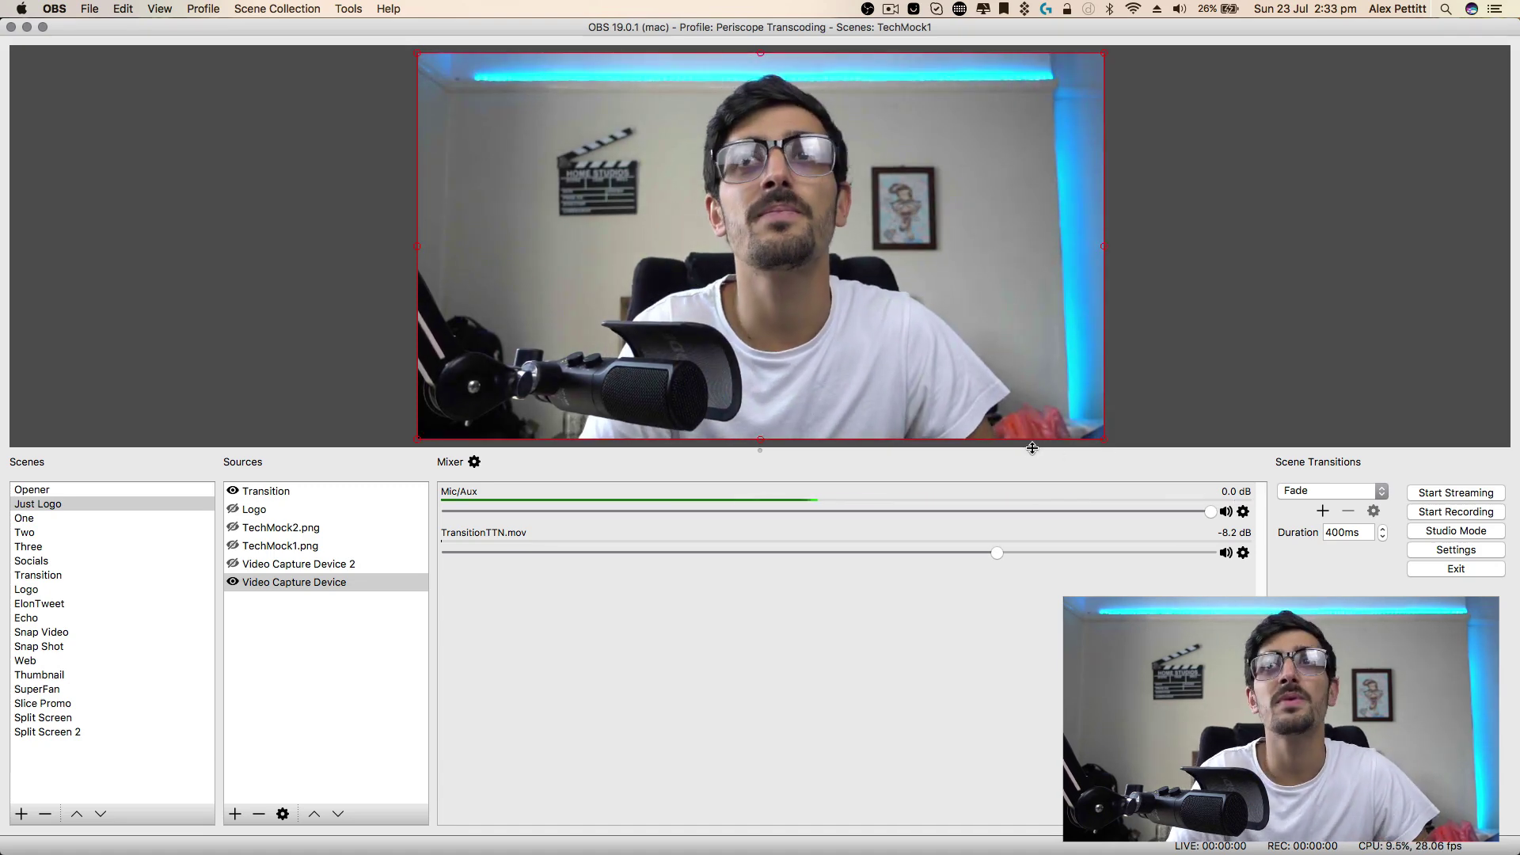
left_click(1445, 569)
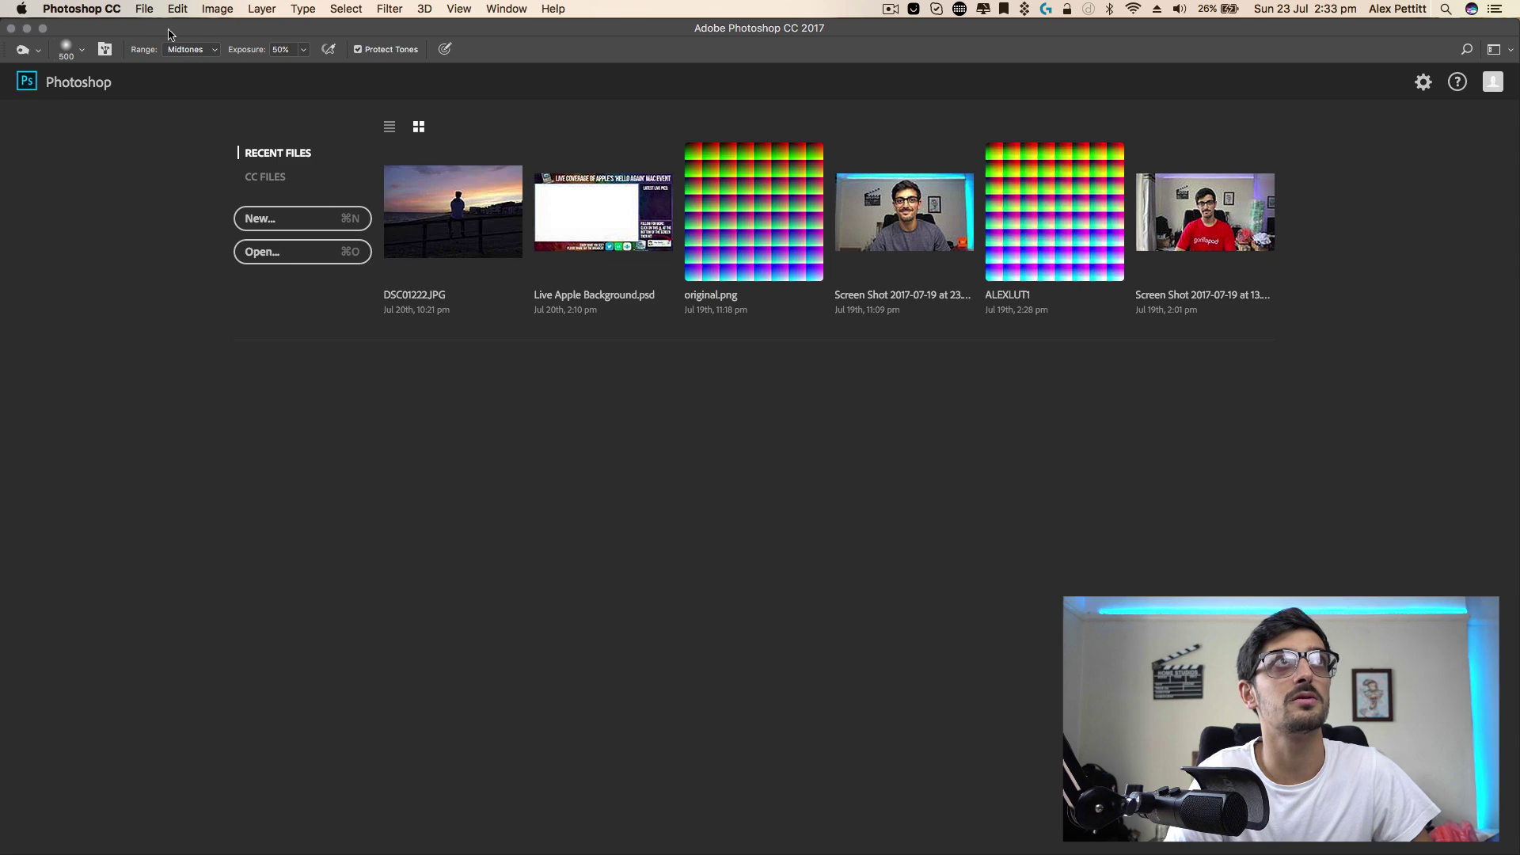
Step: Open the newest webcam screenshot from the Desktop in Photoshop
left_click(145, 9)
left_click(164, 43)
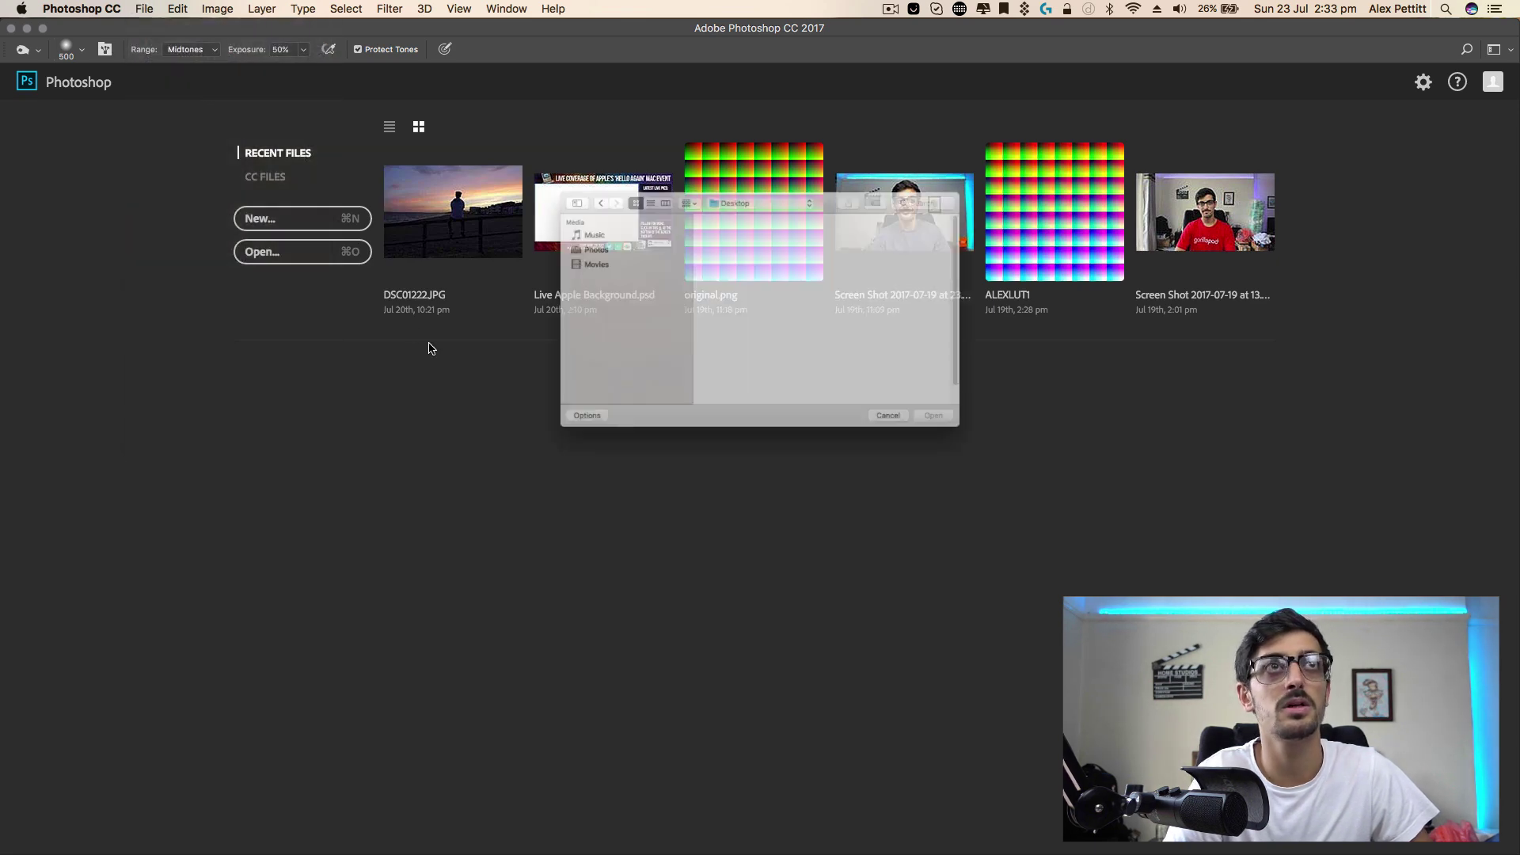
left_click(714, 203)
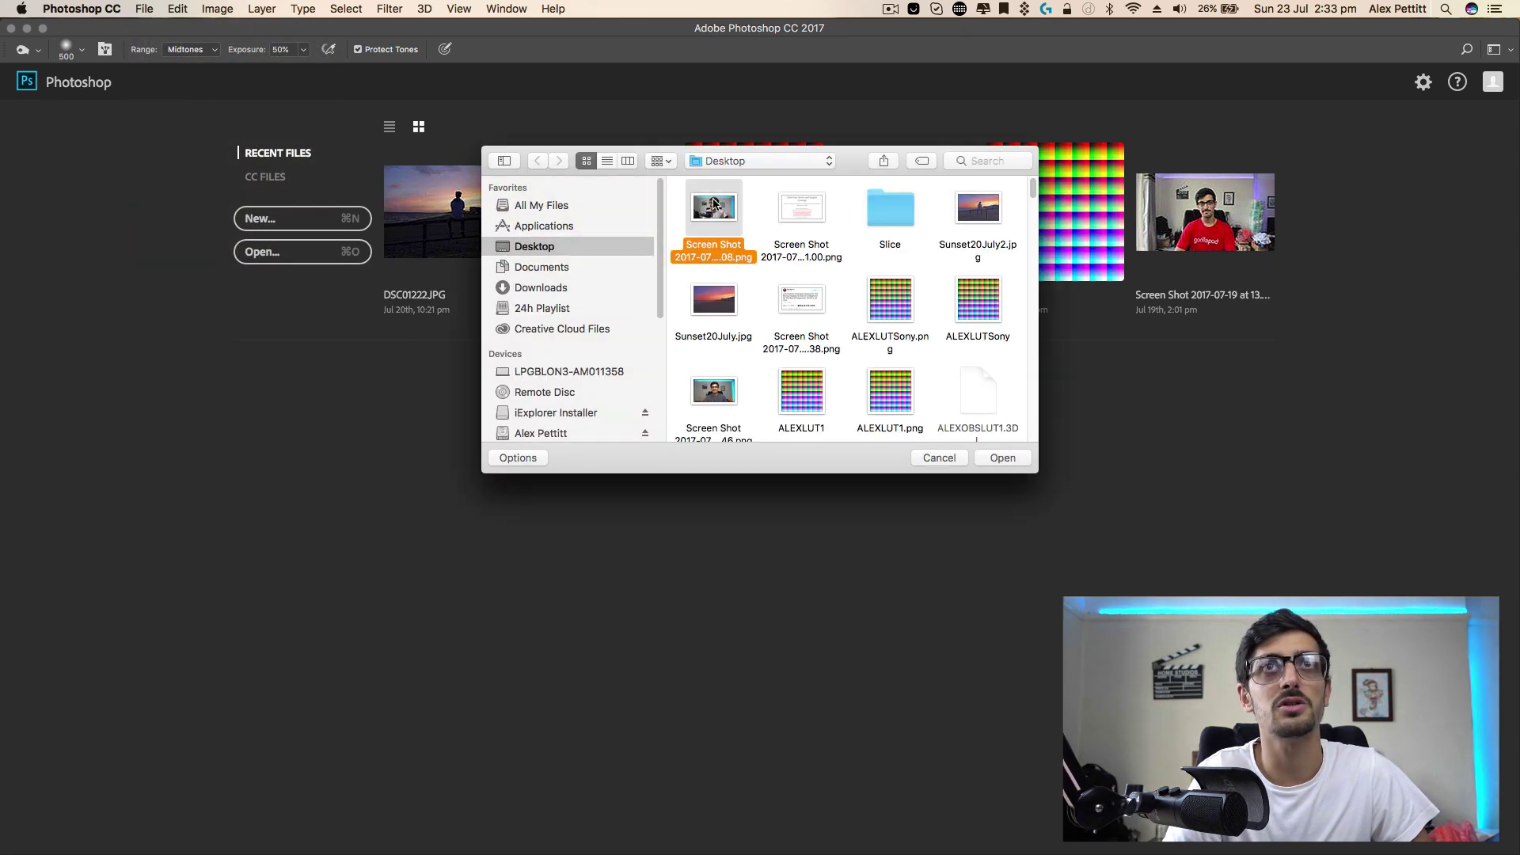
double_click(715, 204)
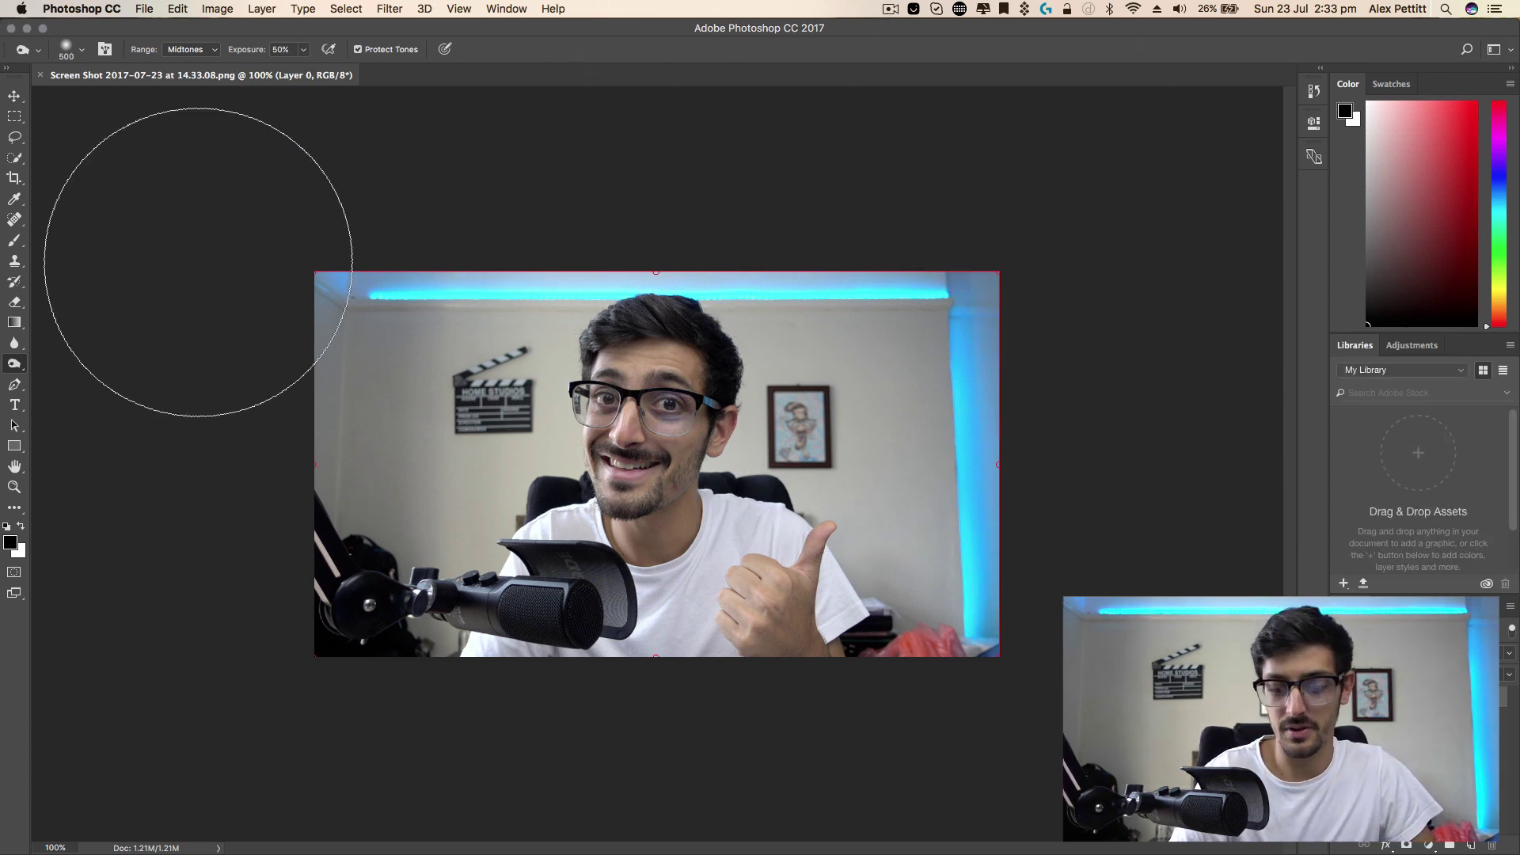
Step: Check the screenshot at 200% and 100% zoom, then show the New Adjustment Layer types
key("super+0")
key("super+minus")
key("super+minus")
key("super+equal")
key("super+equal")
key("super+equal")
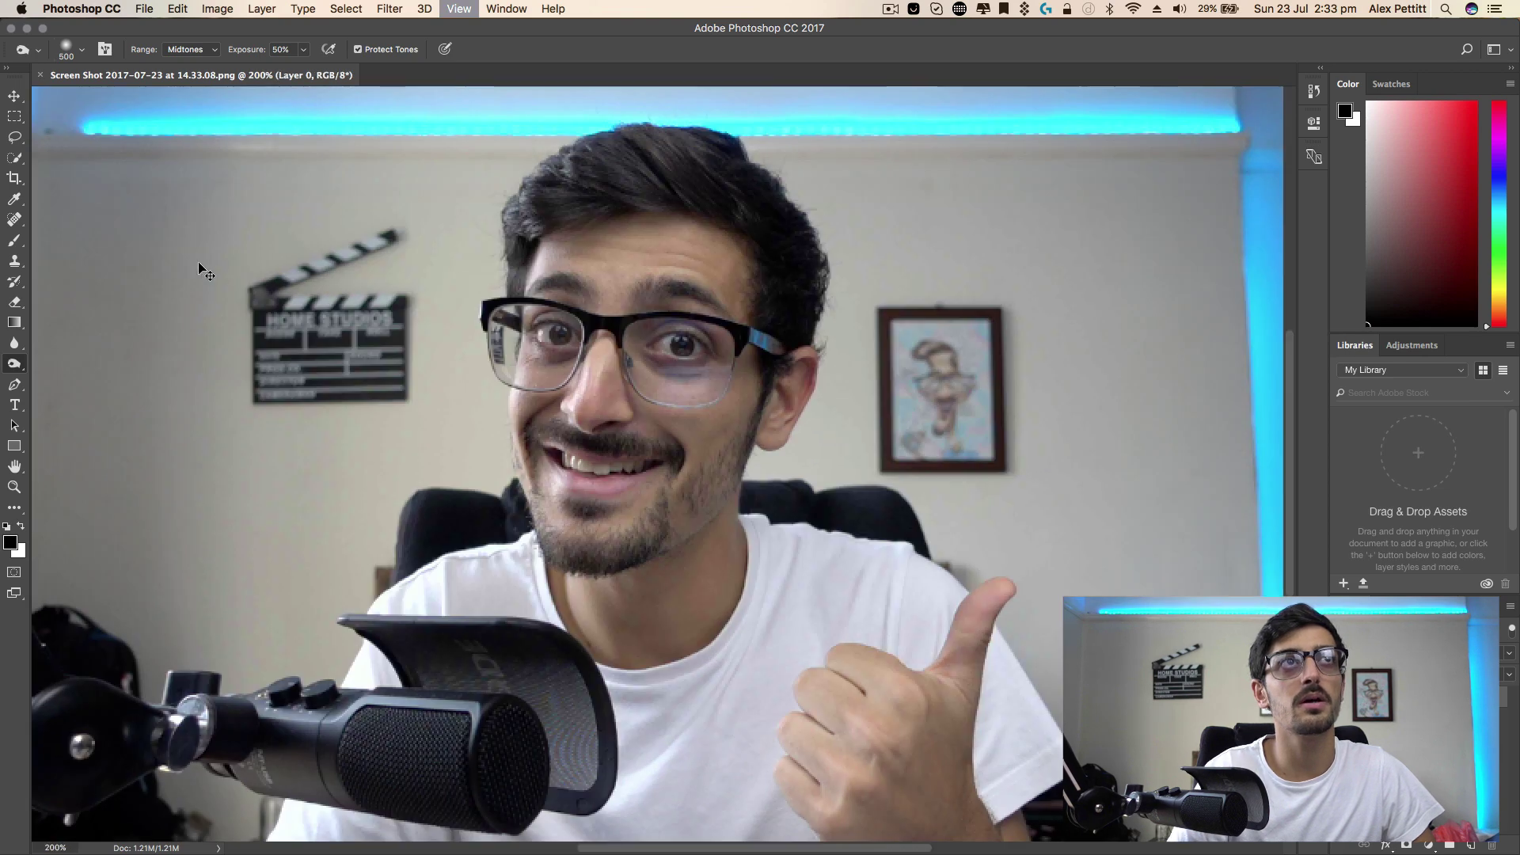
key("super+minus")
key("bracketleft")
key("bracketleft")
key("bracketleft")
key("bracketleft")
key("bracketleft")
key("bracketleft")
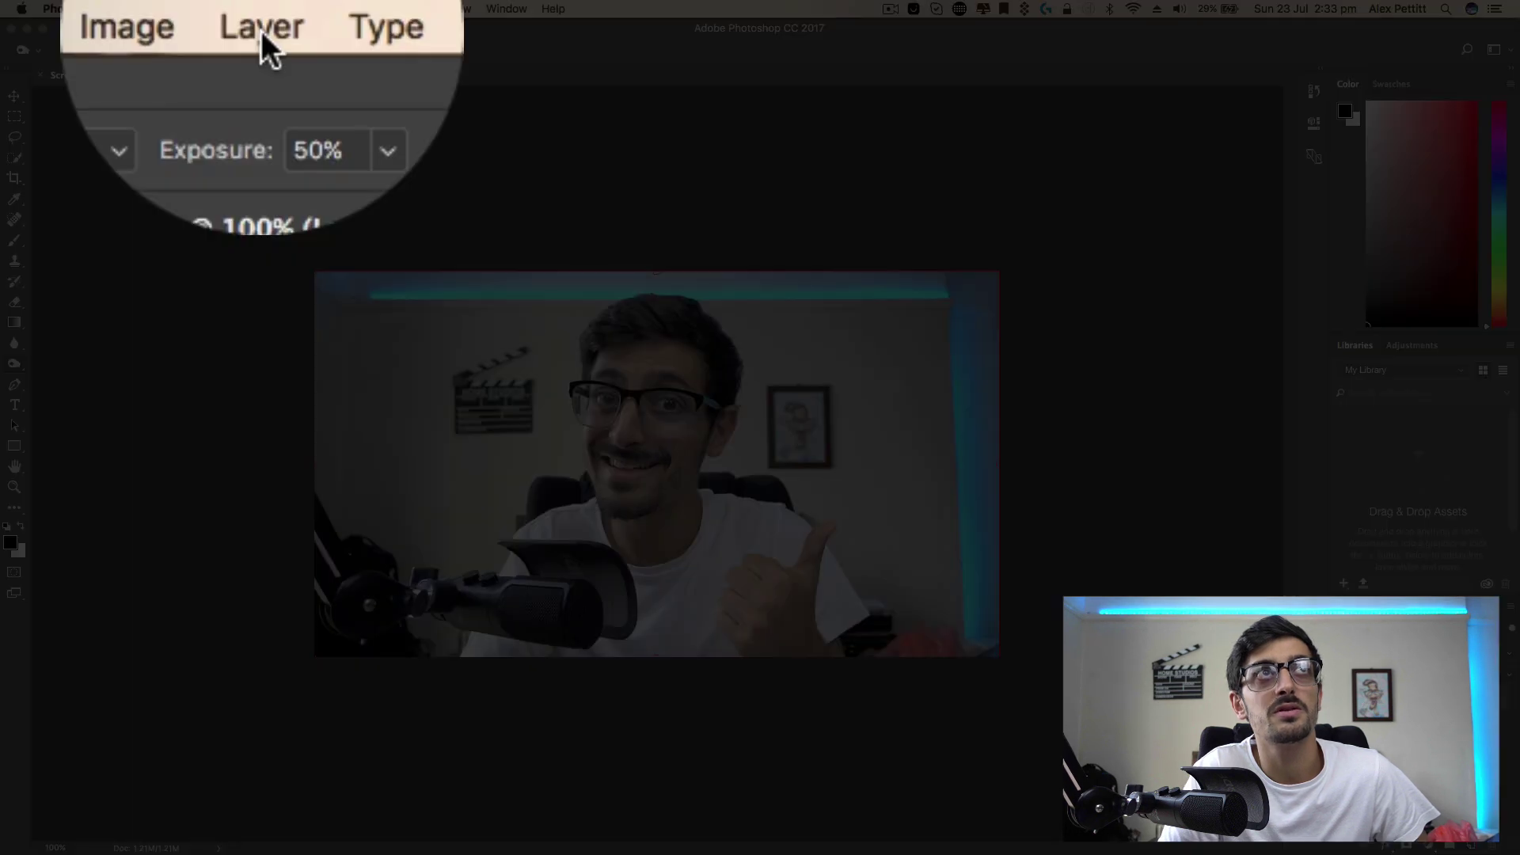
left_click(261, 9)
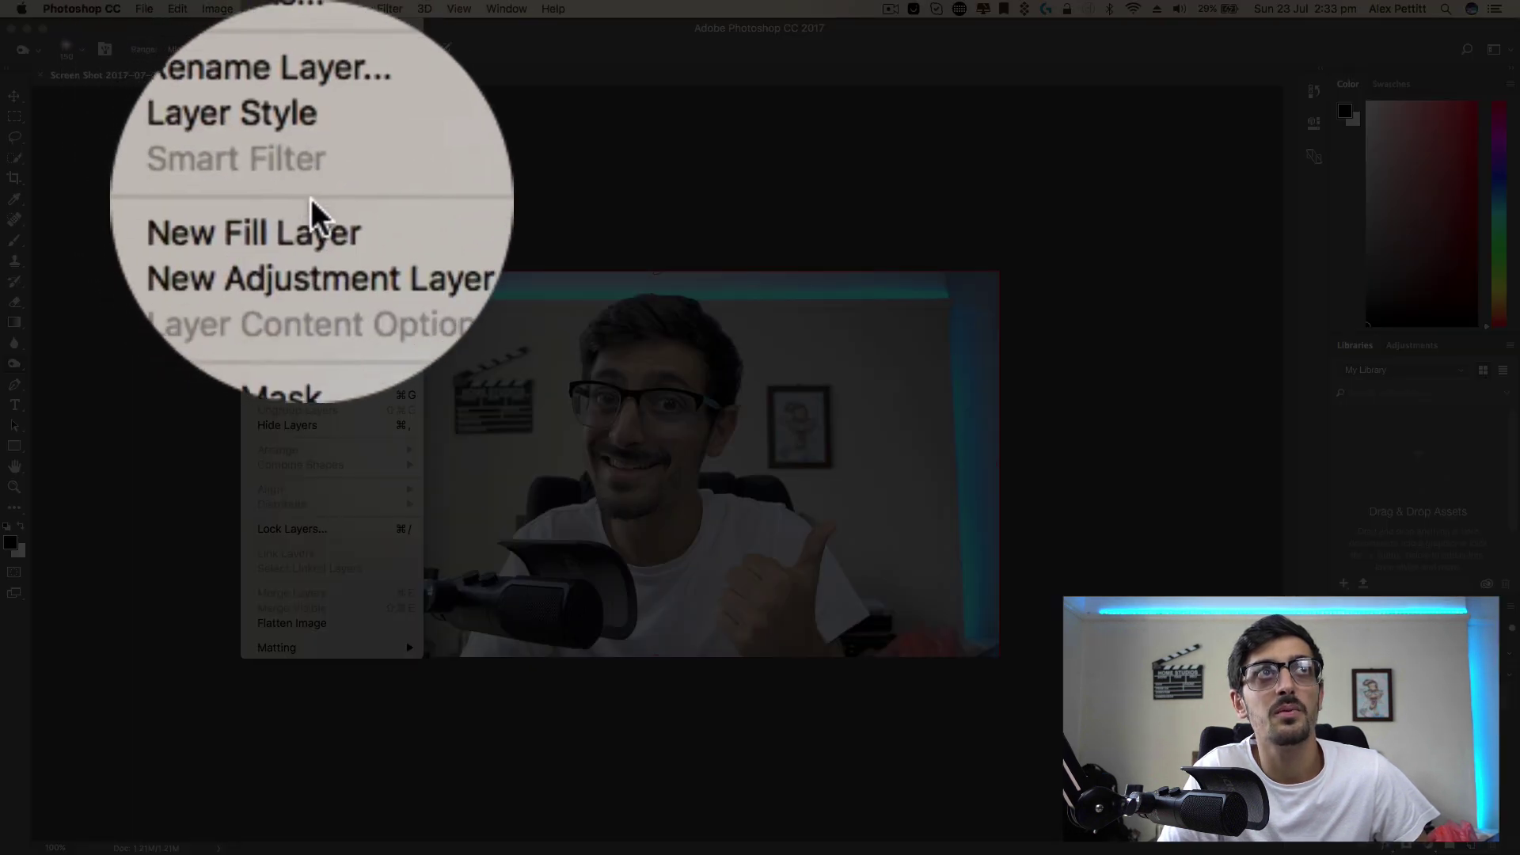
mouse_move(317, 223)
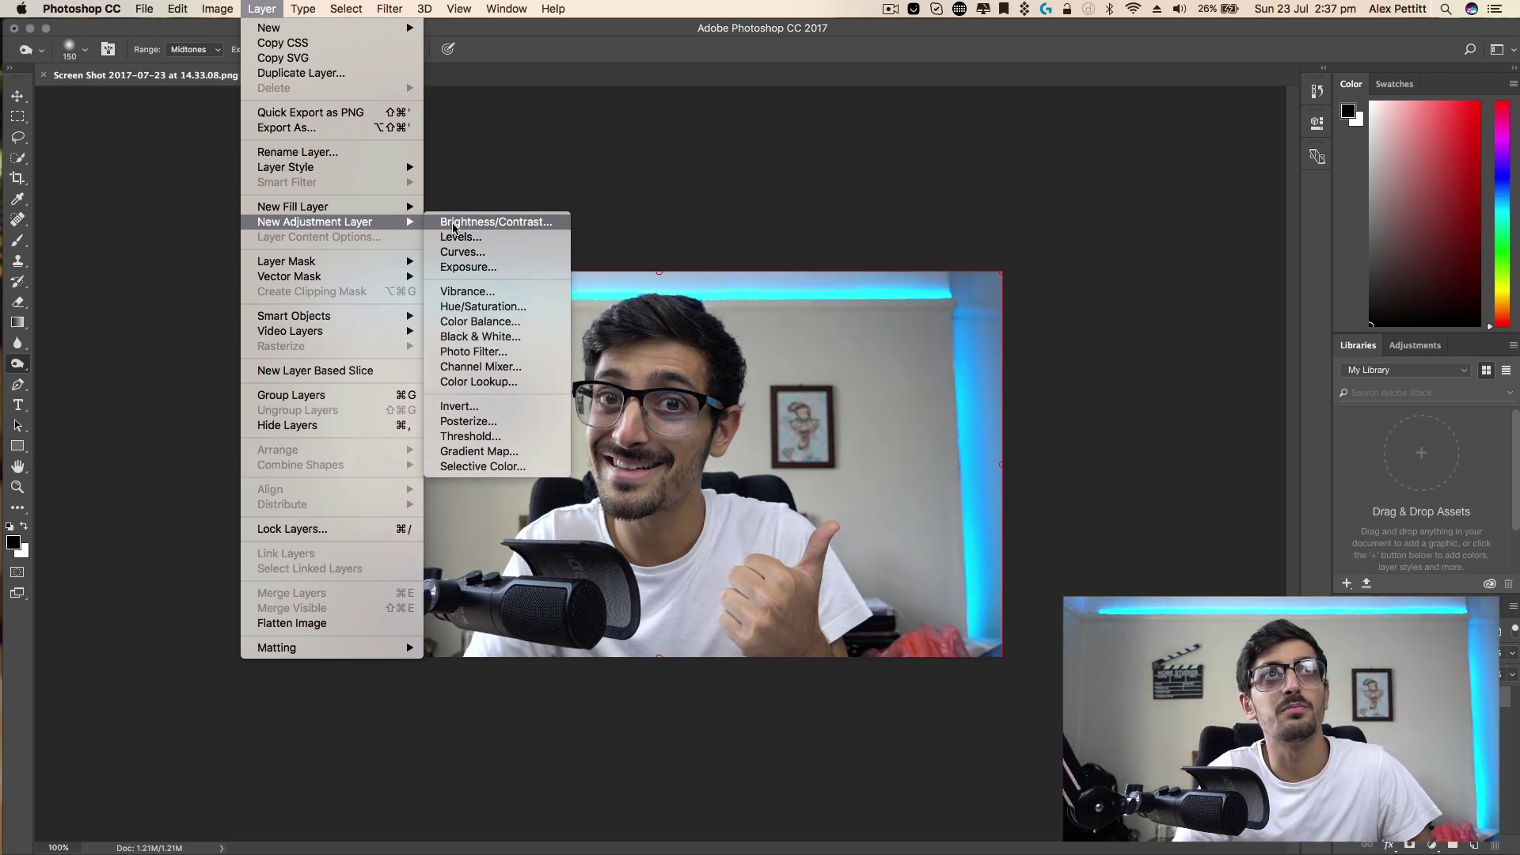
Step: Add a Brightness/Contrast adjustment layer with Brightness 32 and Contrast 24
left_click(459, 226)
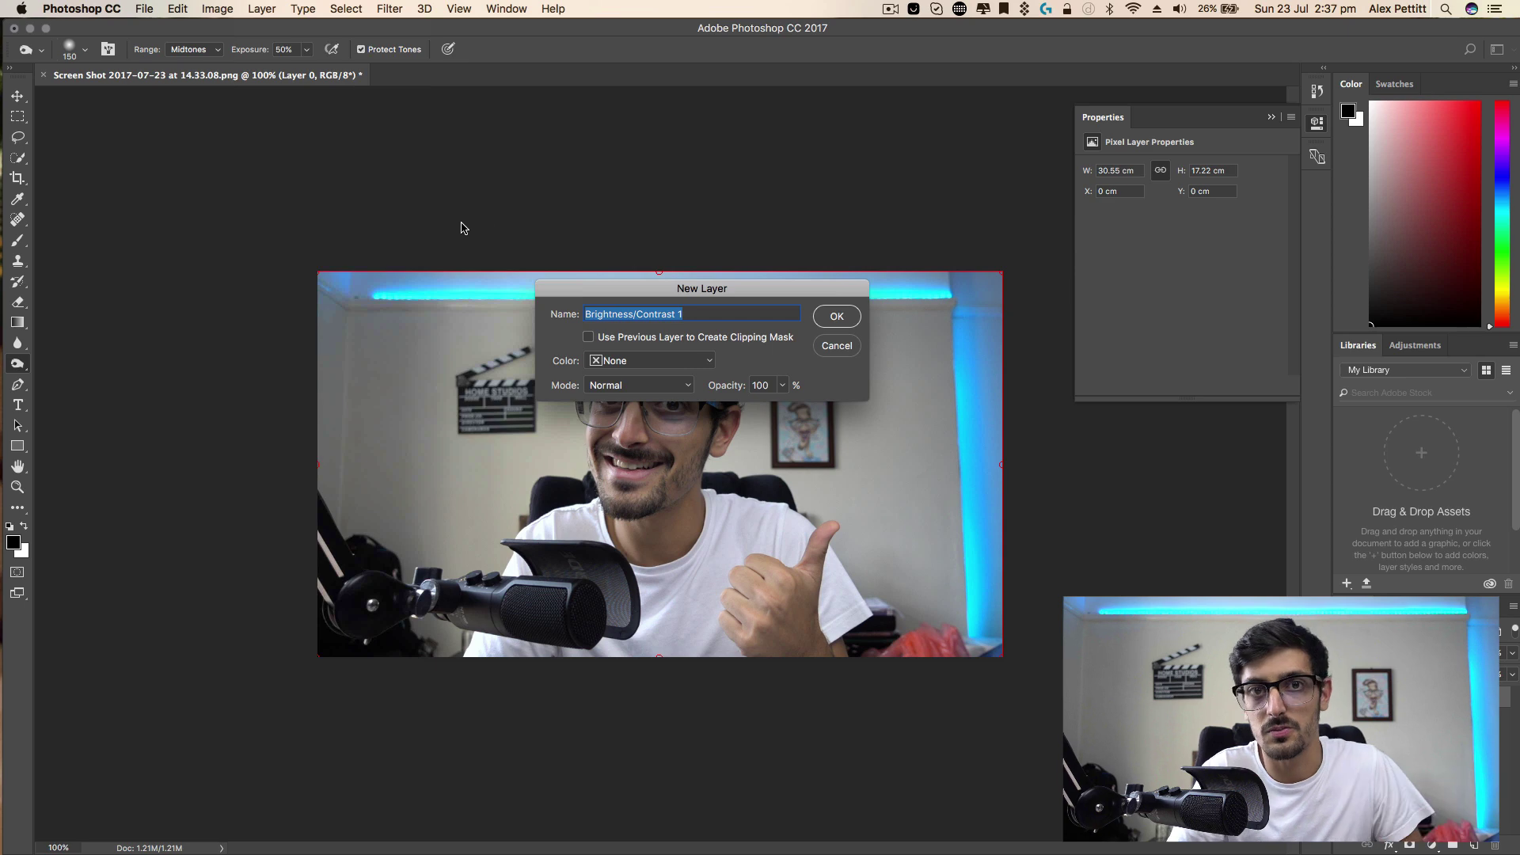
left_click(835, 317)
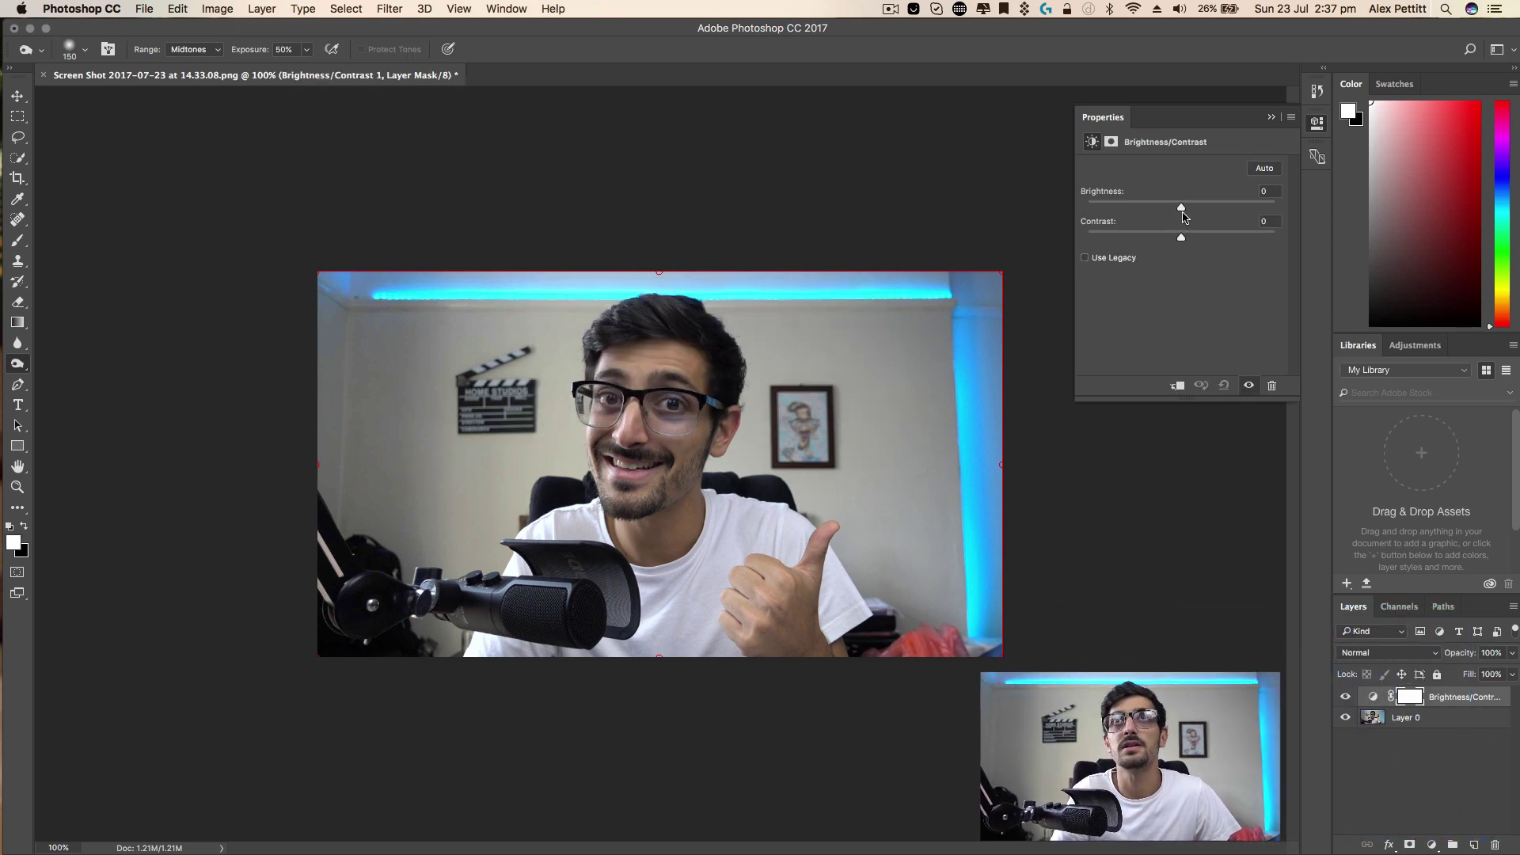
left_click_drag(1184, 214, 1210, 219)
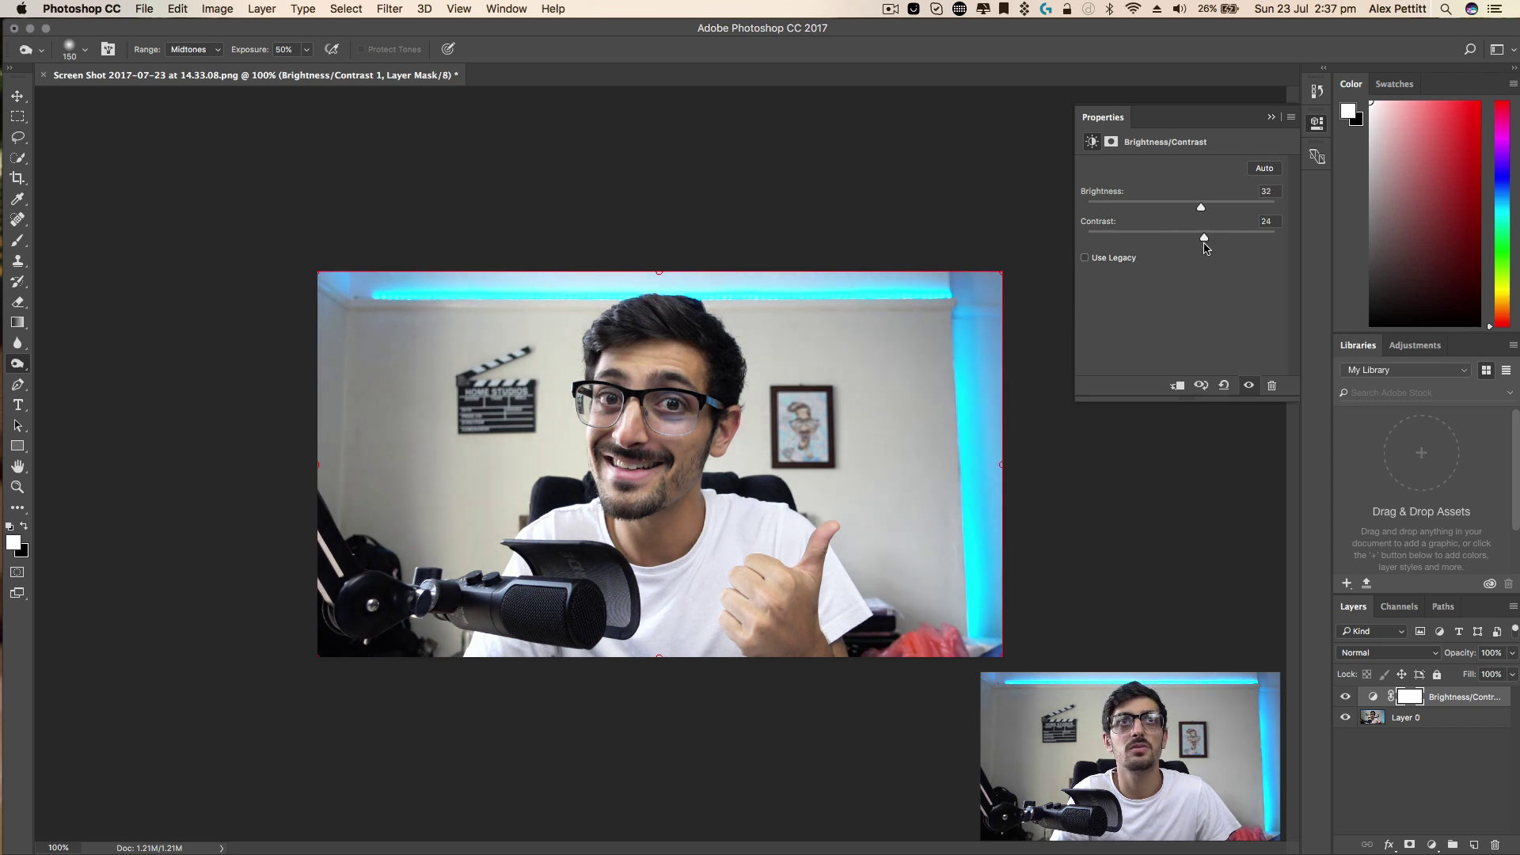
left_click(1272, 119)
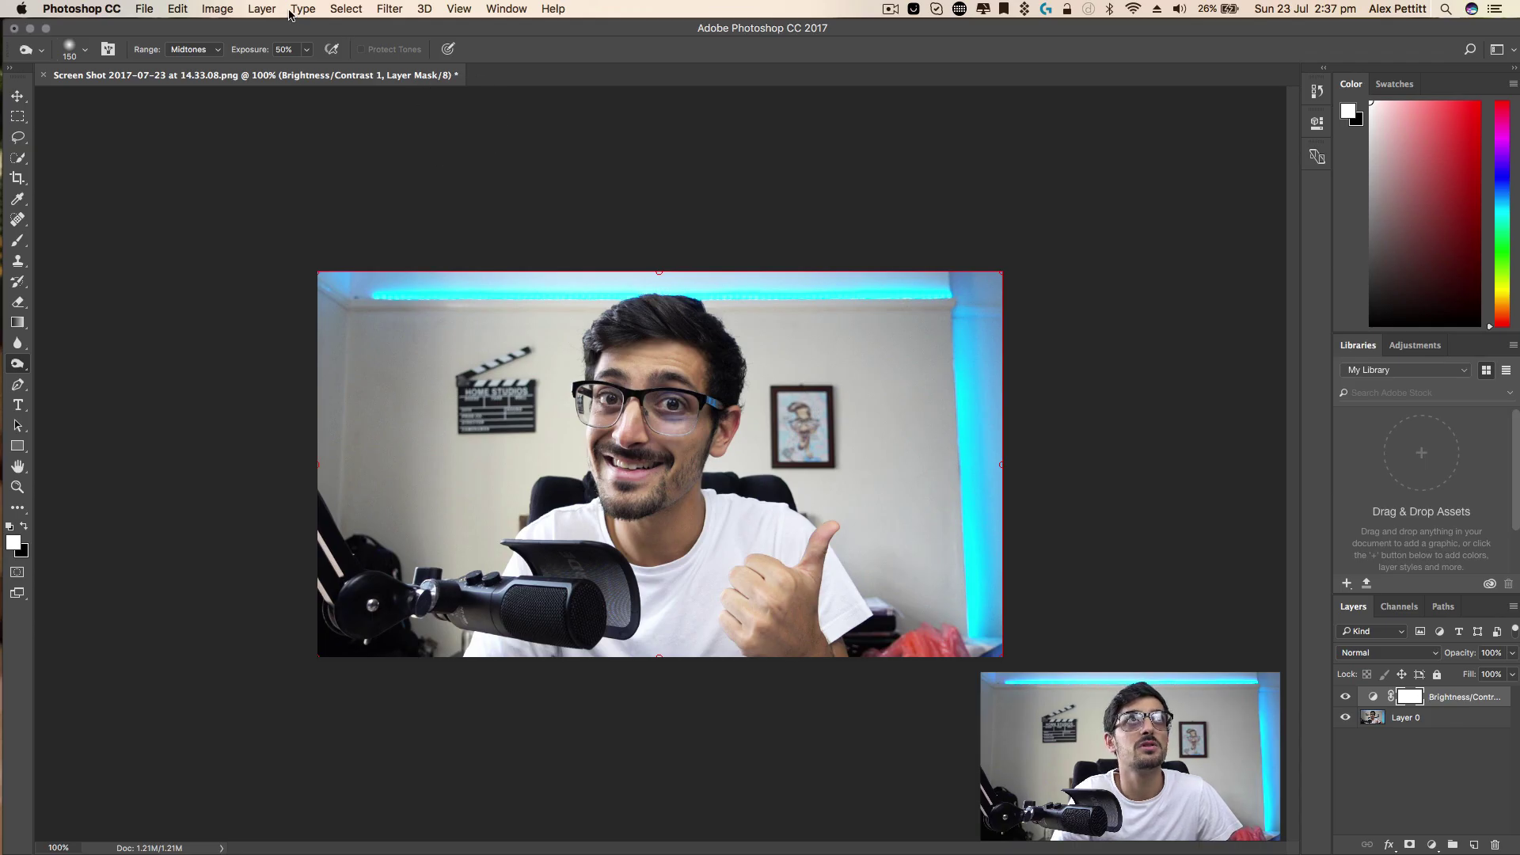
Step: Add a Levels adjustment layer with input levels 6, 1.07 and 239
left_click(262, 8)
mouse_move(331, 212)
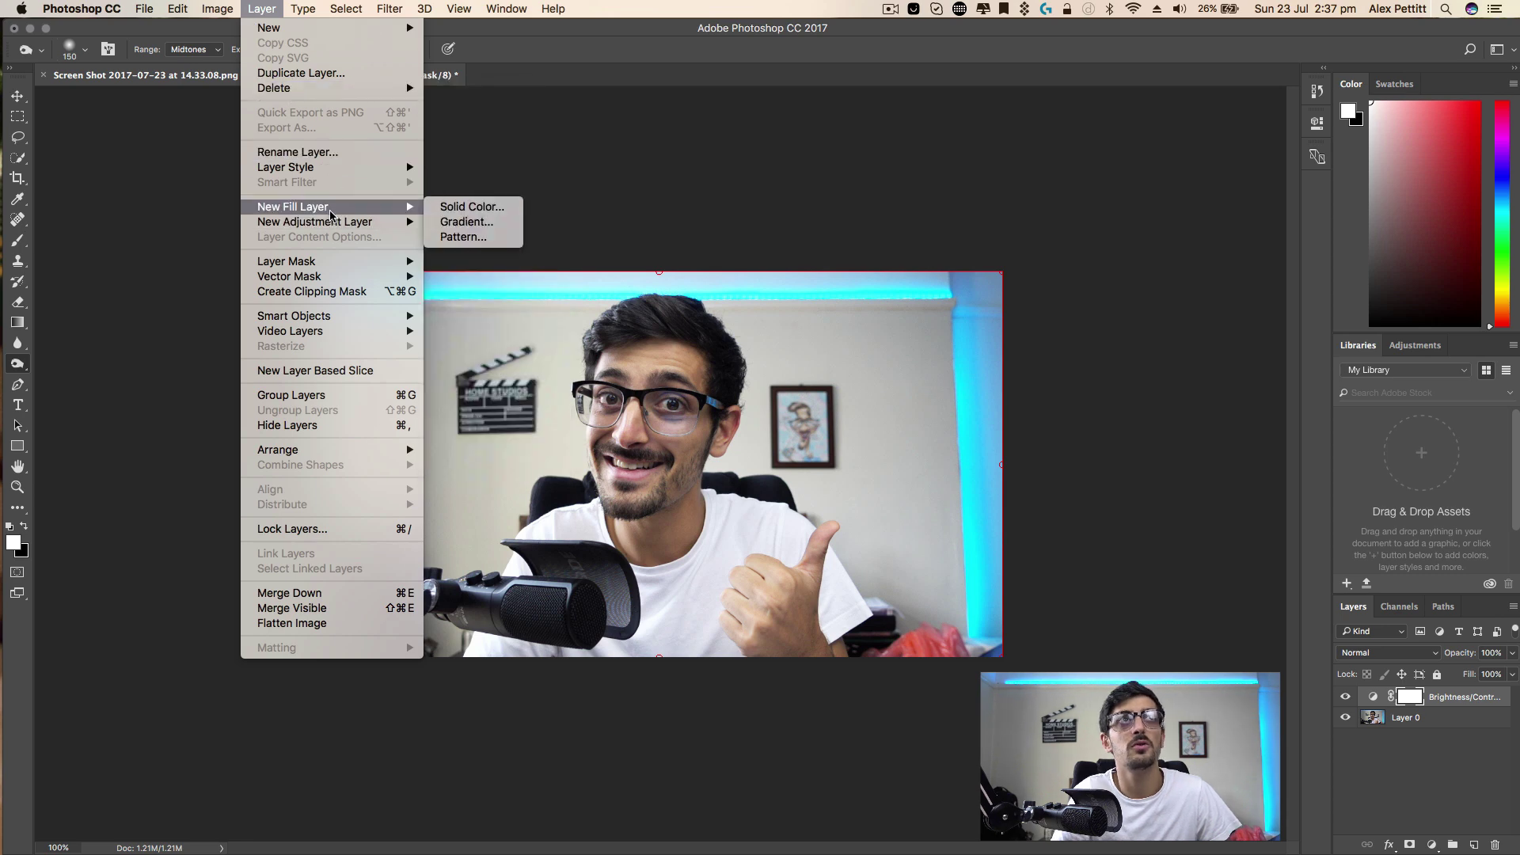
left_click(455, 237)
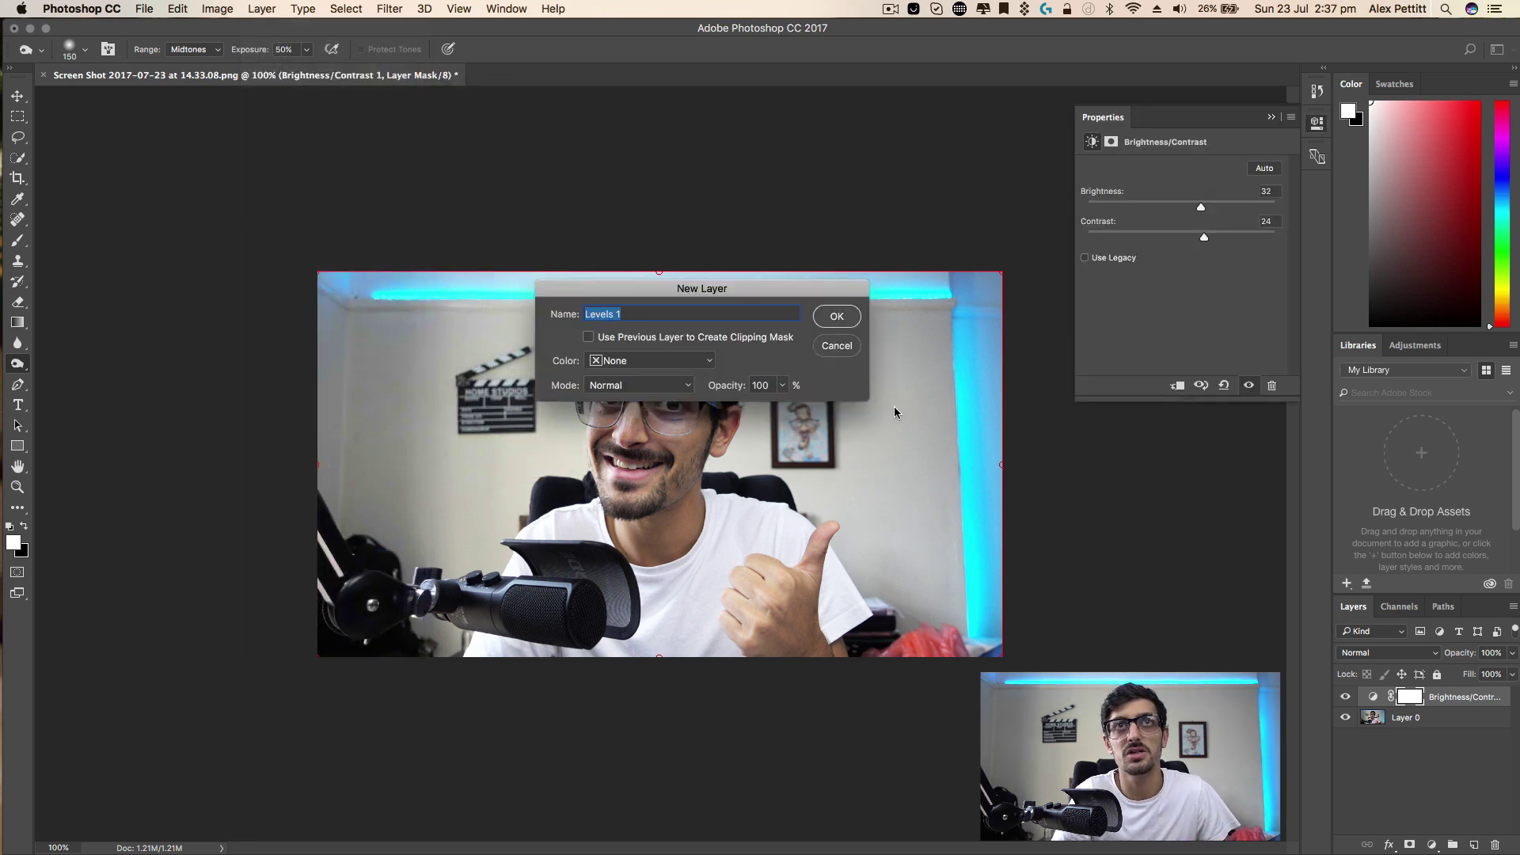
left_click(840, 320)
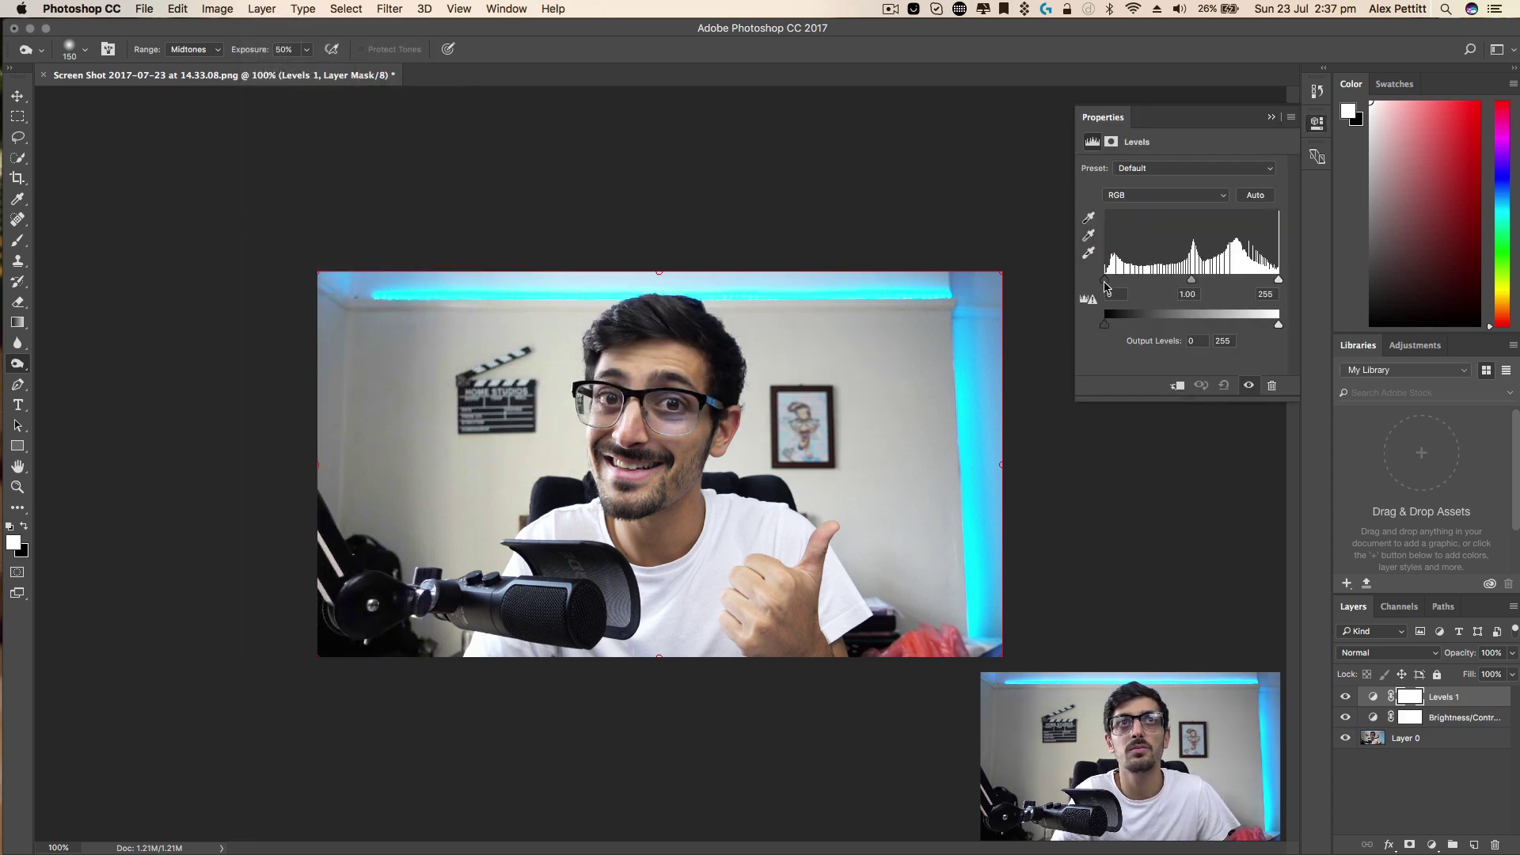
left_click_drag(1106, 287, 1113, 287)
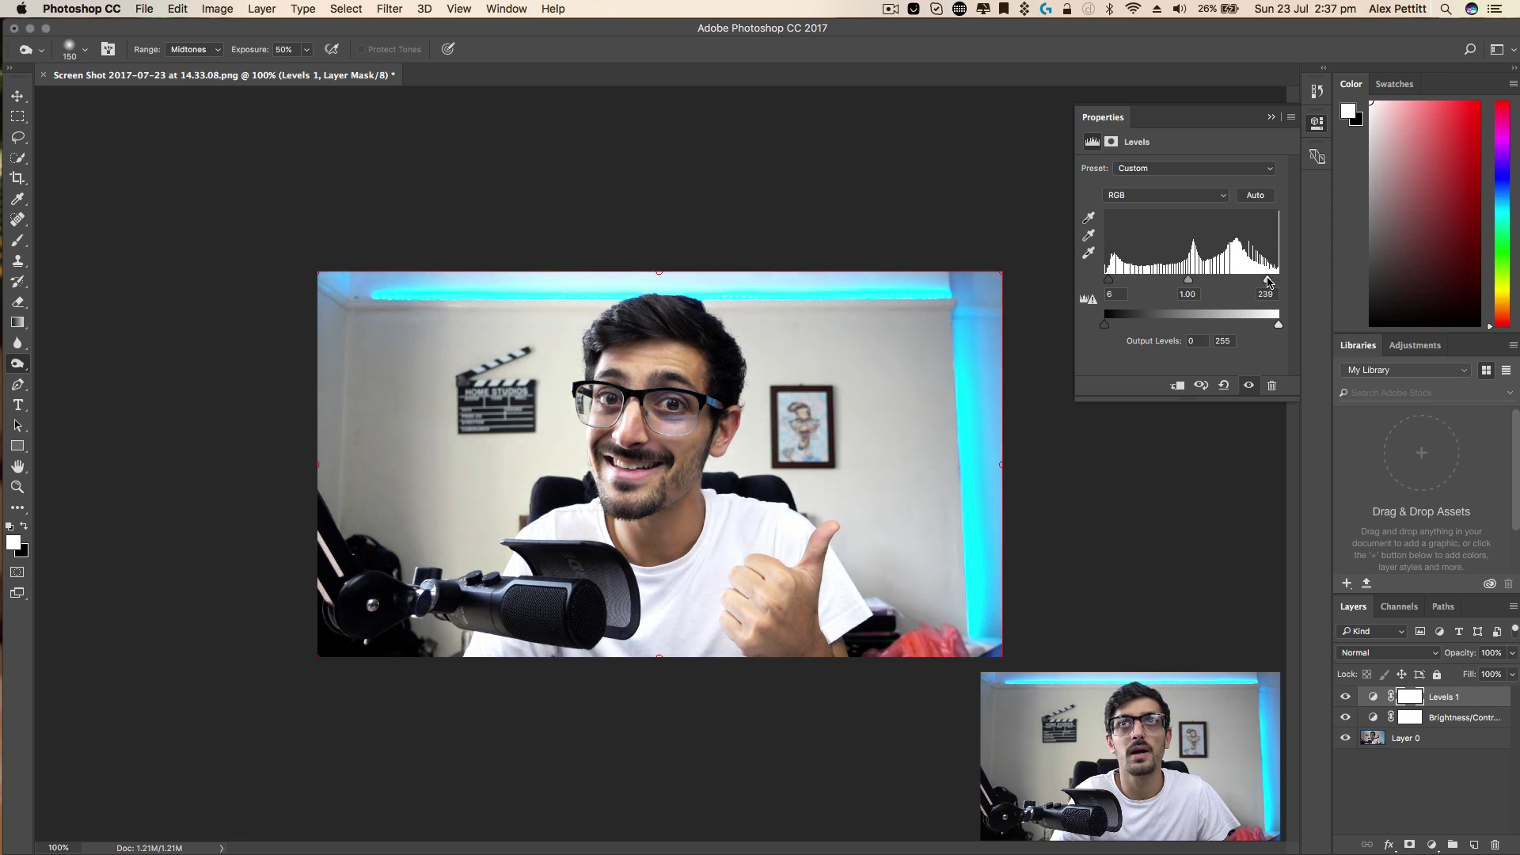
left_click_drag(1192, 282, 1181, 283)
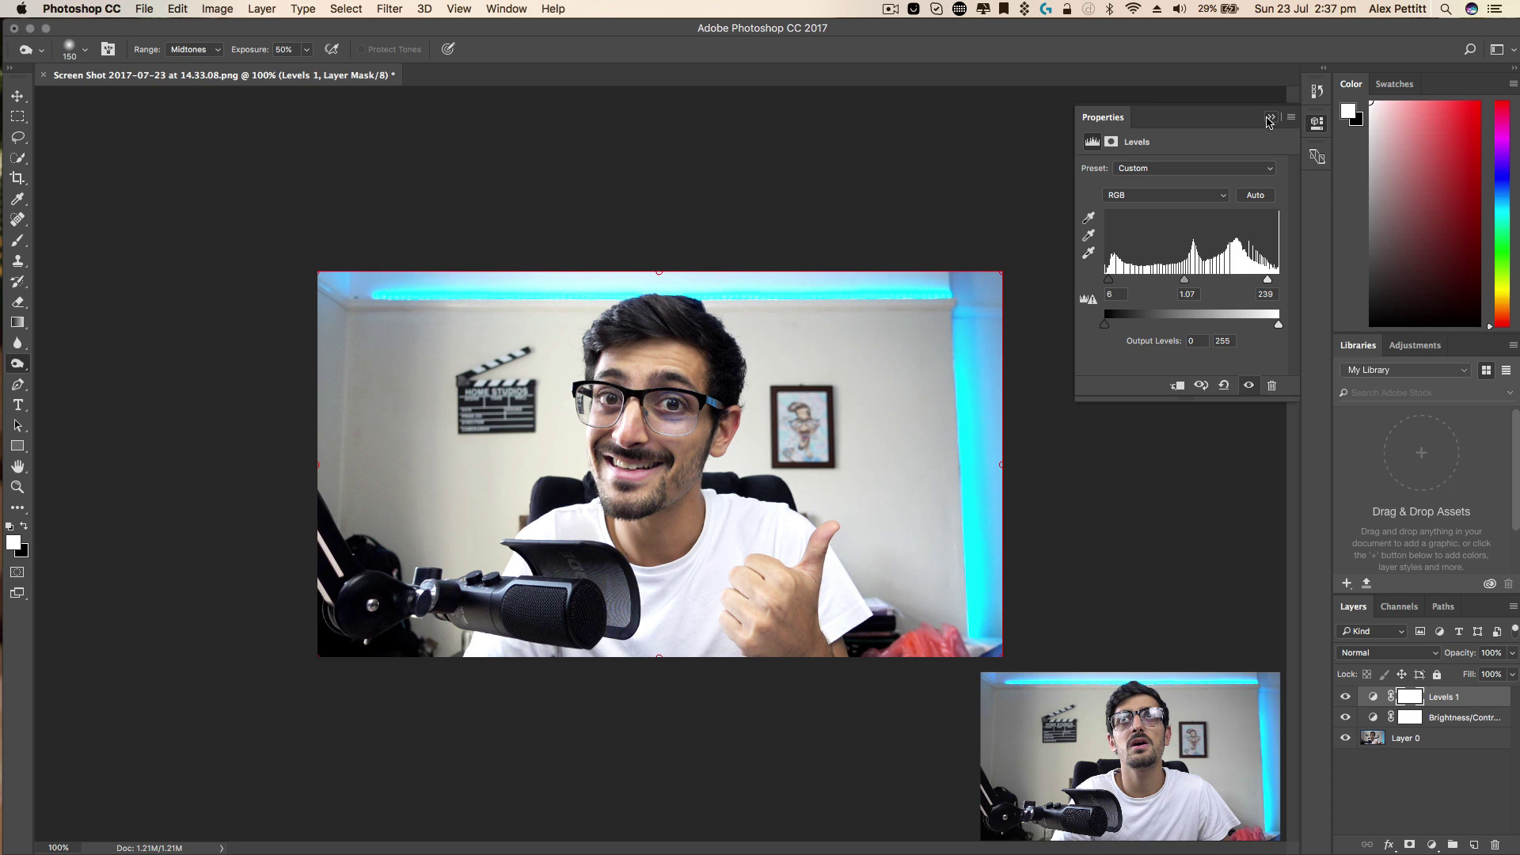
left_click(1269, 118)
Step: Add a Vibrance adjustment layer to the stack
left_click(262, 10)
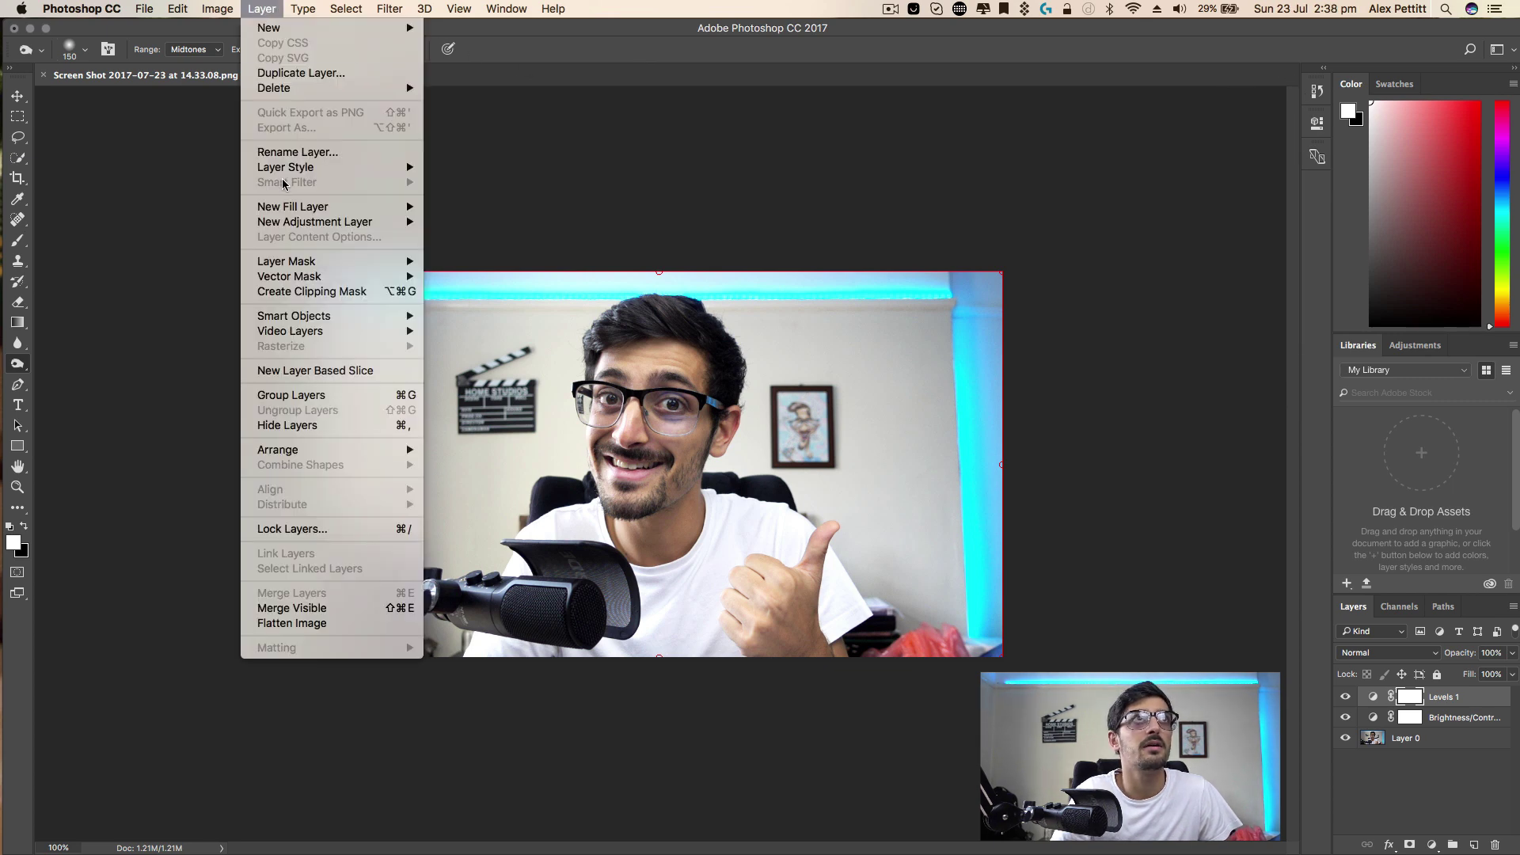
mouse_move(300, 224)
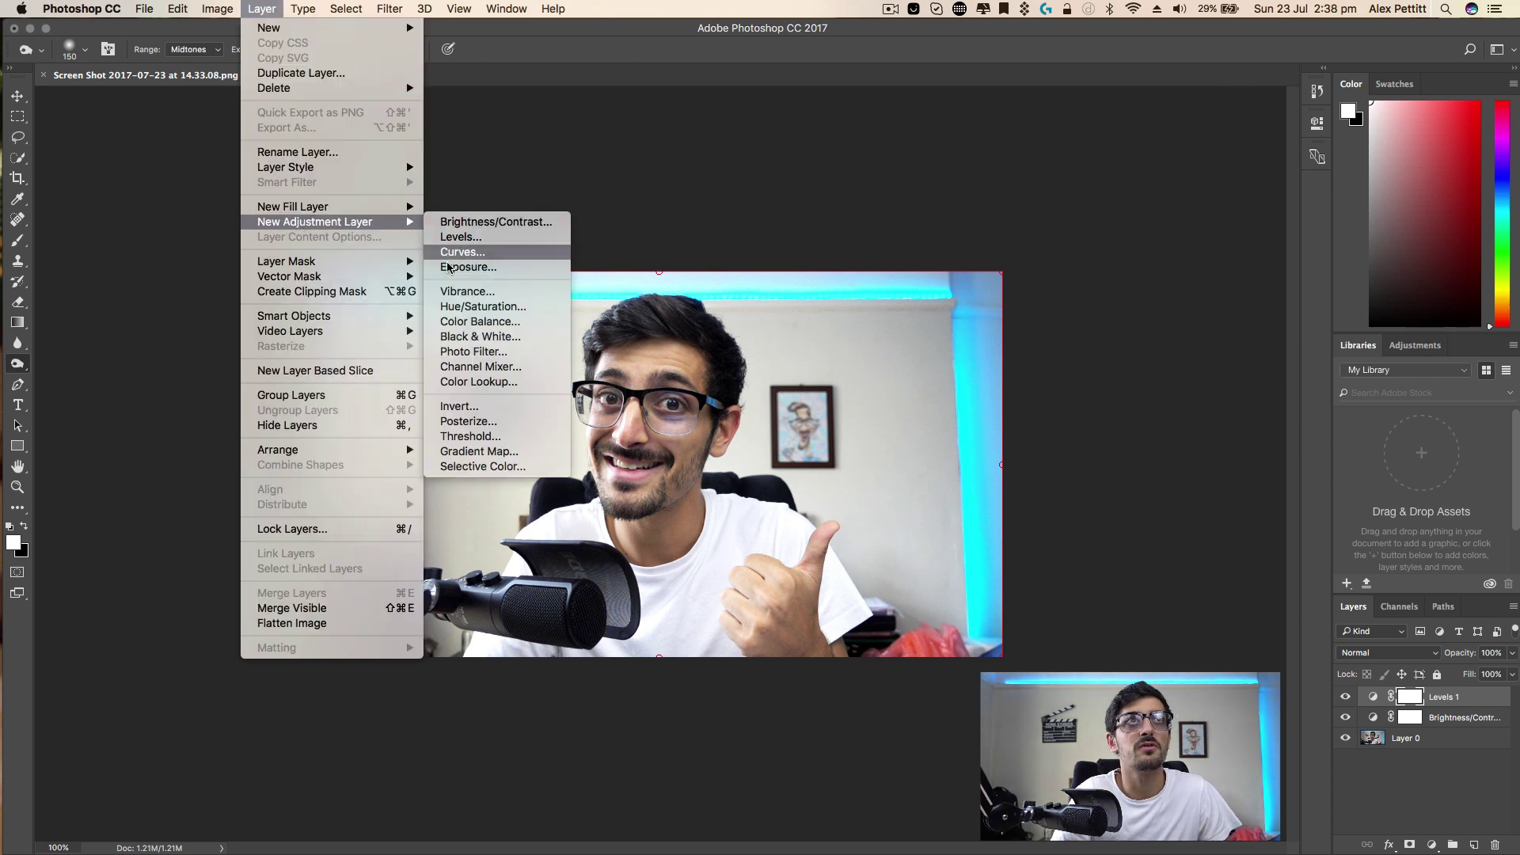
left_click(467, 292)
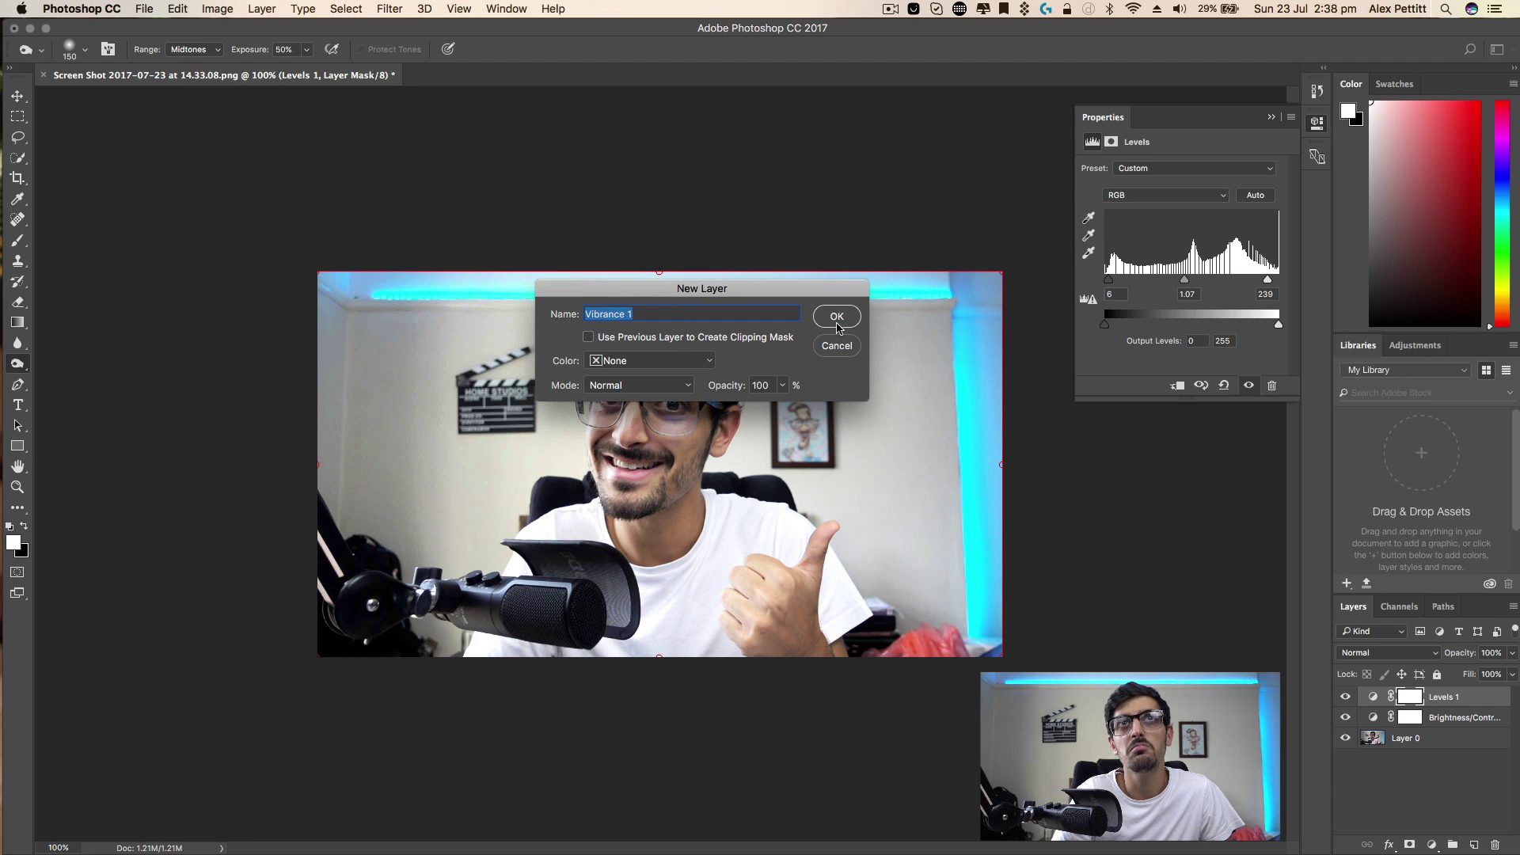
left_click(836, 317)
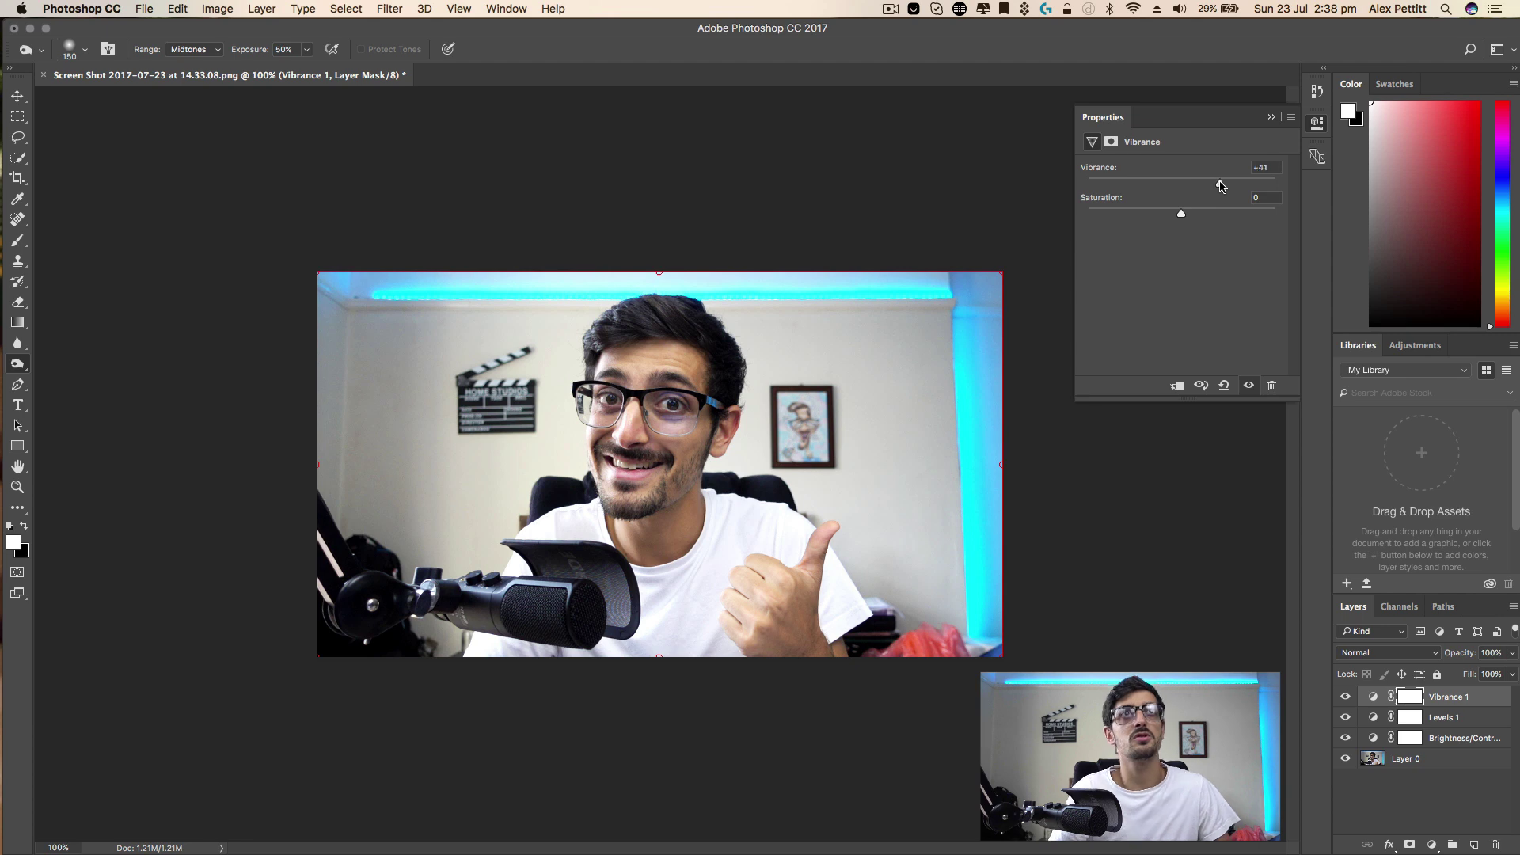
left_click(1271, 117)
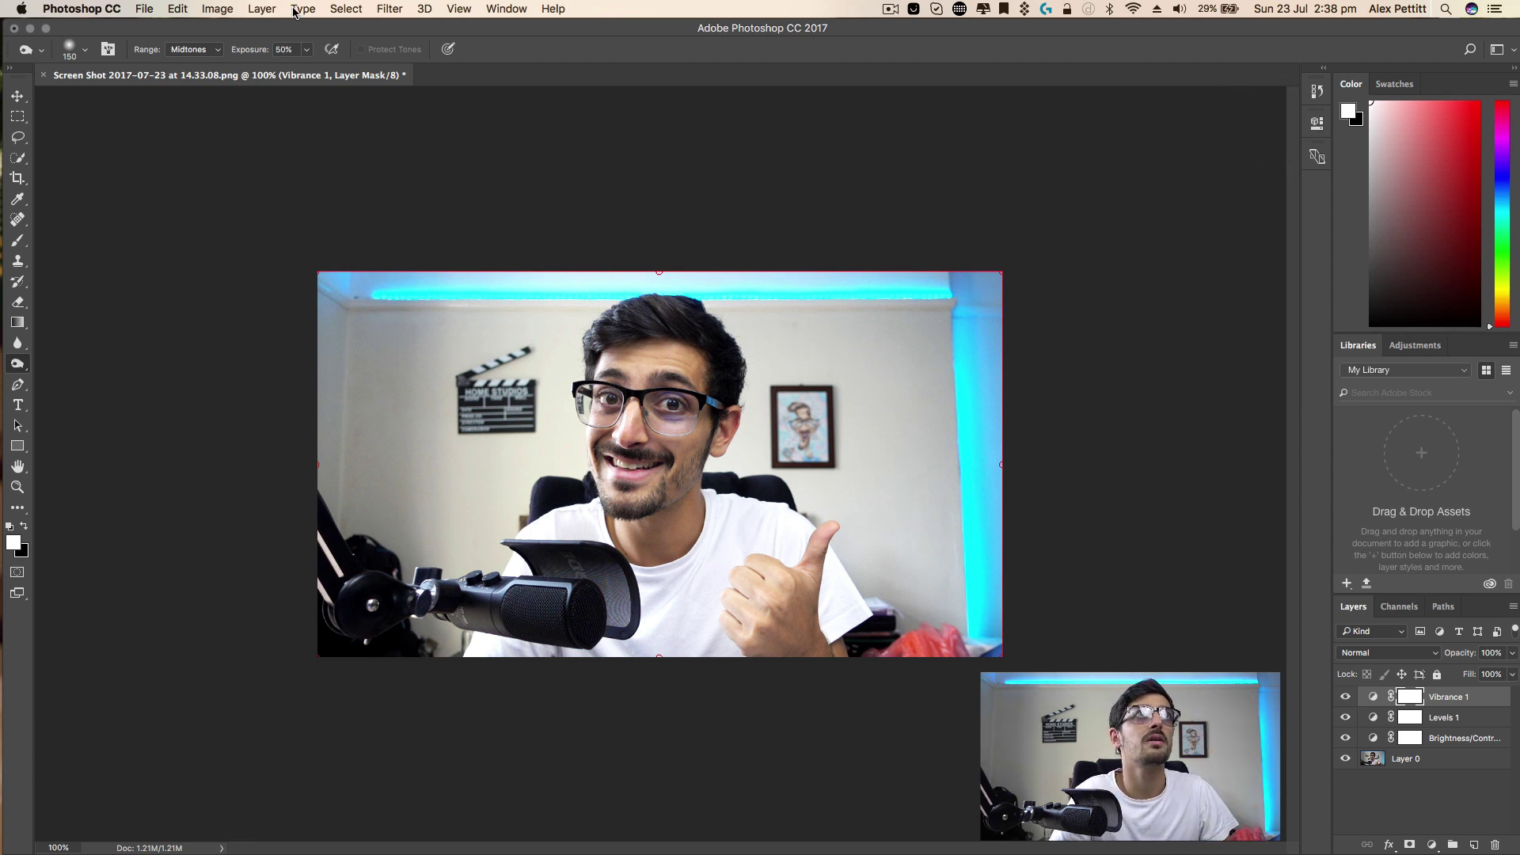
Step: Add a Photo Filter adjustment layer with a custom green colour at 14% density
left_click(217, 9)
mouse_move(360, 12)
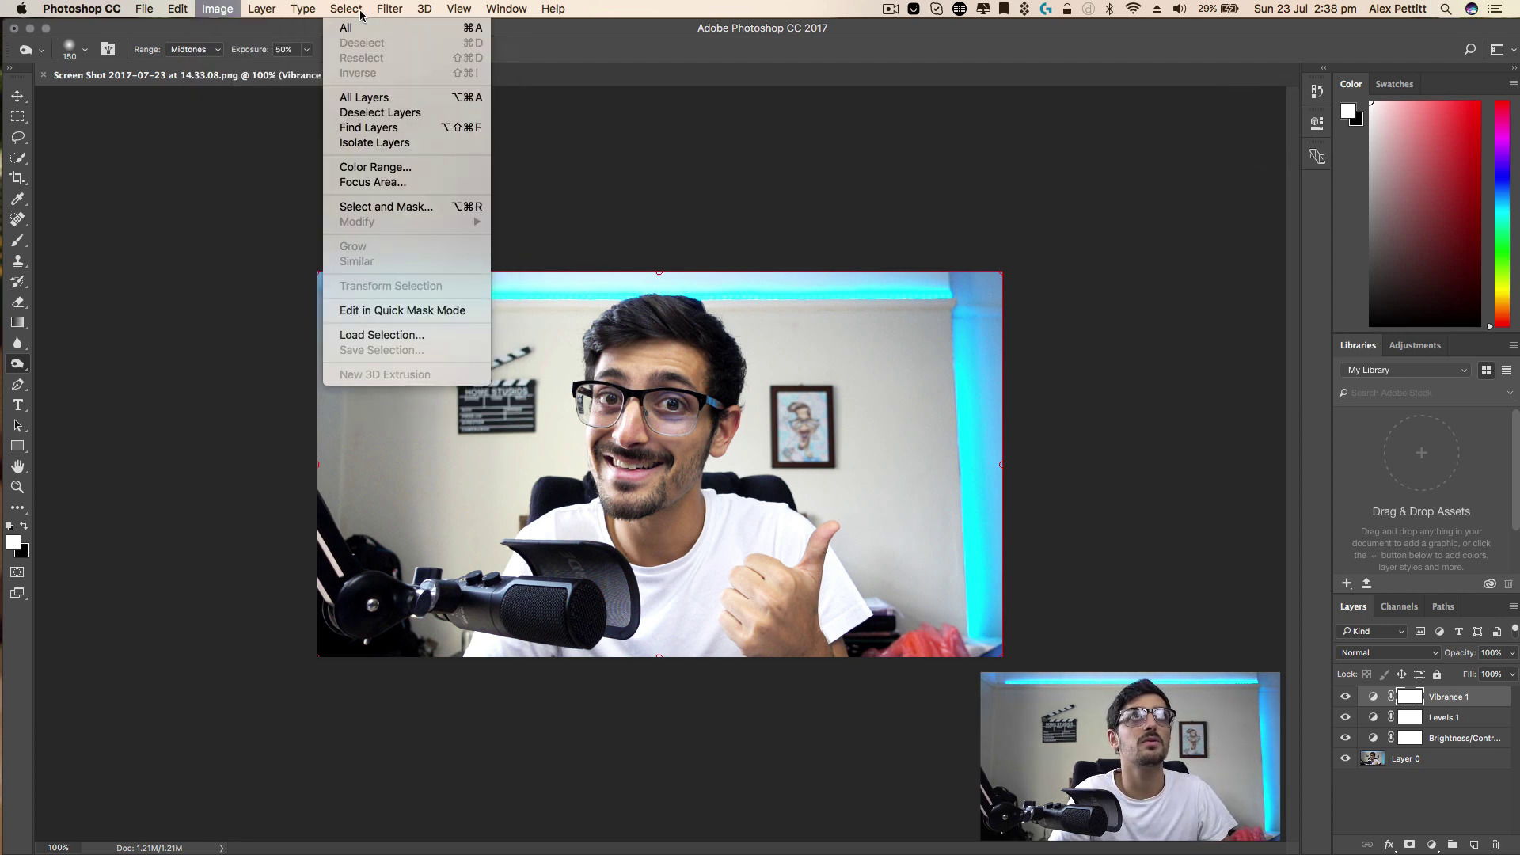
mouse_move(261, 8)
mouse_move(358, 227)
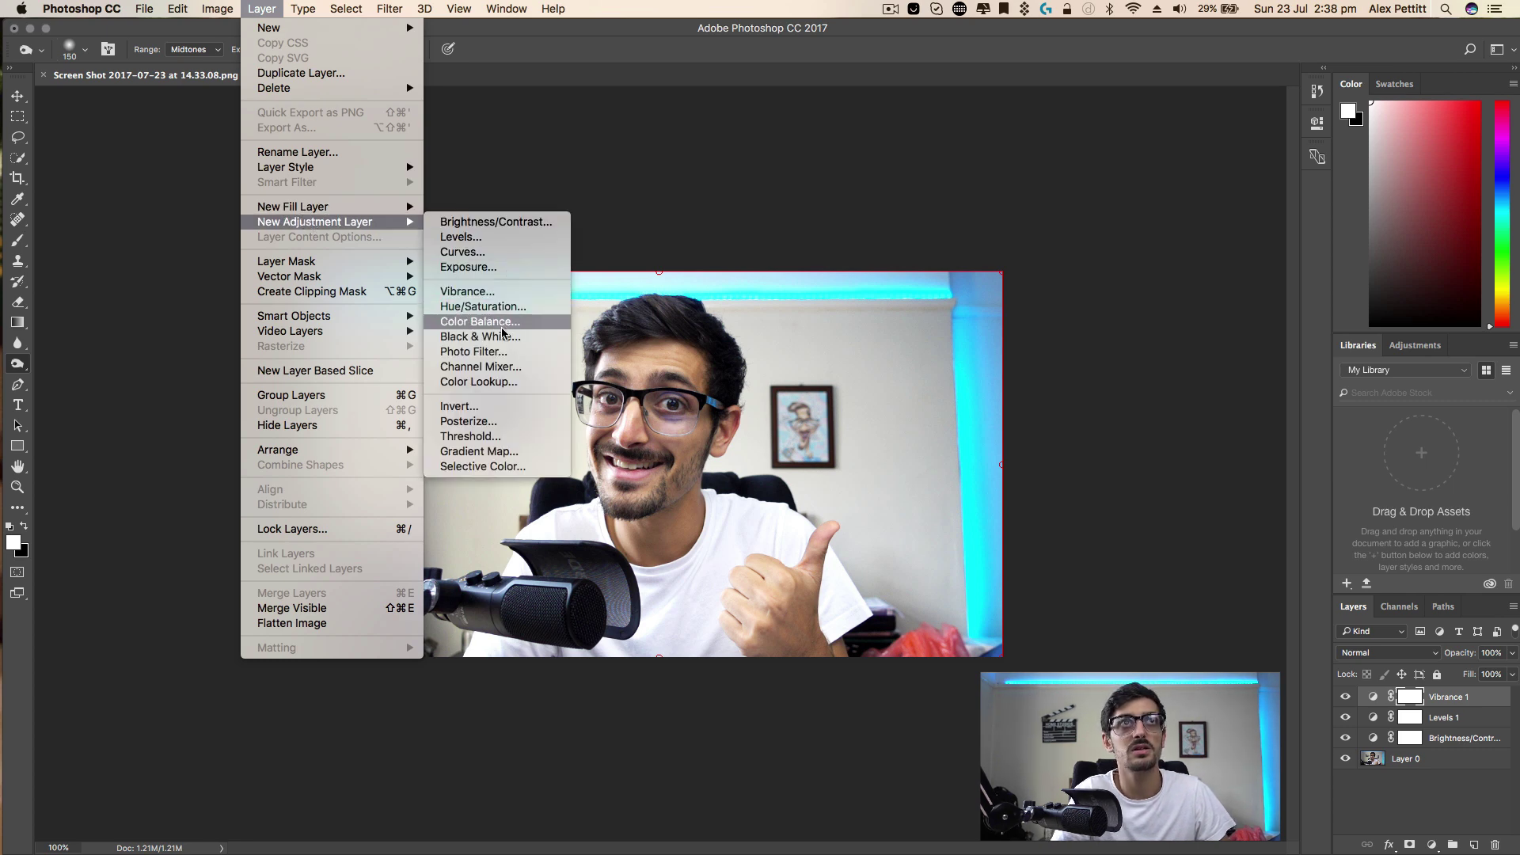
left_click(473, 352)
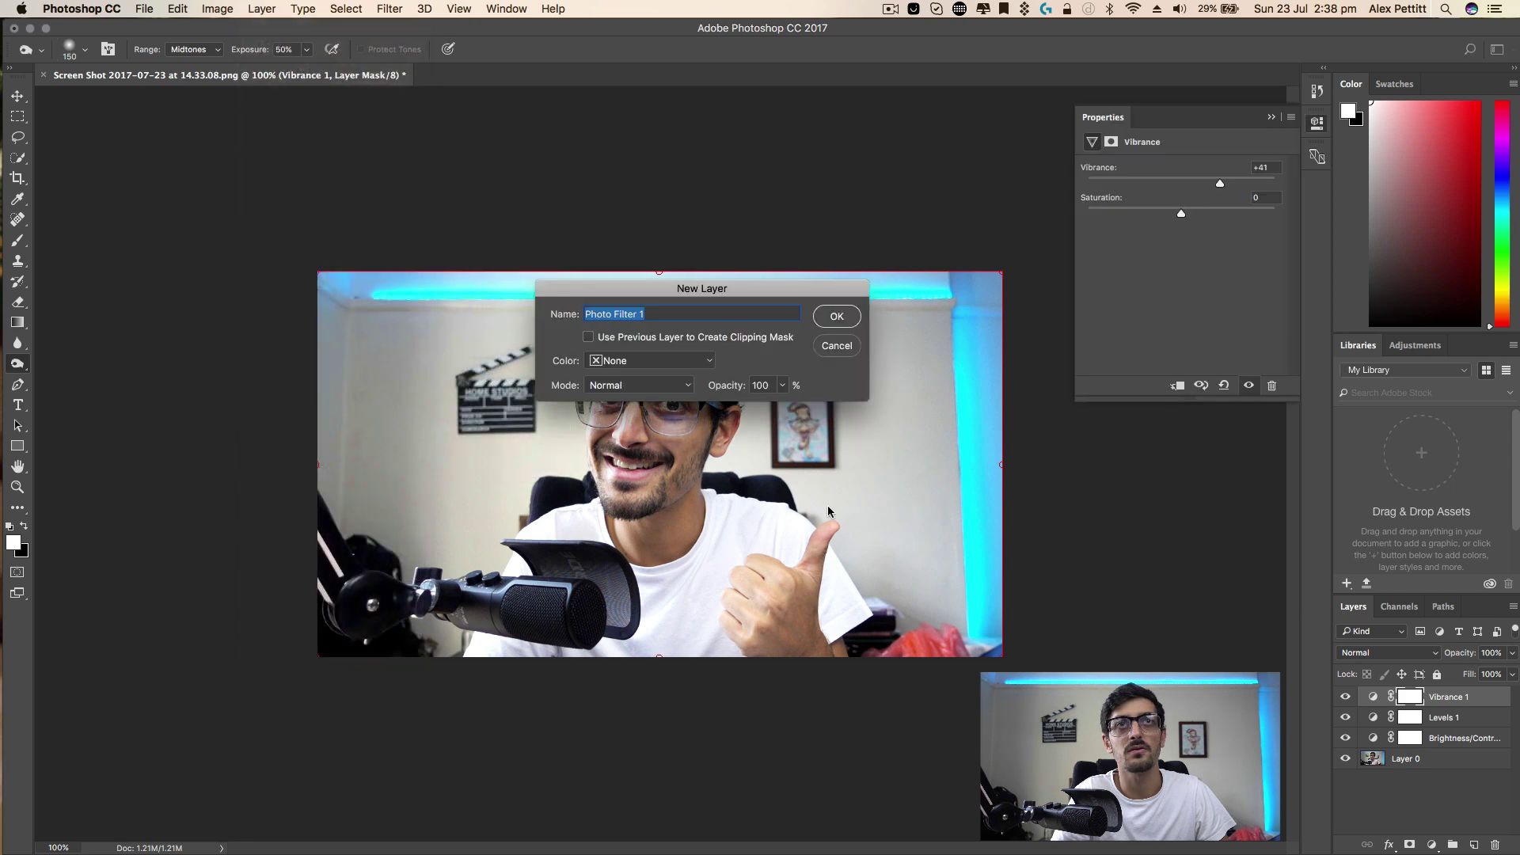
left_click(836, 316)
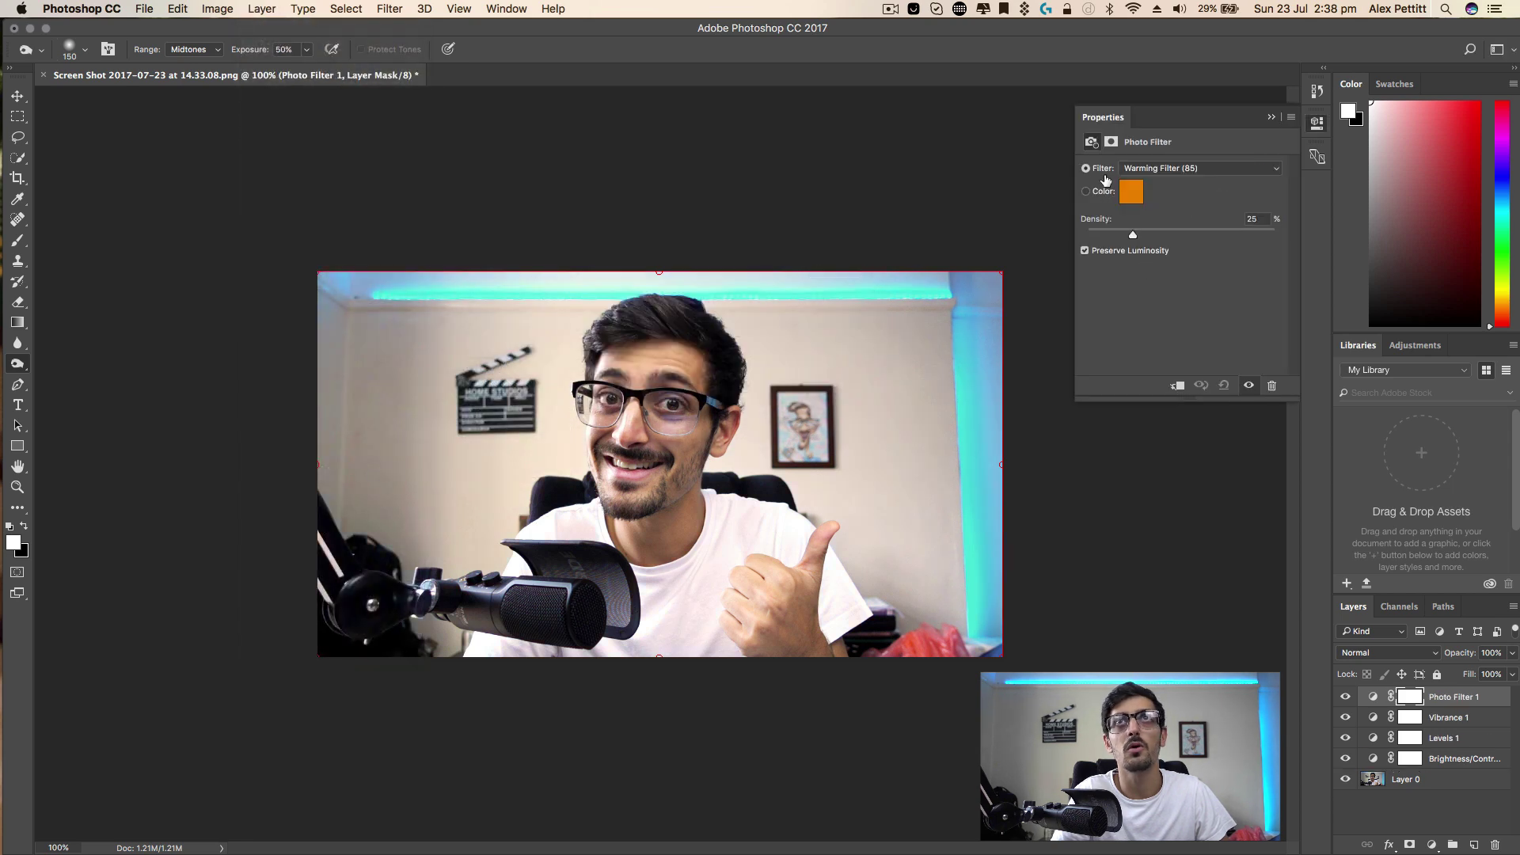
left_click(1131, 191)
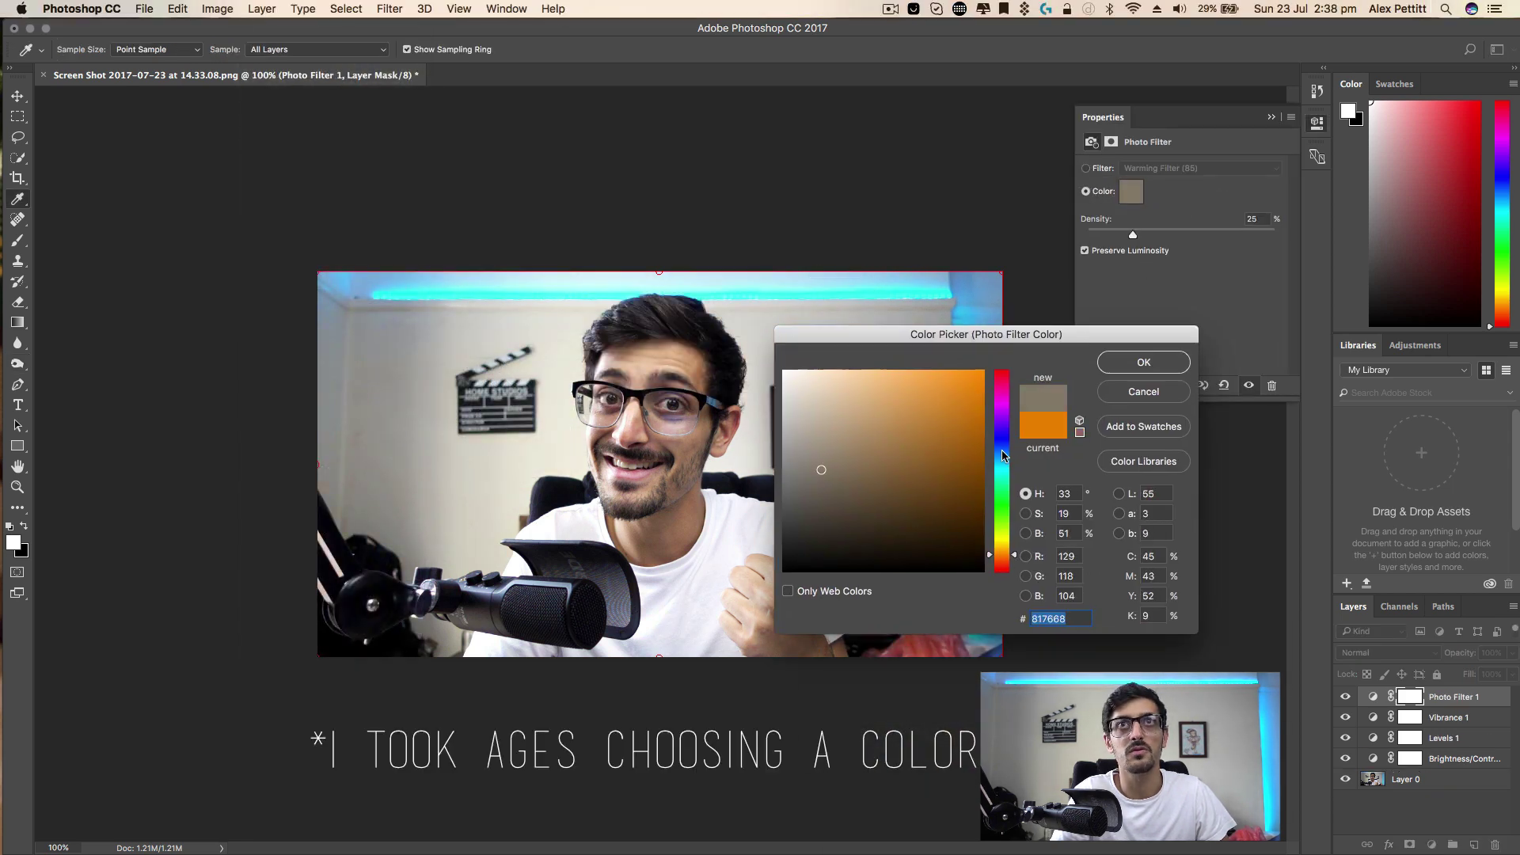
mouse_move(1002, 456)
left_mouse_down()
mouse_move(1002, 424)
mouse_move(1002, 547)
mouse_move(1002, 495)
left_mouse_up()
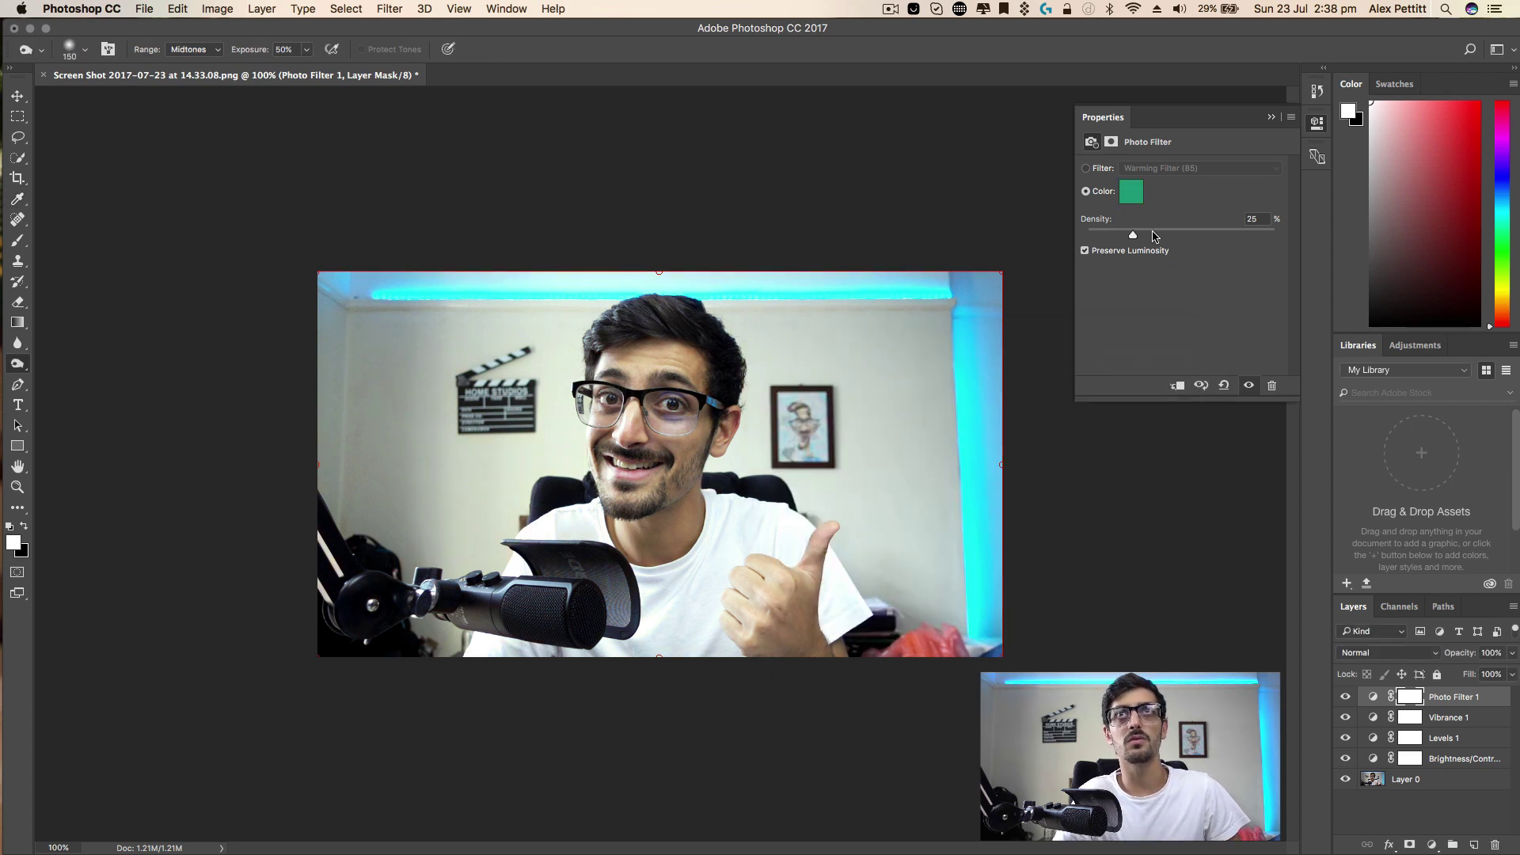
left_click_drag(1153, 235, 1111, 235)
left_click(1248, 385)
left_click(1248, 386)
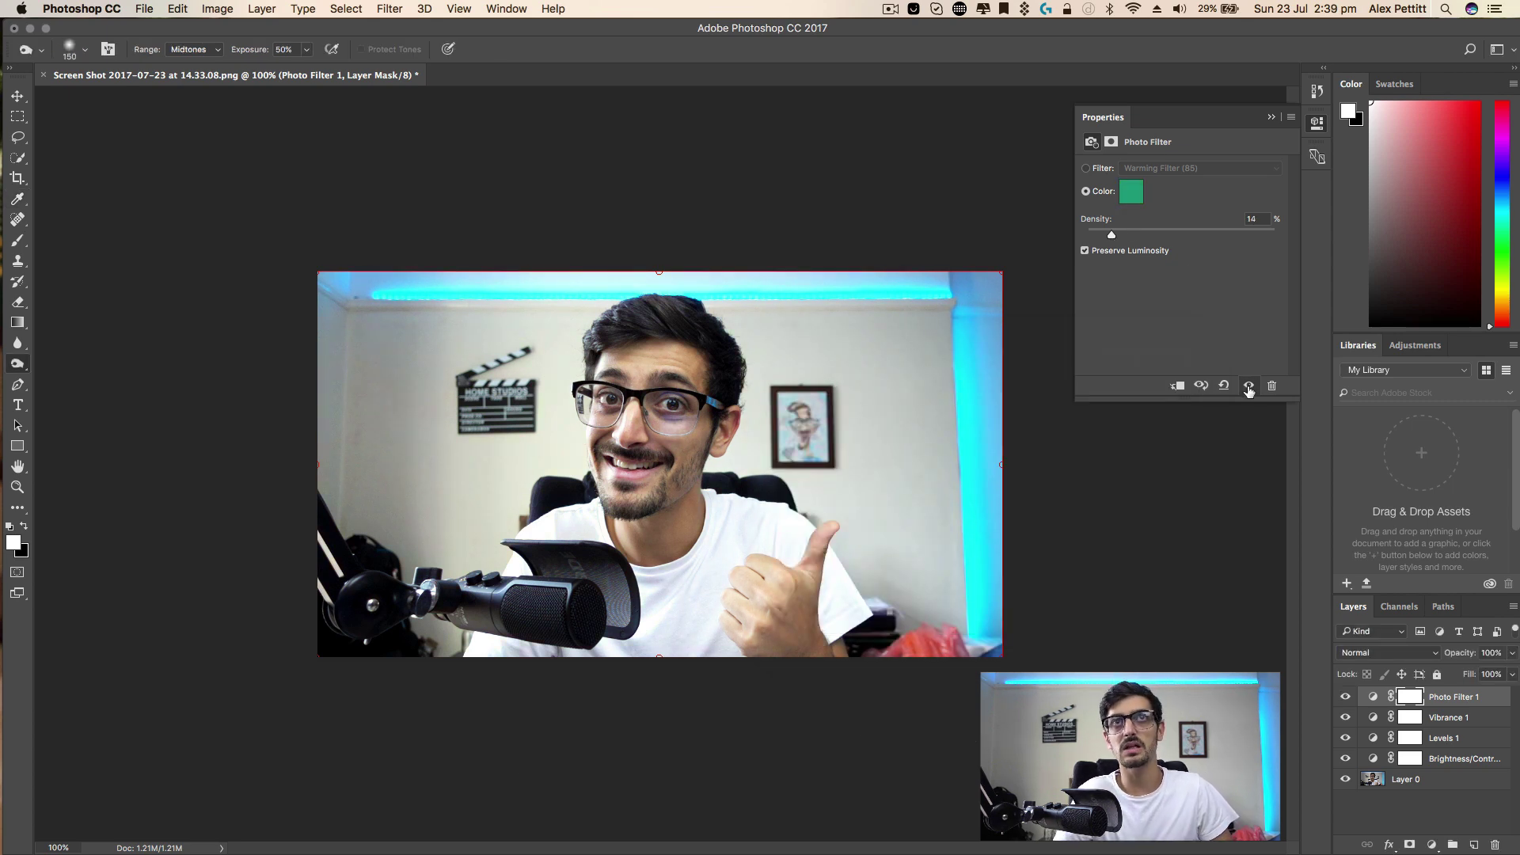
left_click(1269, 119)
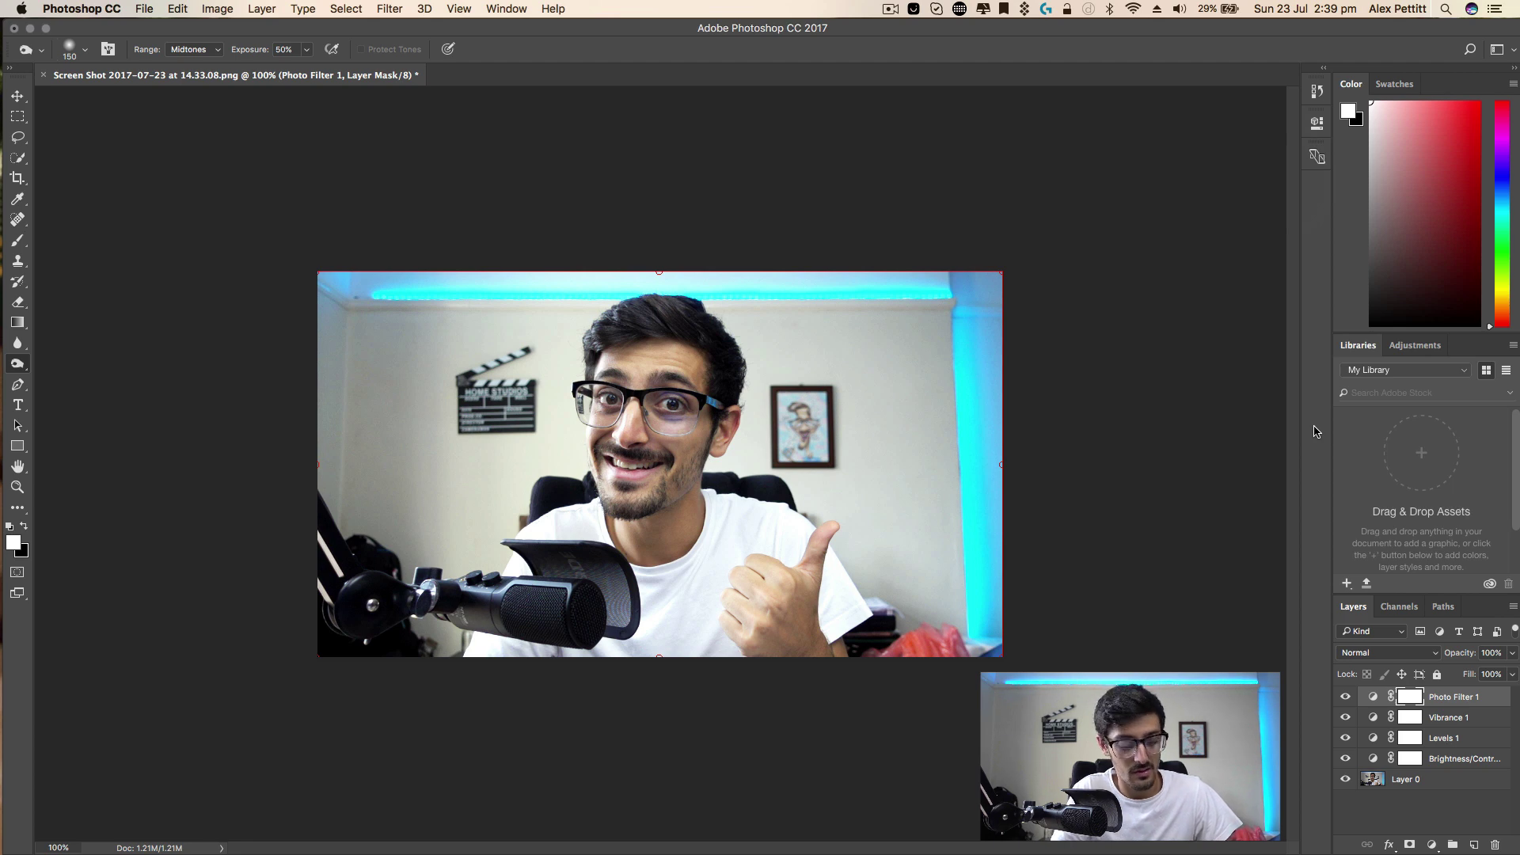
Step: Group the four adjustment layers into Group 1, then select OBS's Video Capture Device source
left_click(1452, 759)
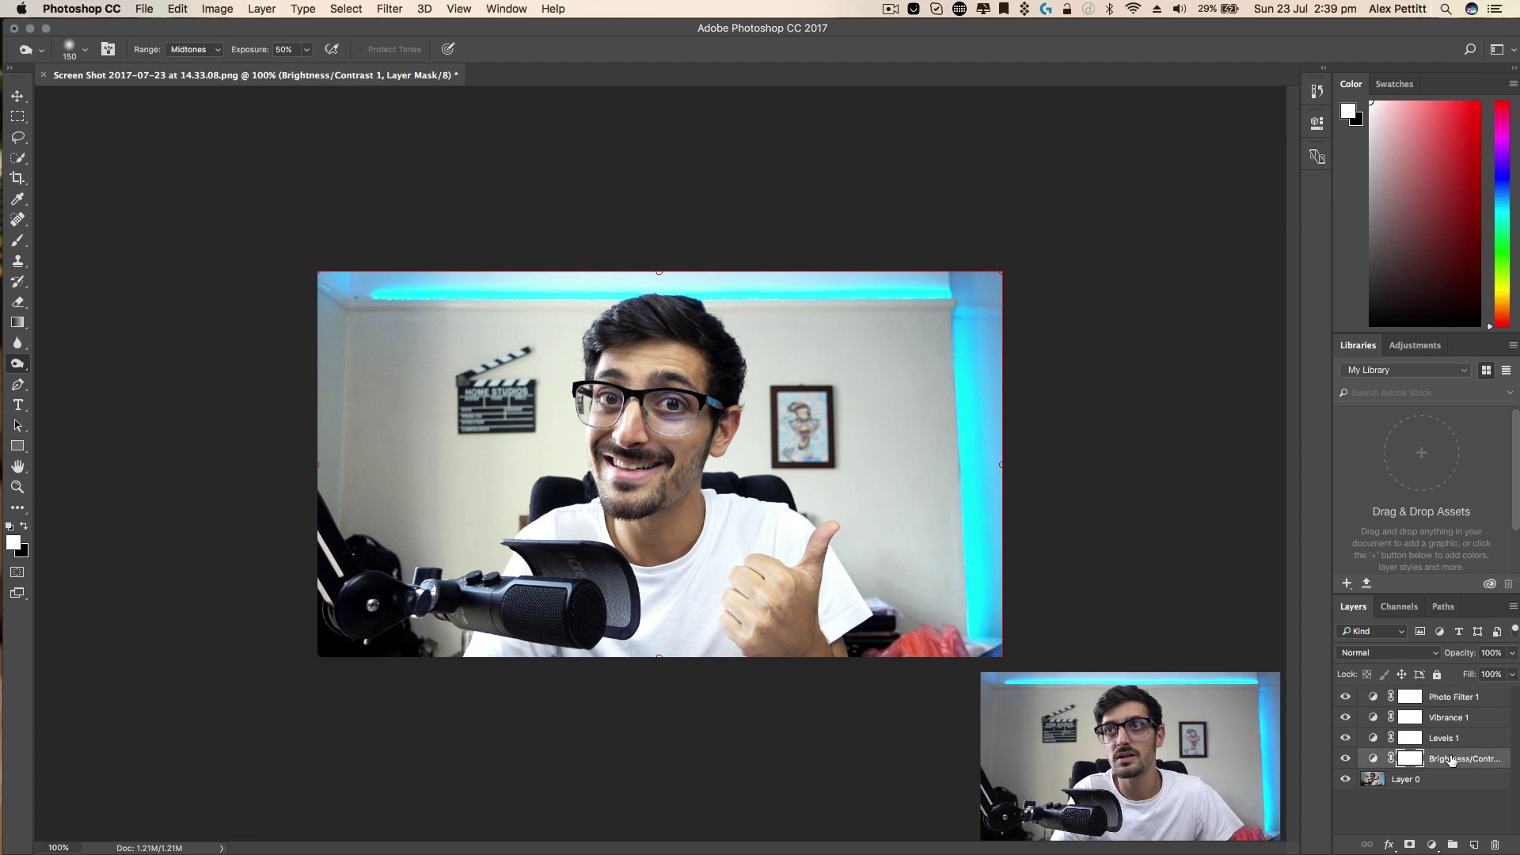
left_click(1455, 702, "shift")
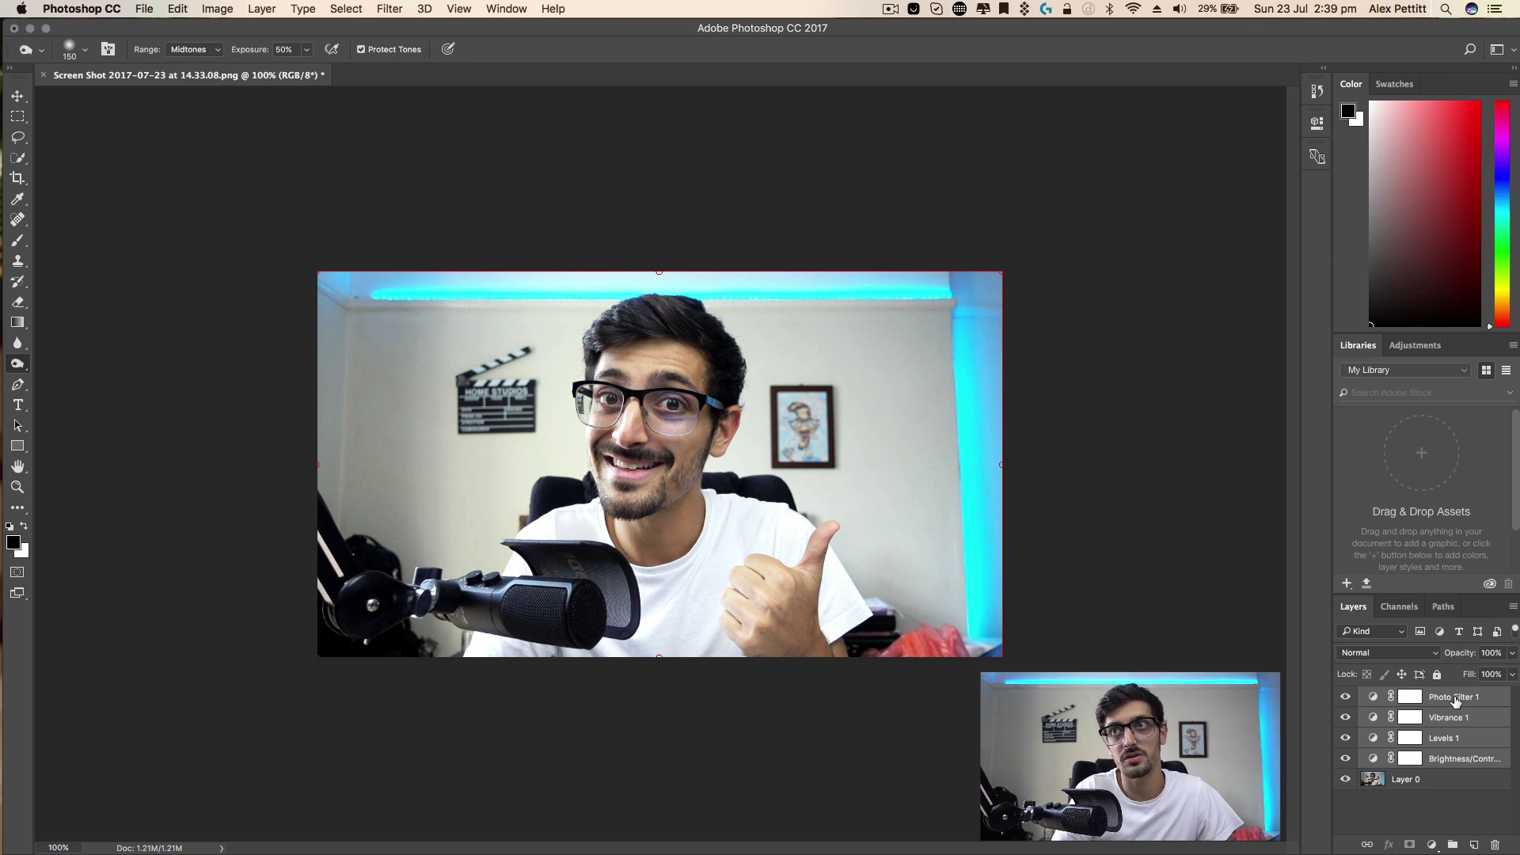
right_click(1455, 701)
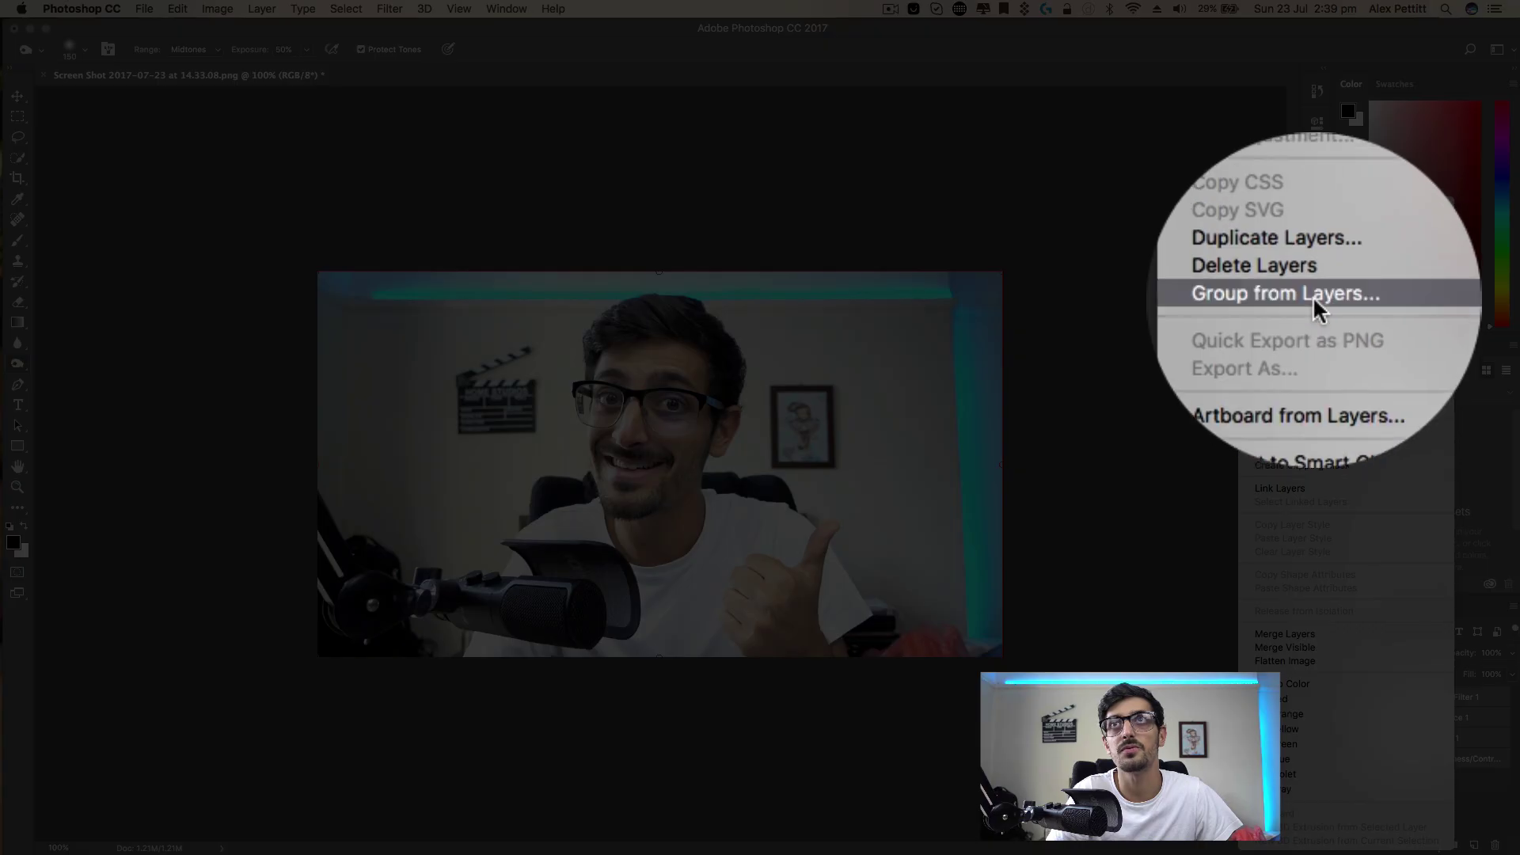
key("Escape")
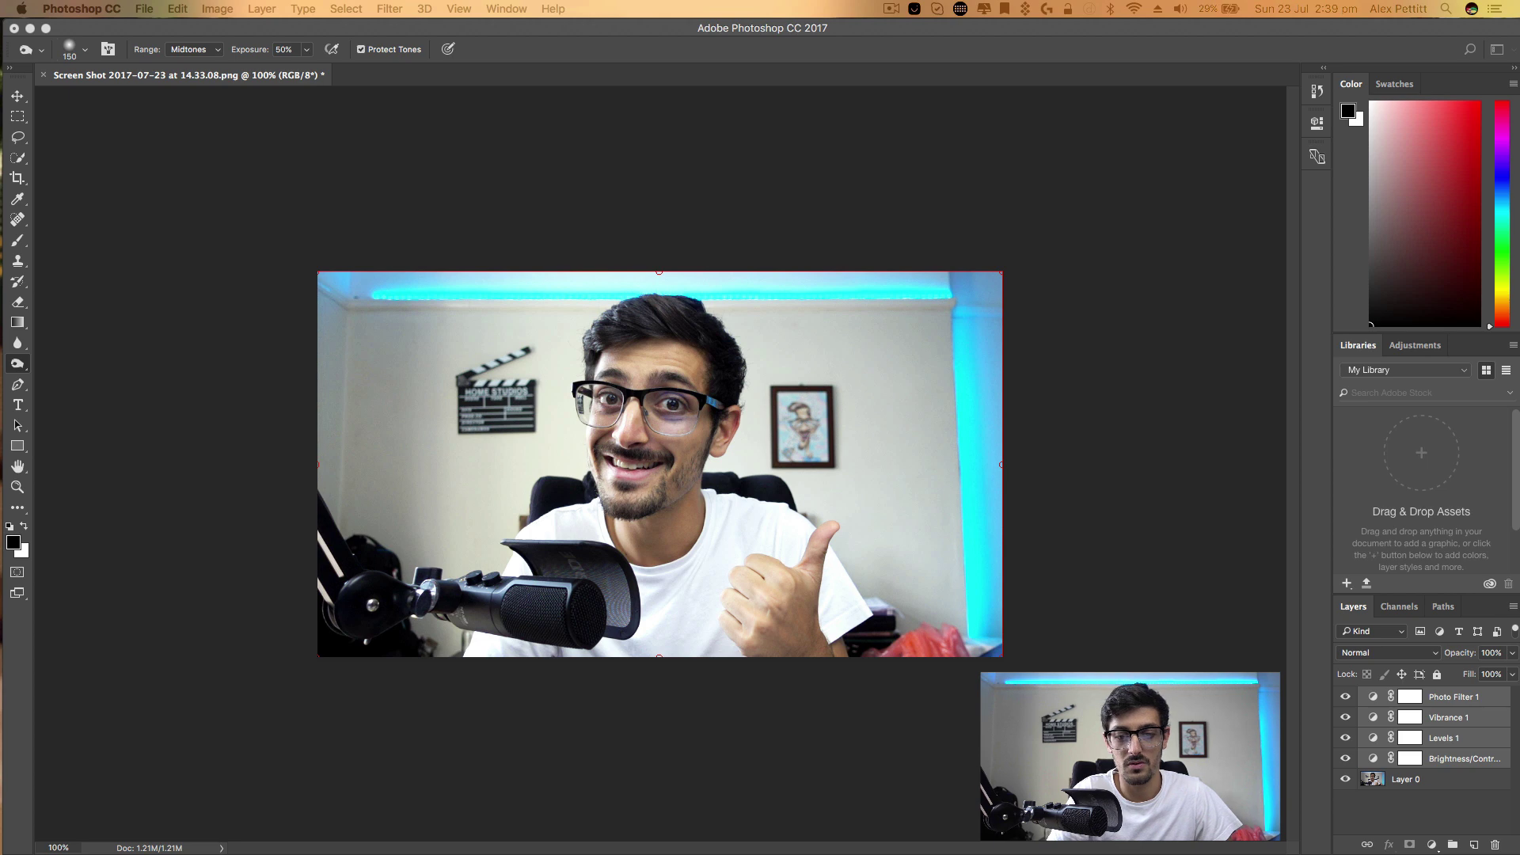
key("super+g")
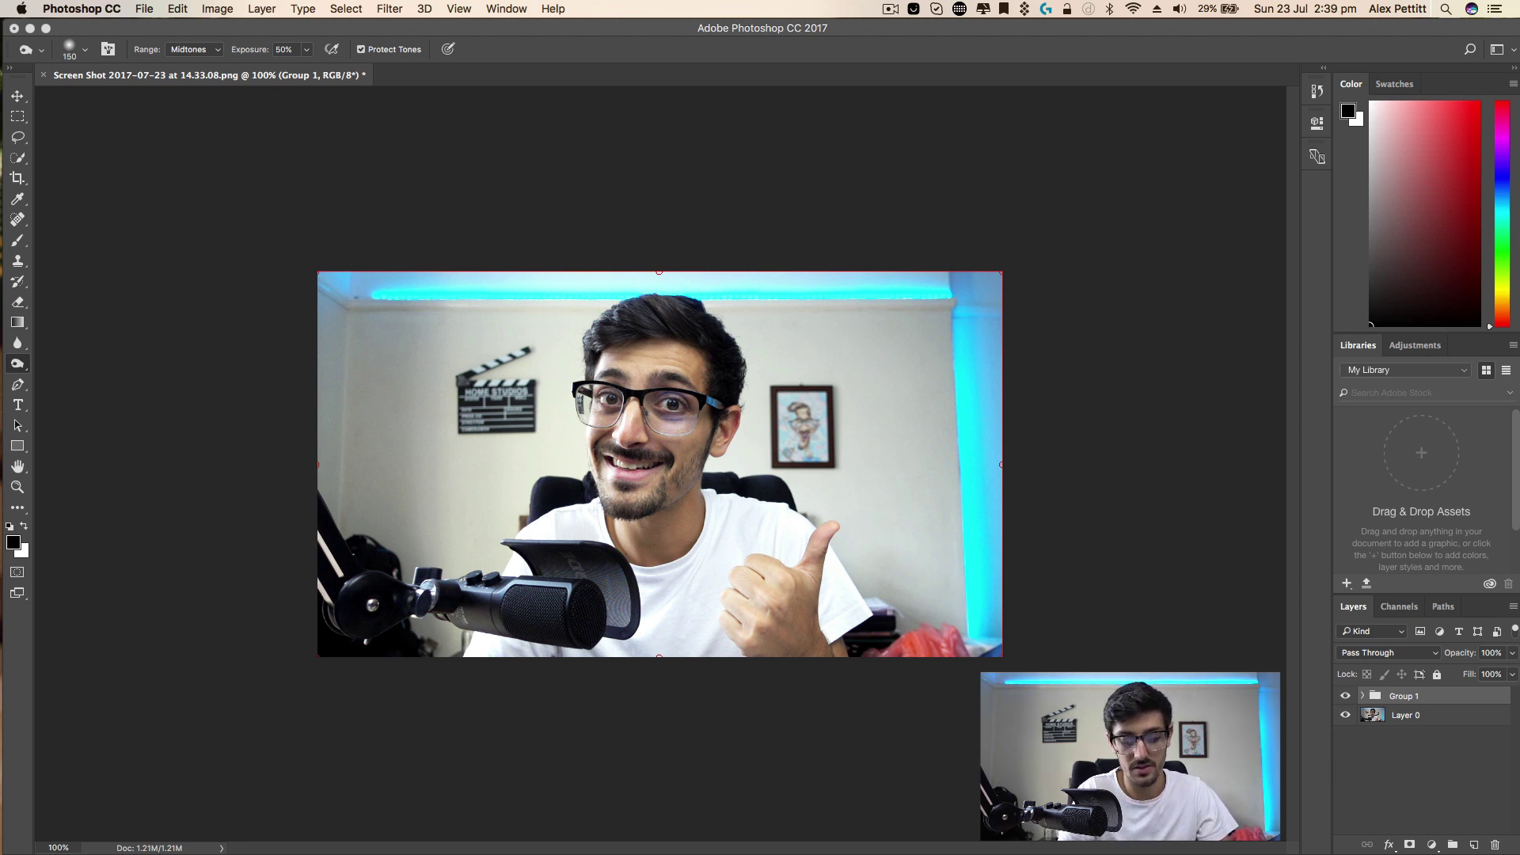
key("super+Tab")
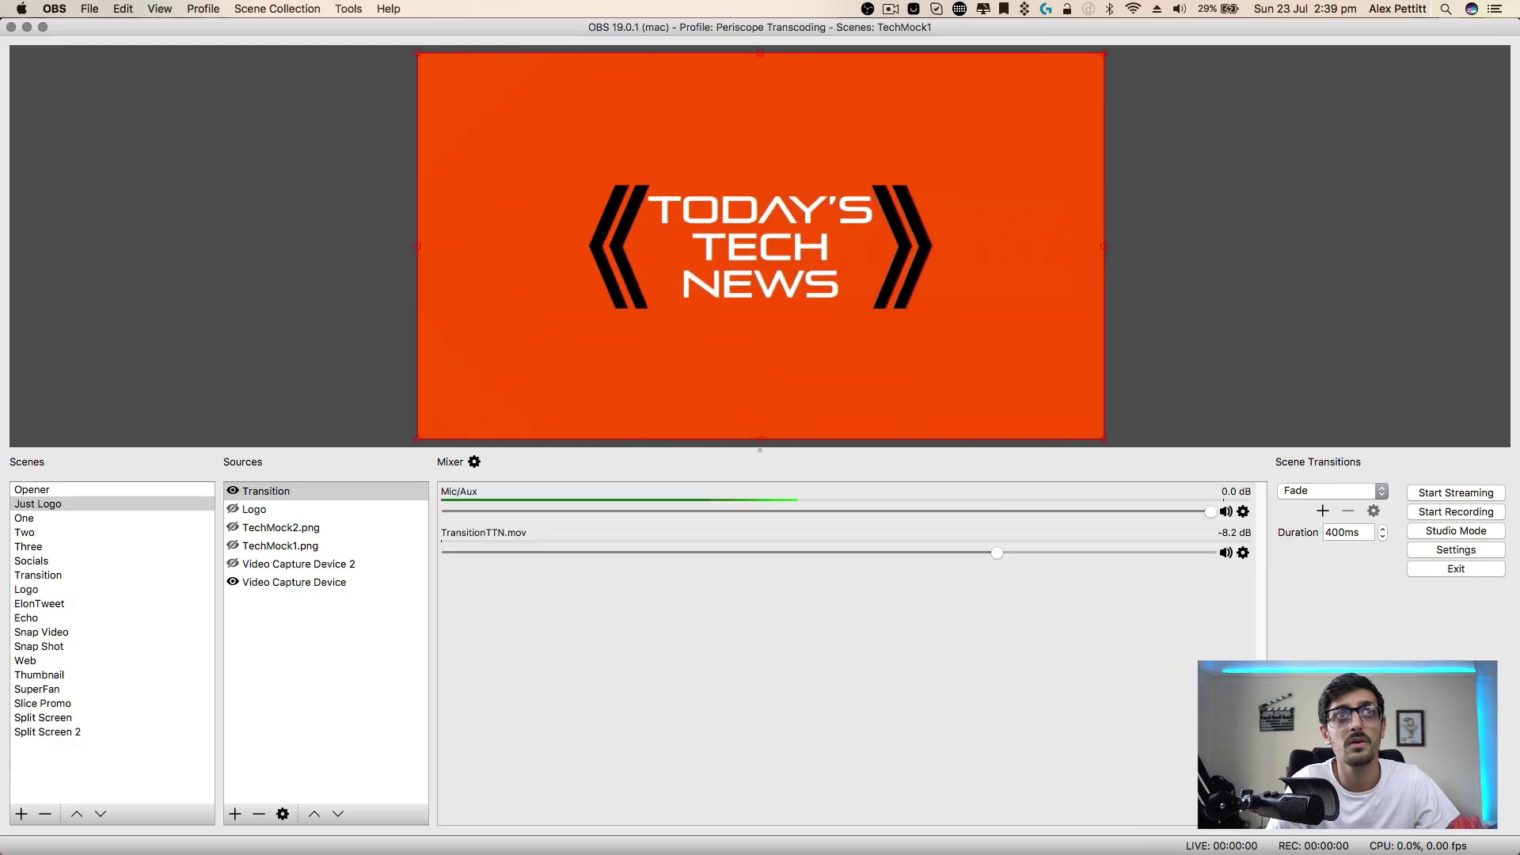
left_click(337, 584)
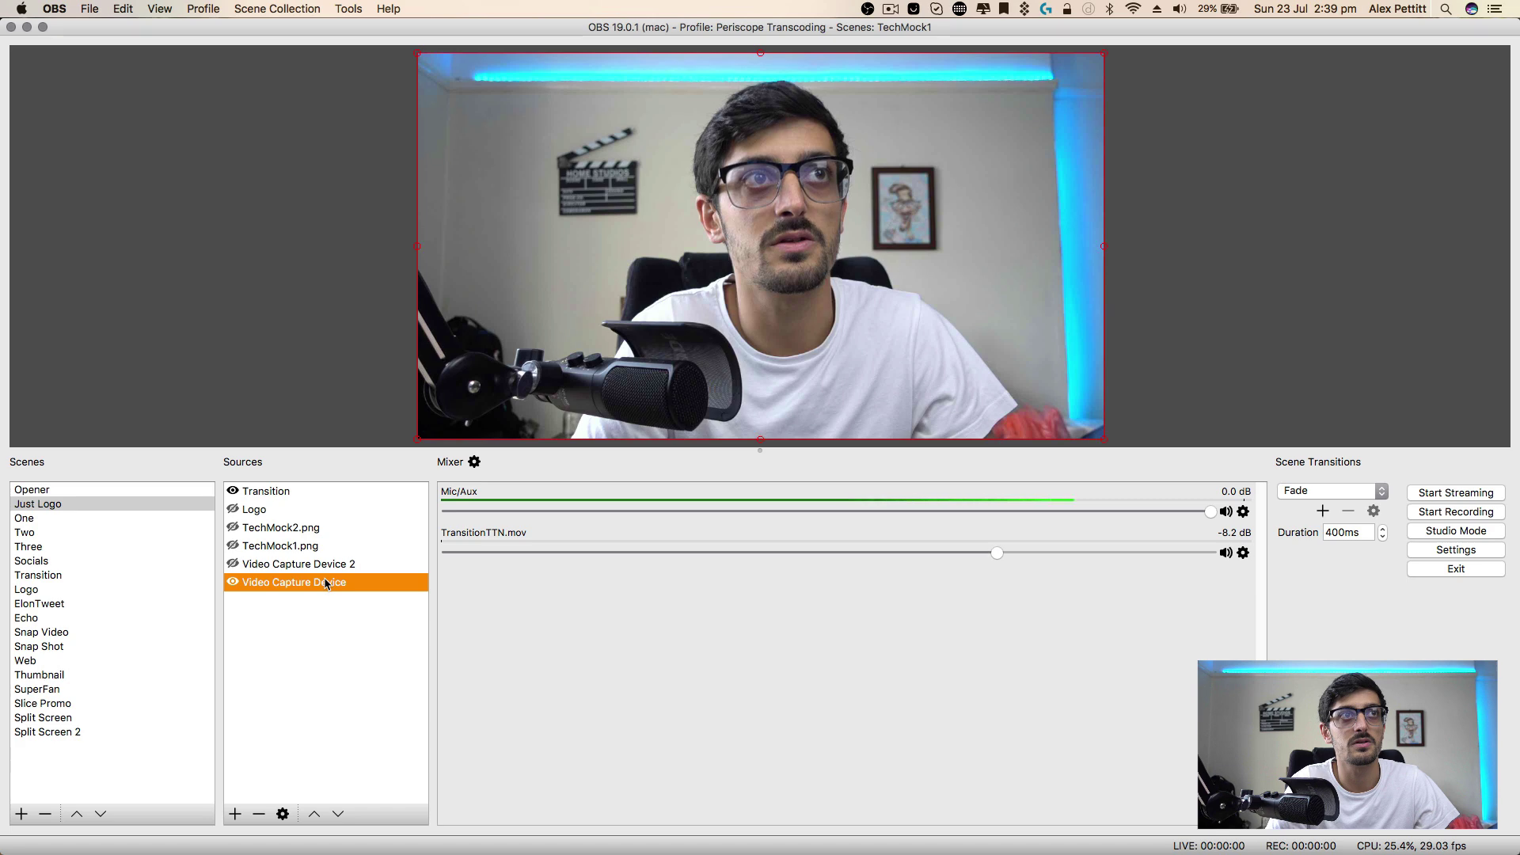
Step: Add a second Apply LUT effect filter named 'Apply LUT 2' and browse for its LUT file
right_click(369, 589)
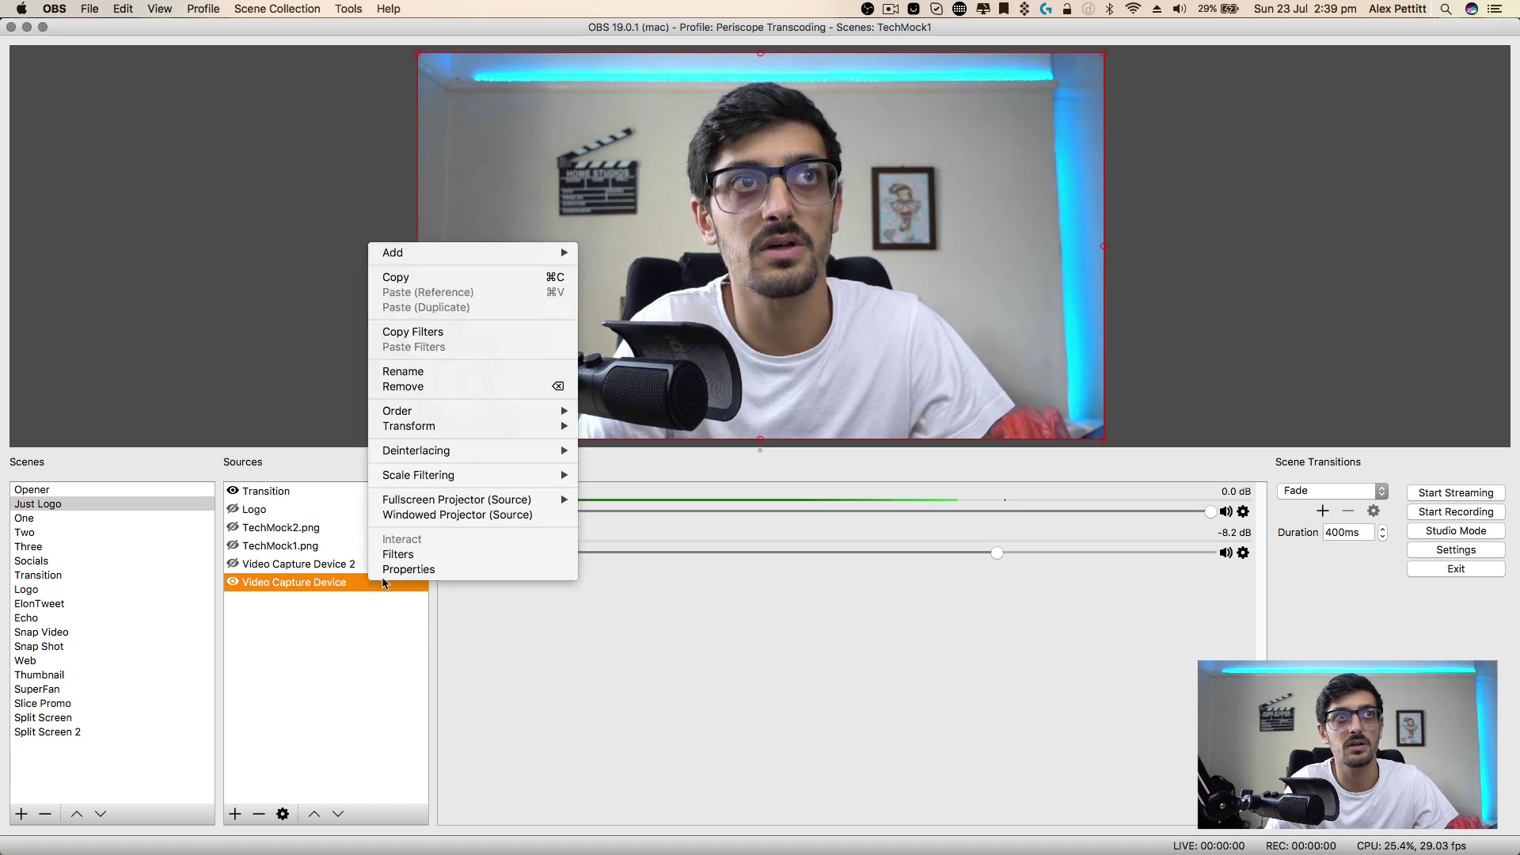
left_click(417, 549)
left_click(436, 693)
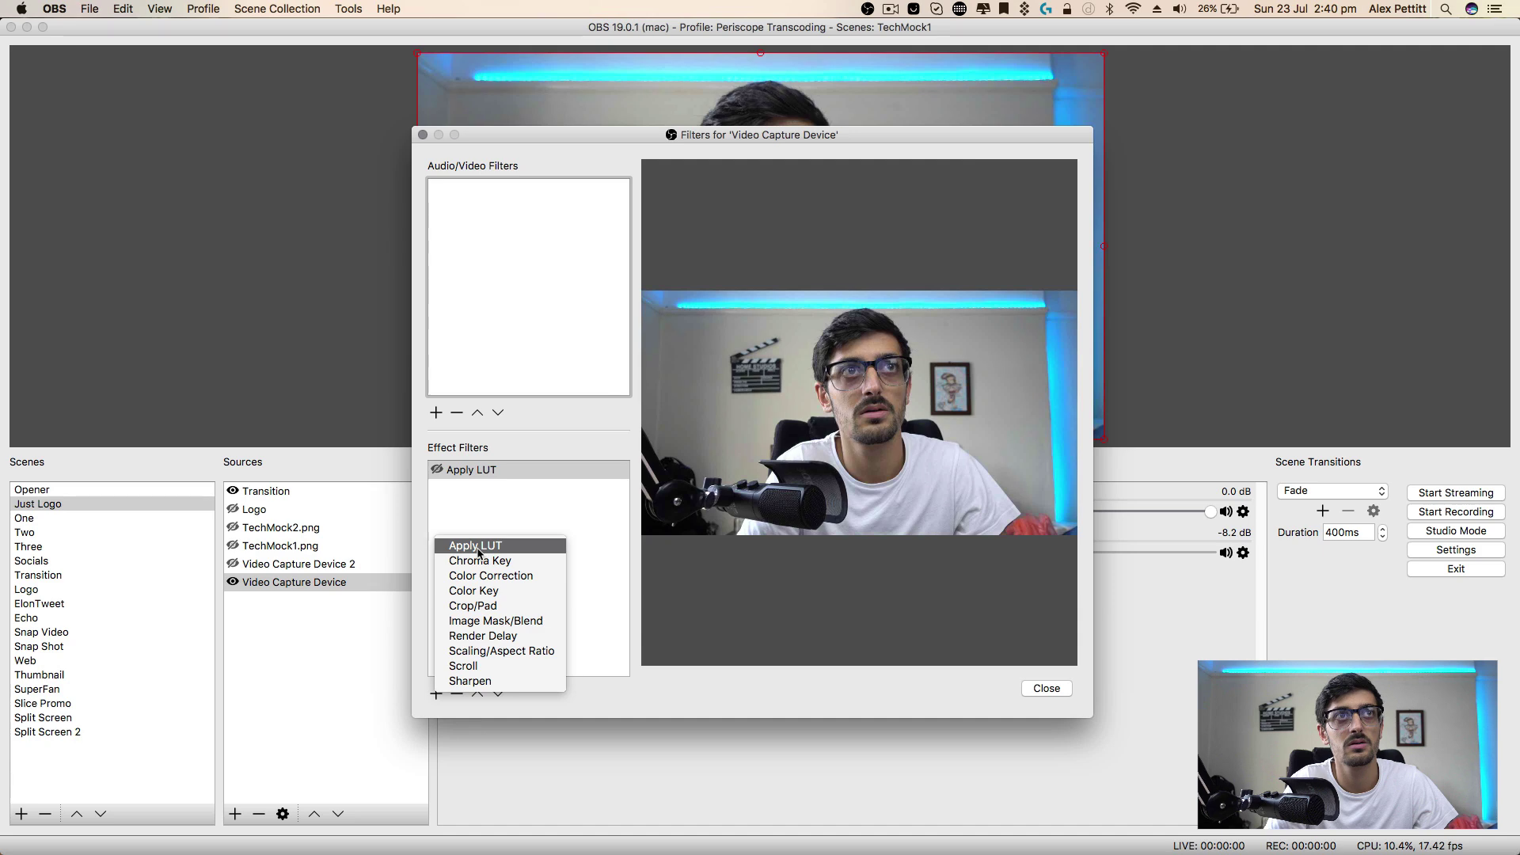
left_click(478, 548)
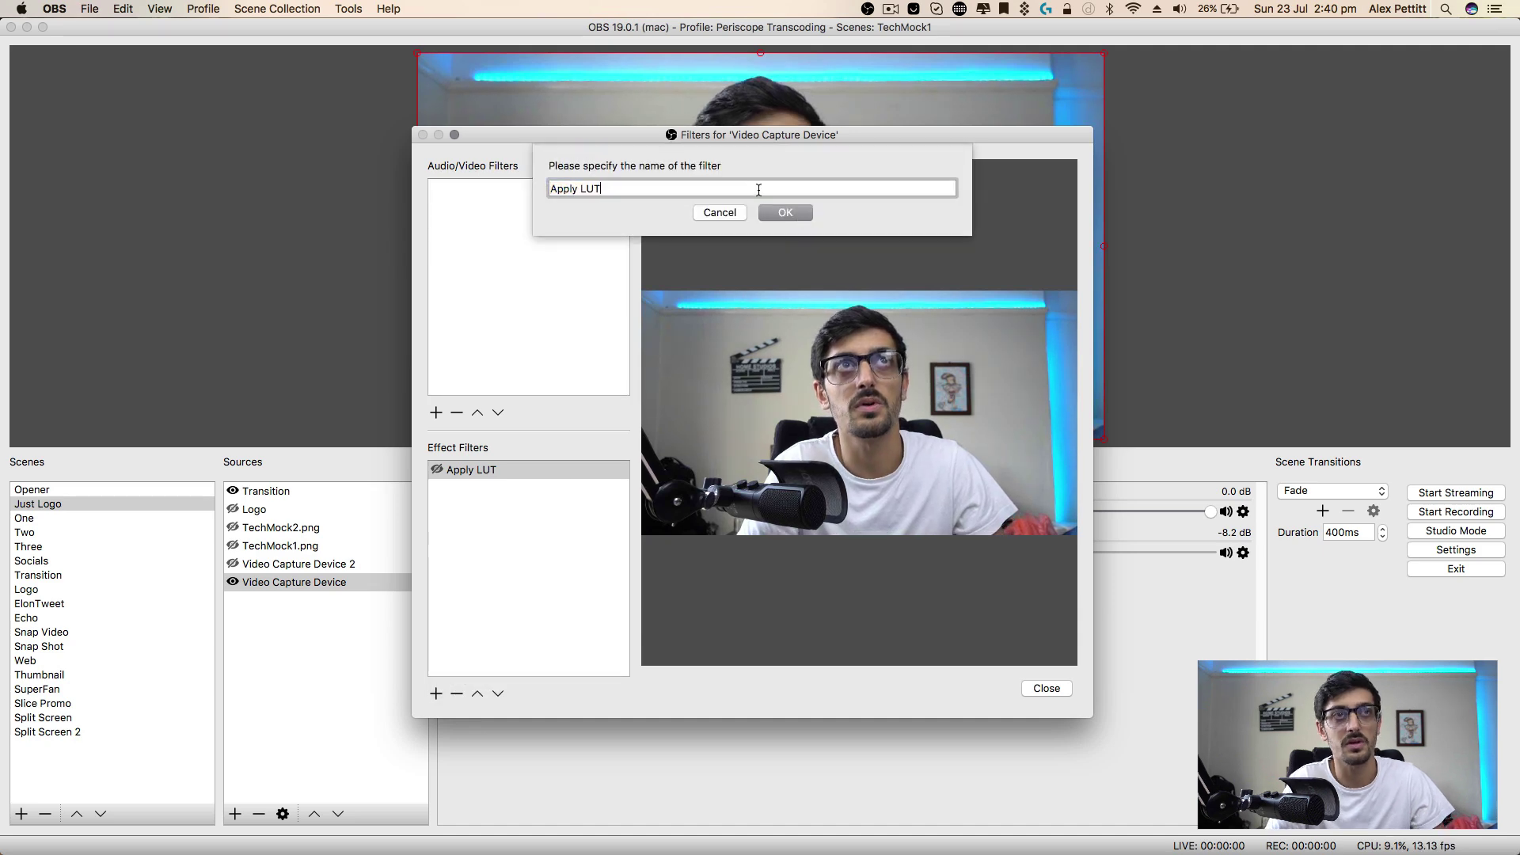
type("2")
key("Return")
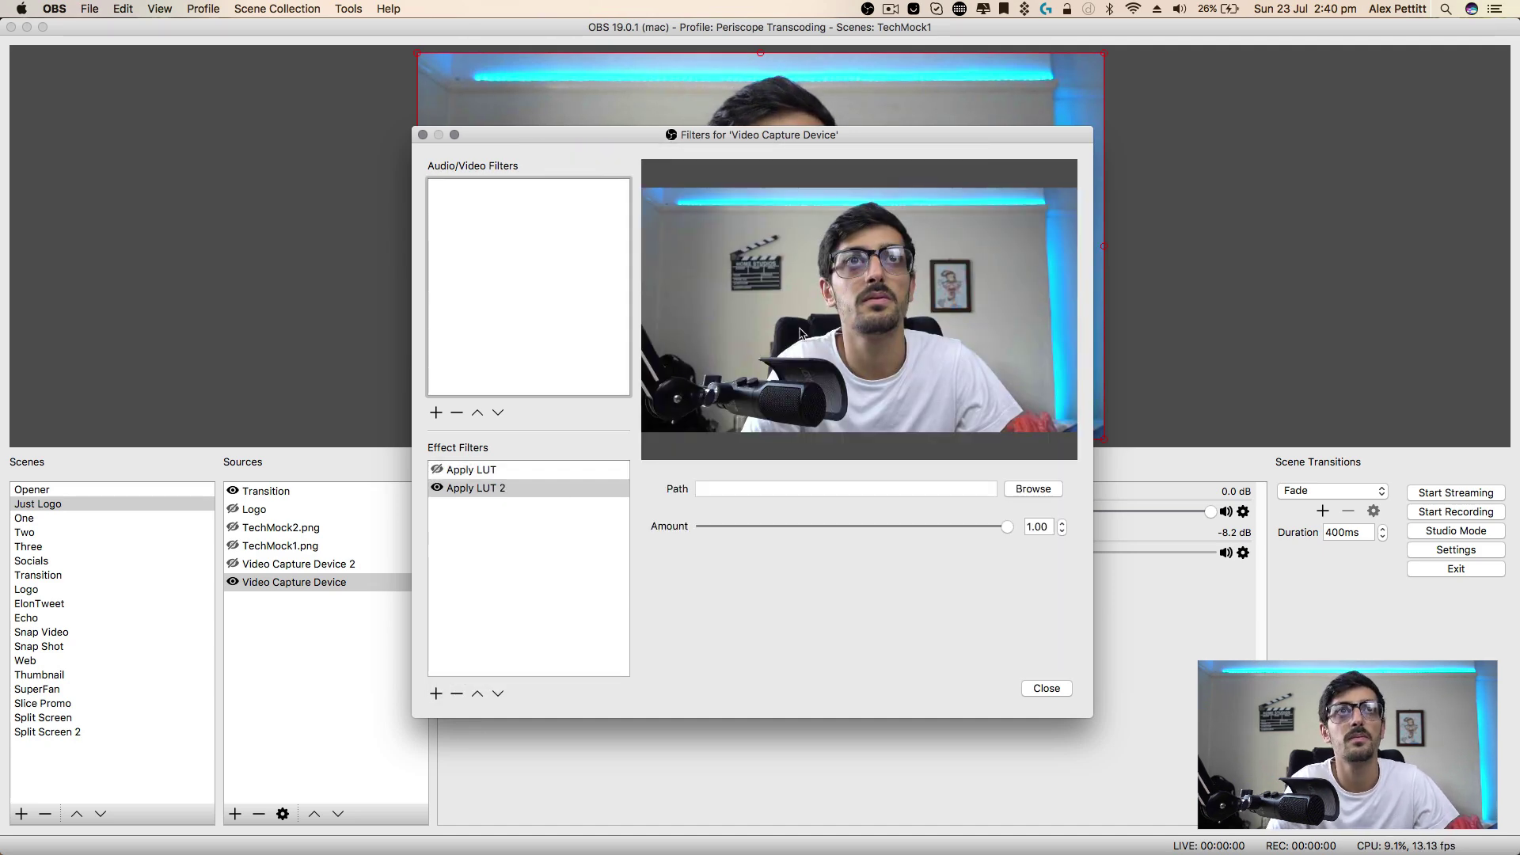
left_click(1027, 489)
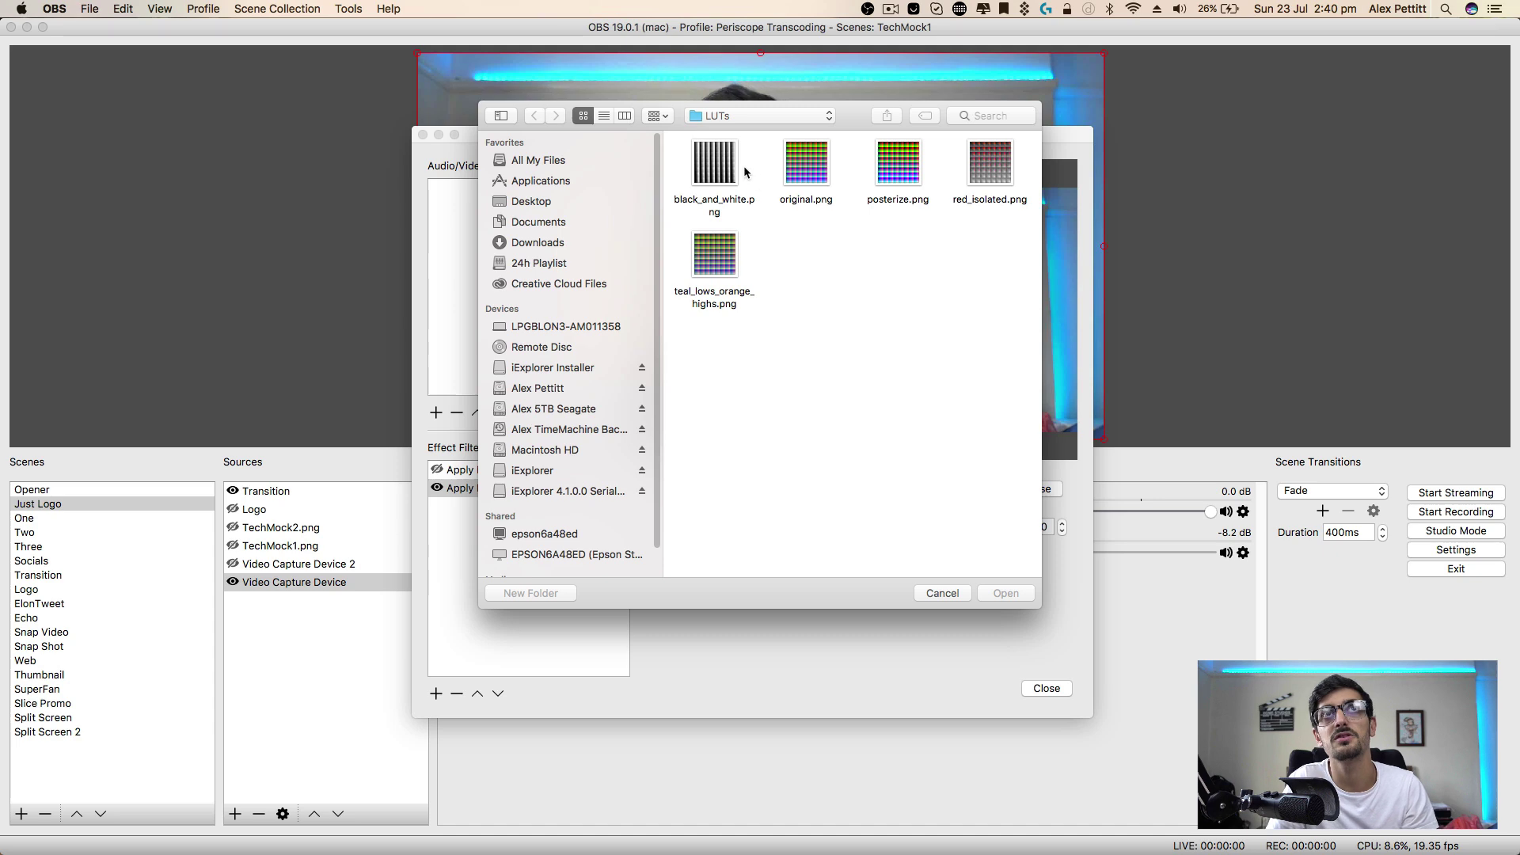
Step: Load black_and_white.png as the LUT, then switch to original.png
left_click(716, 166)
left_click(1006, 593)
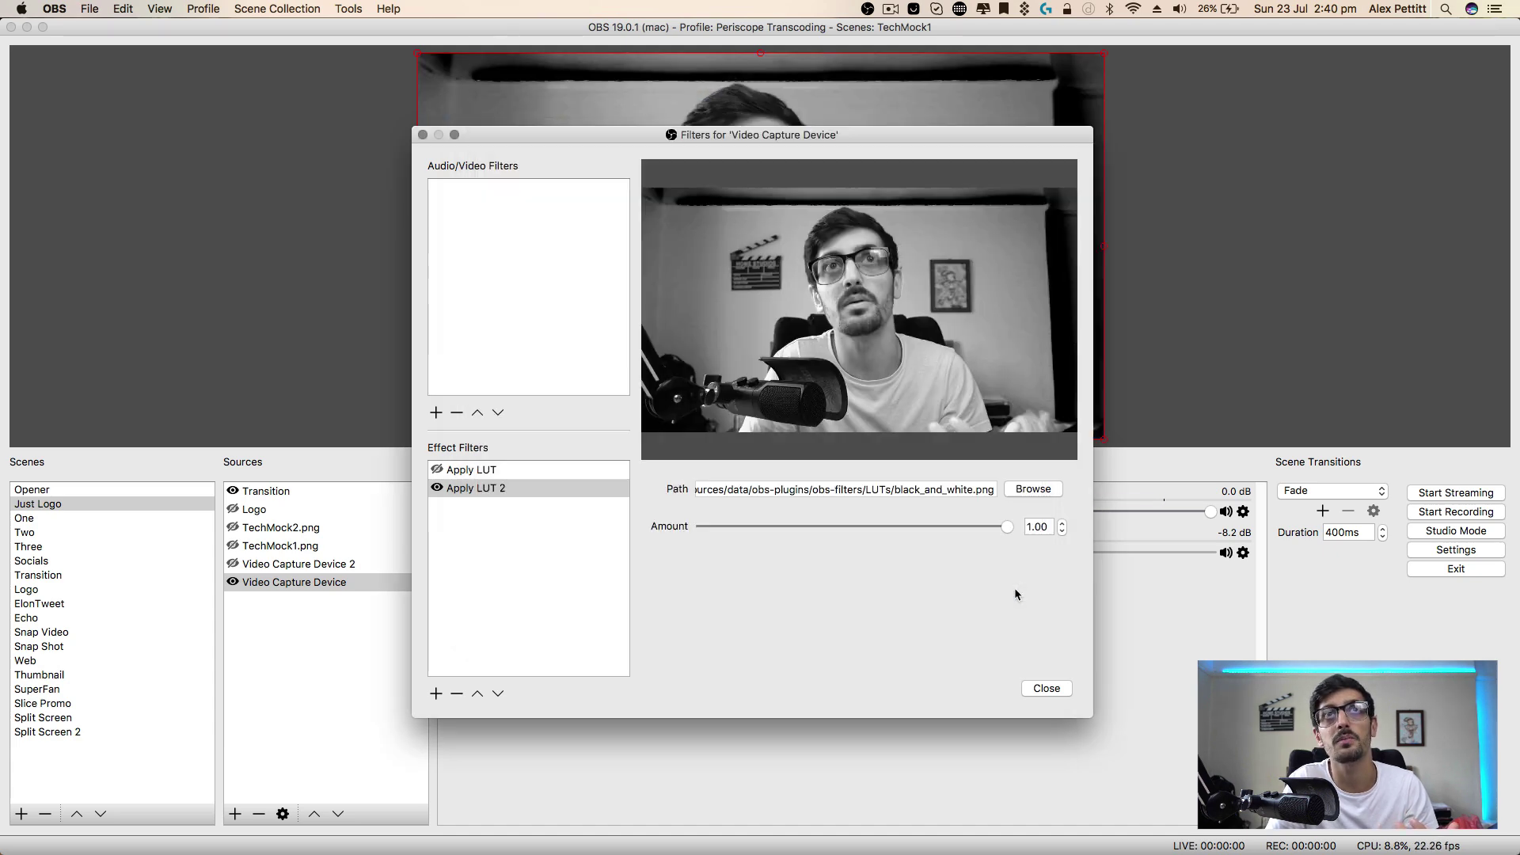
left_click(1014, 488)
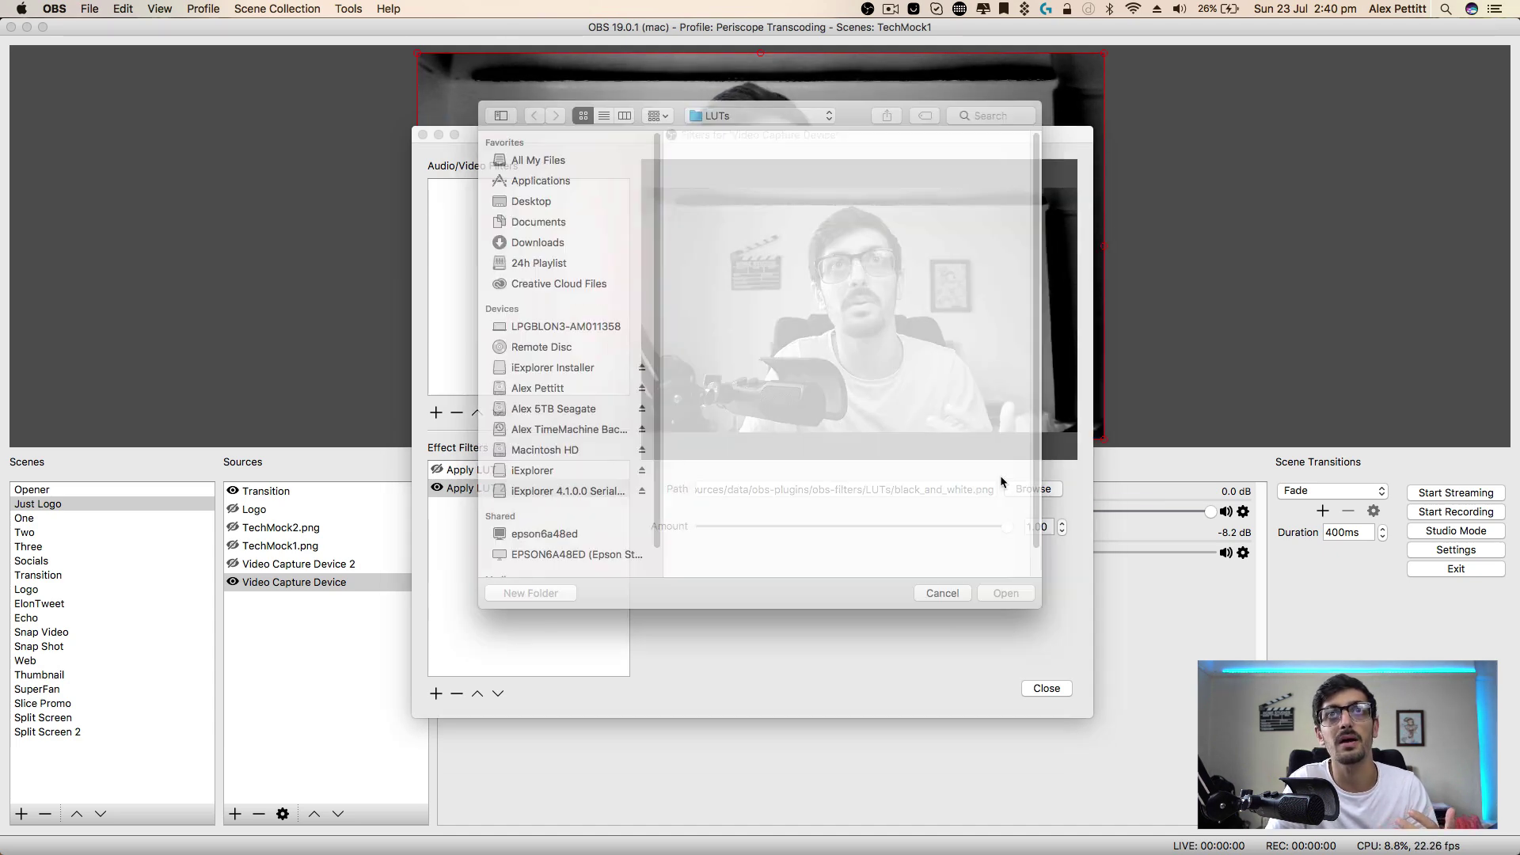
left_click(806, 170)
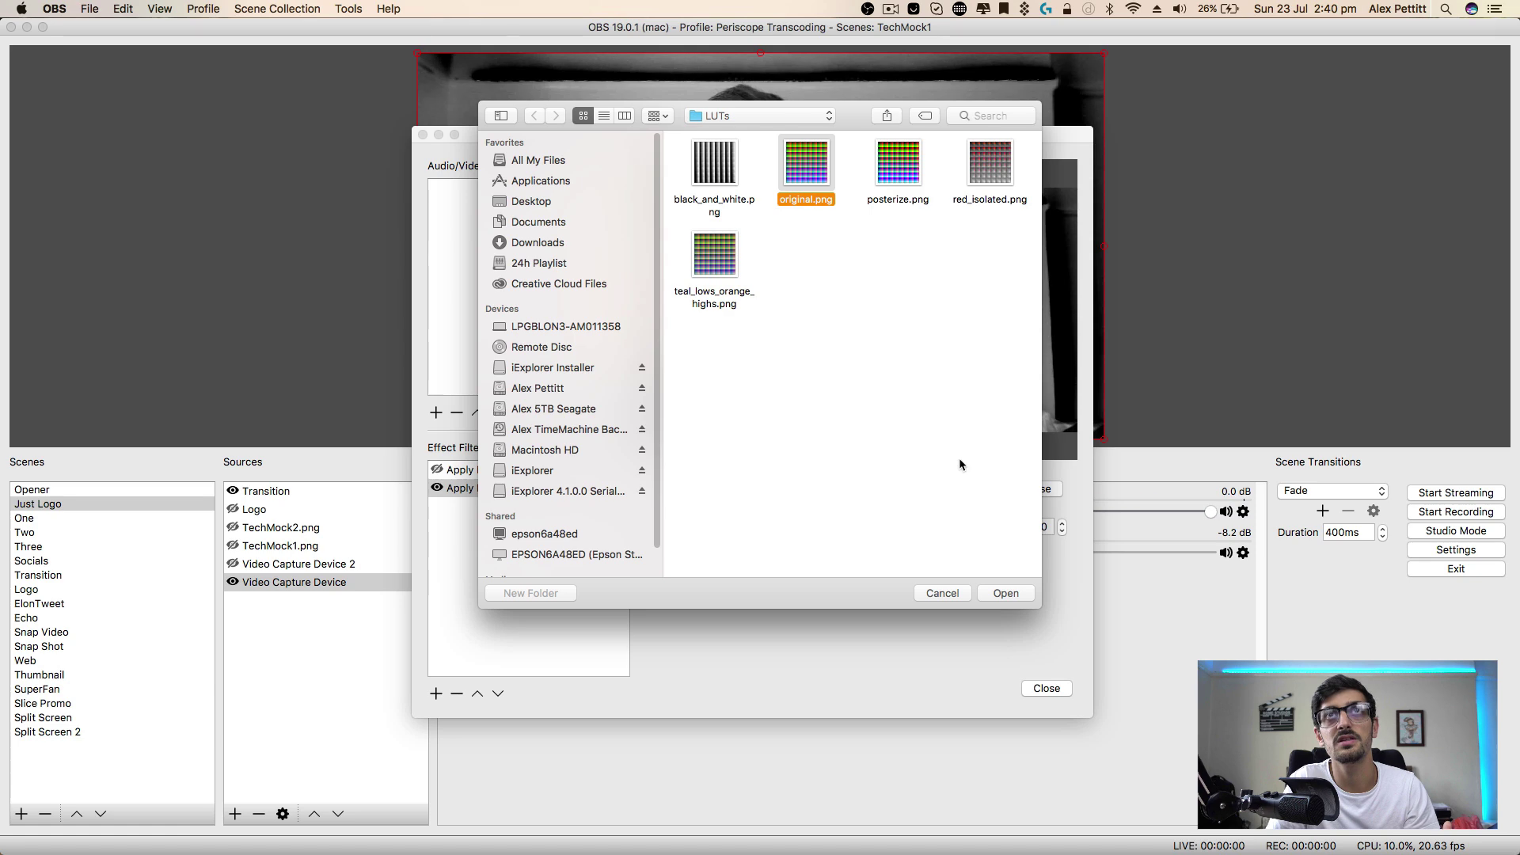
left_click(1006, 592)
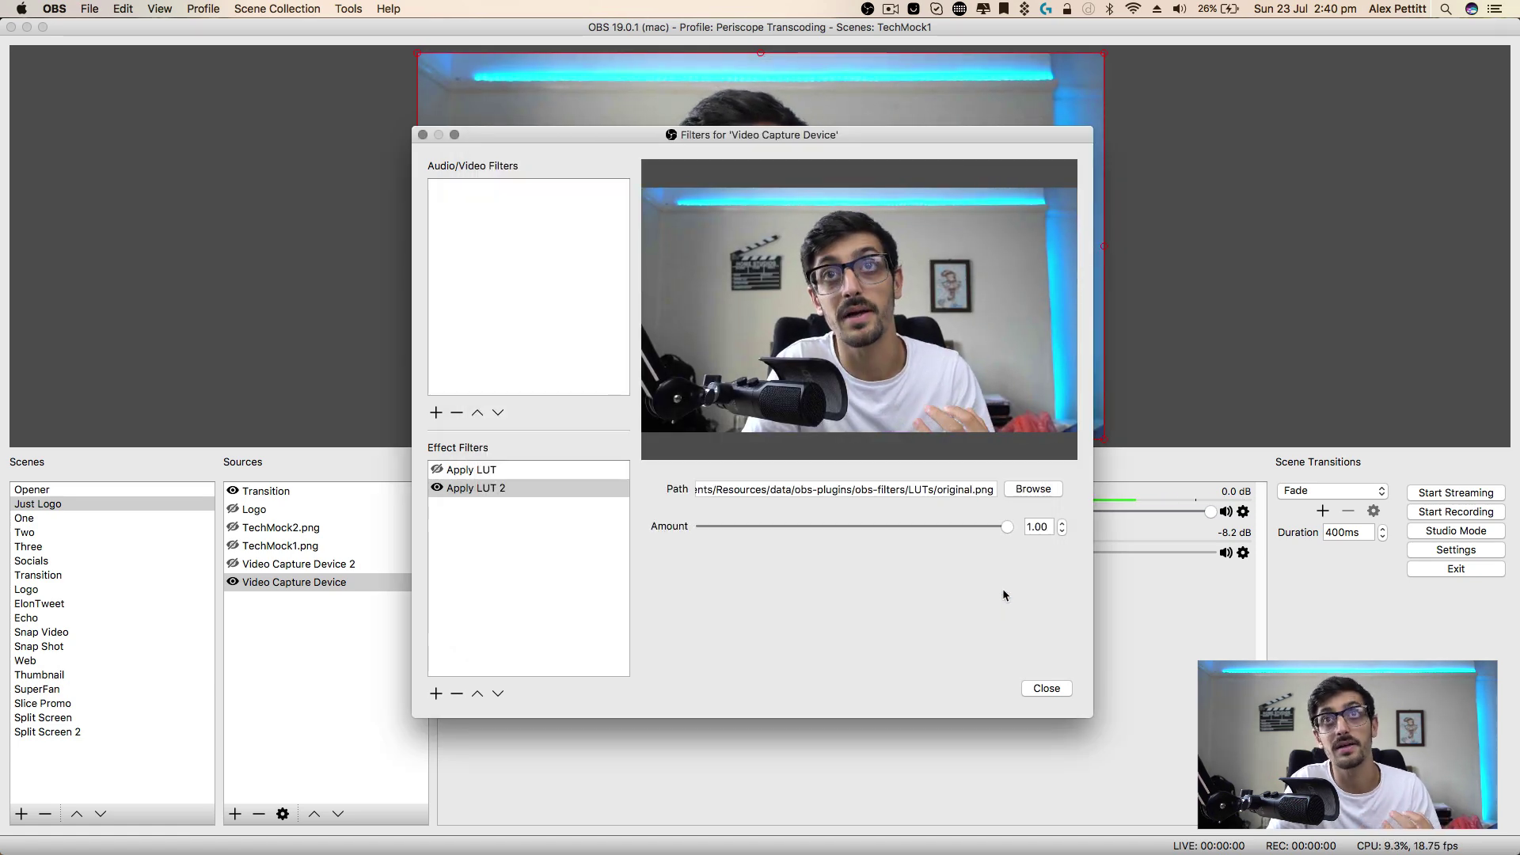
Step: Load red_isolated.png as the Apply LUT 2 image
left_click(1033, 489)
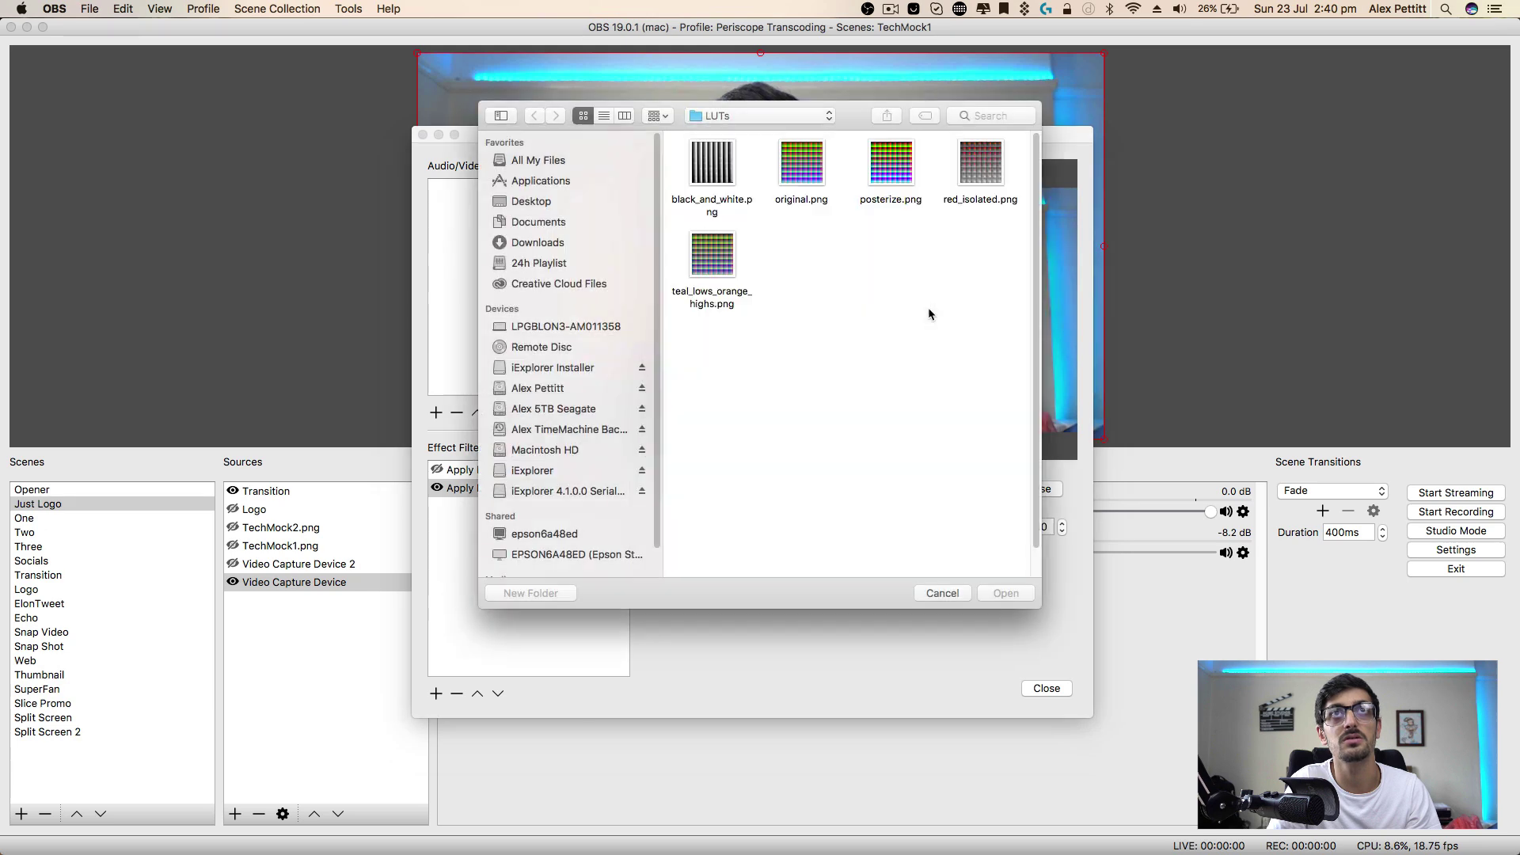
left_click(883, 164)
left_click(990, 164)
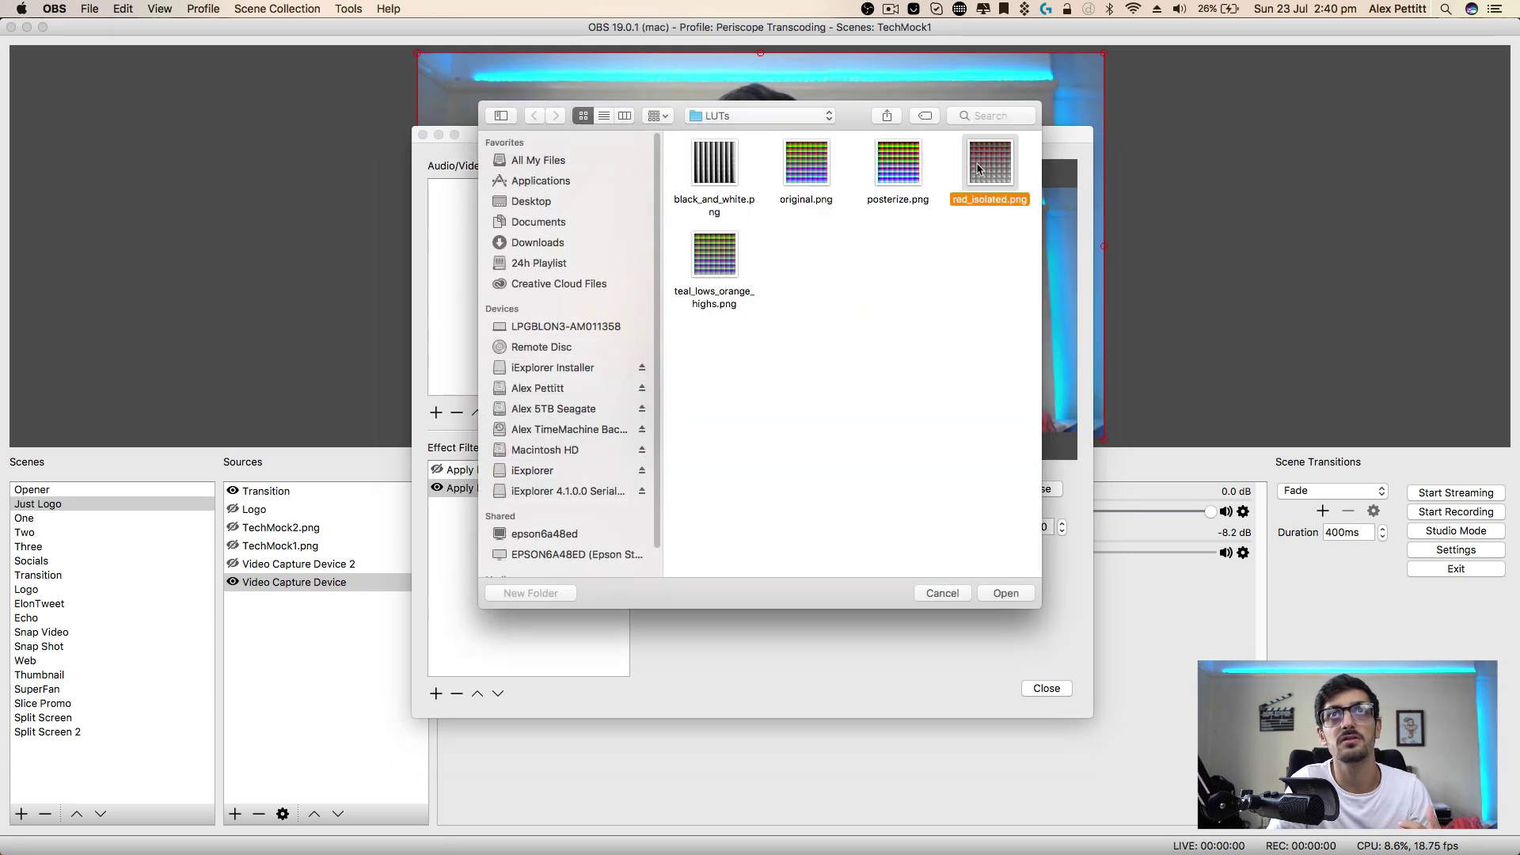
left_click(1005, 592)
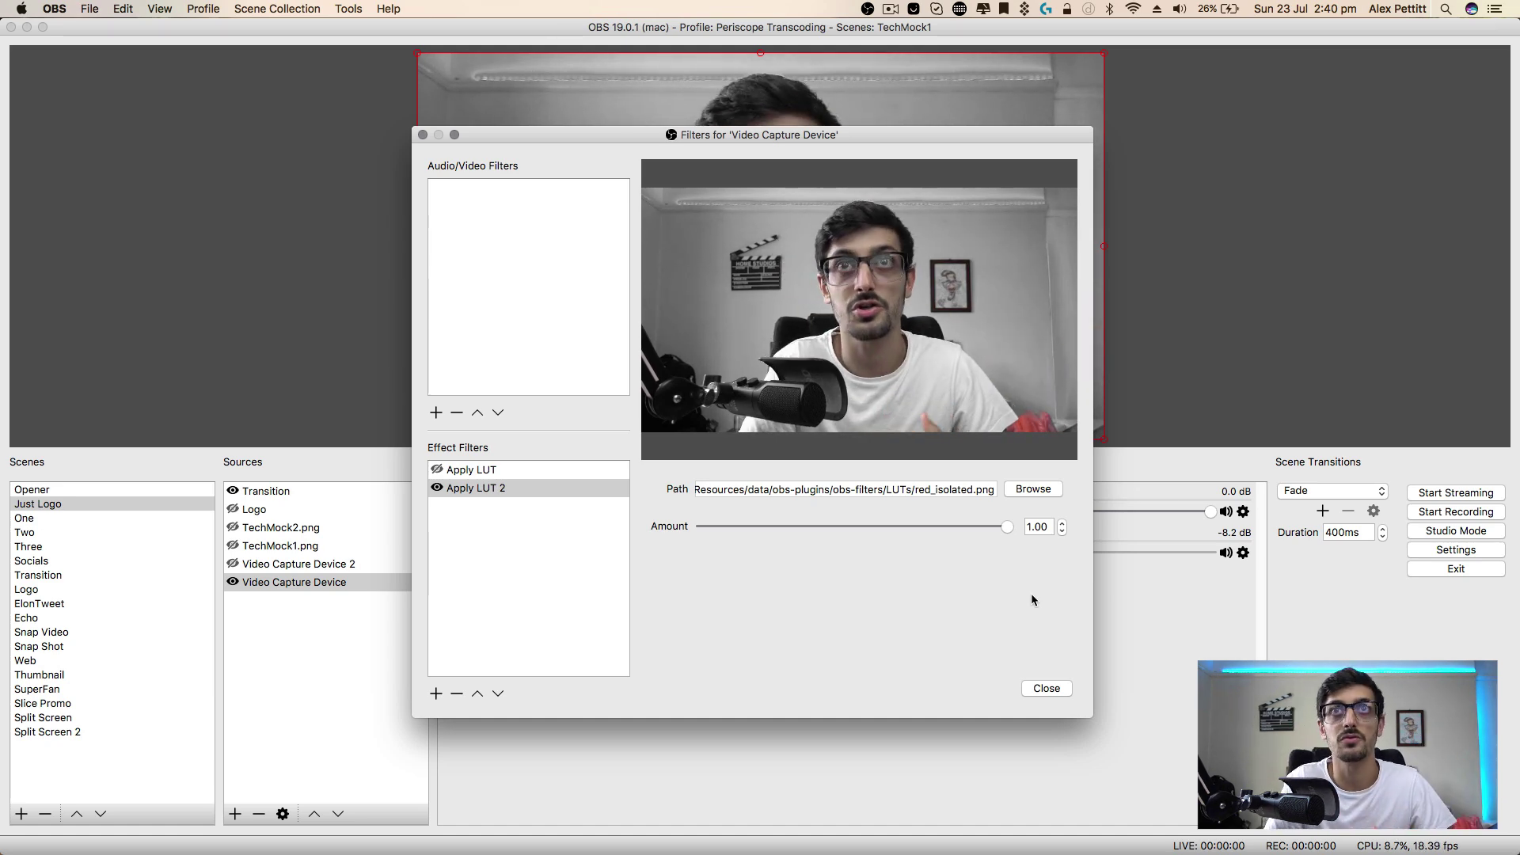
left_click(1034, 490)
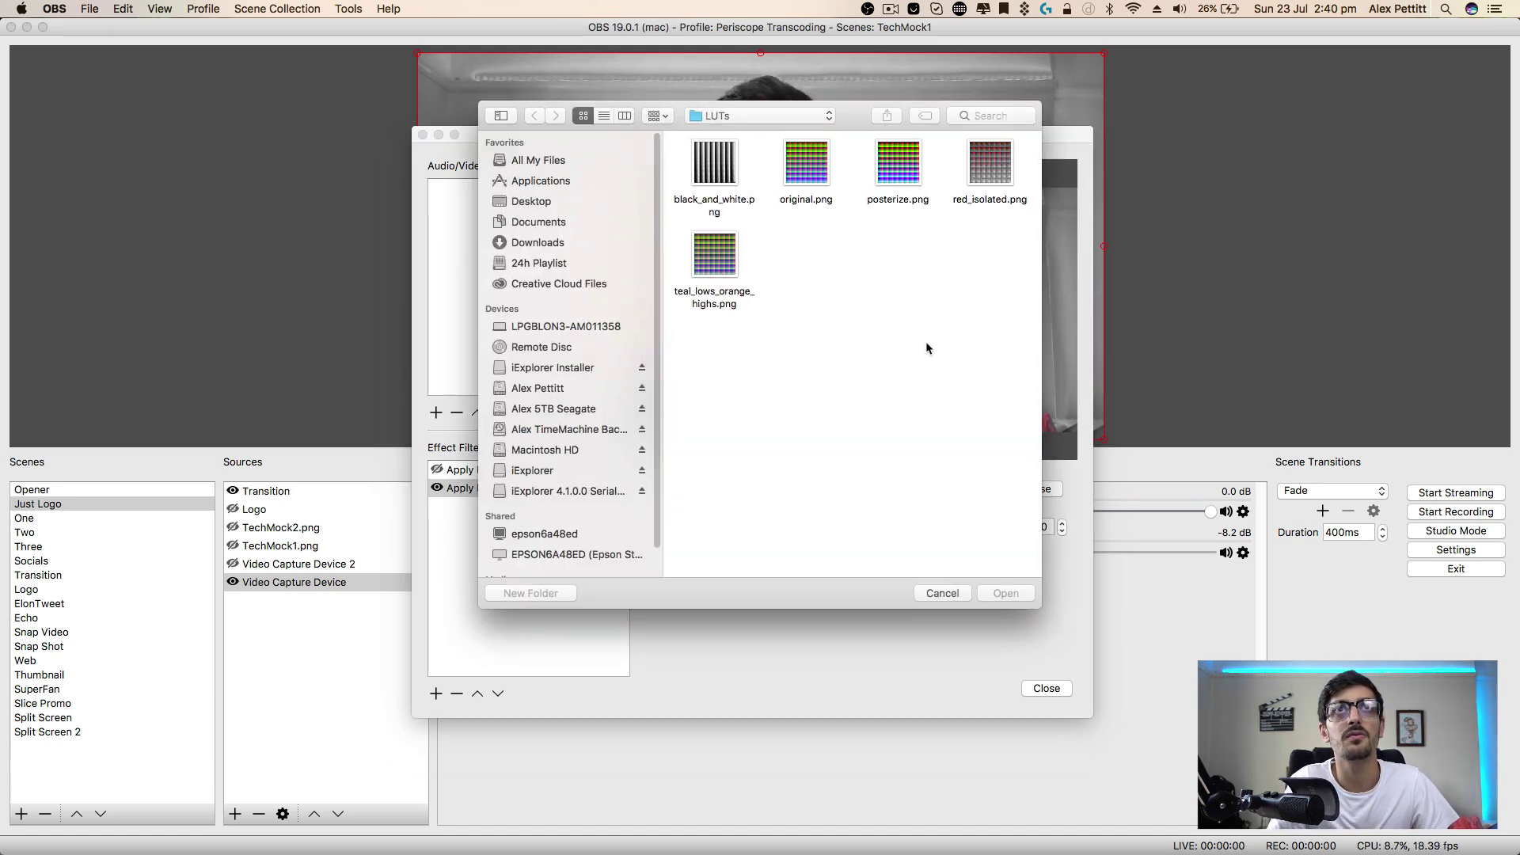
left_click(816, 176)
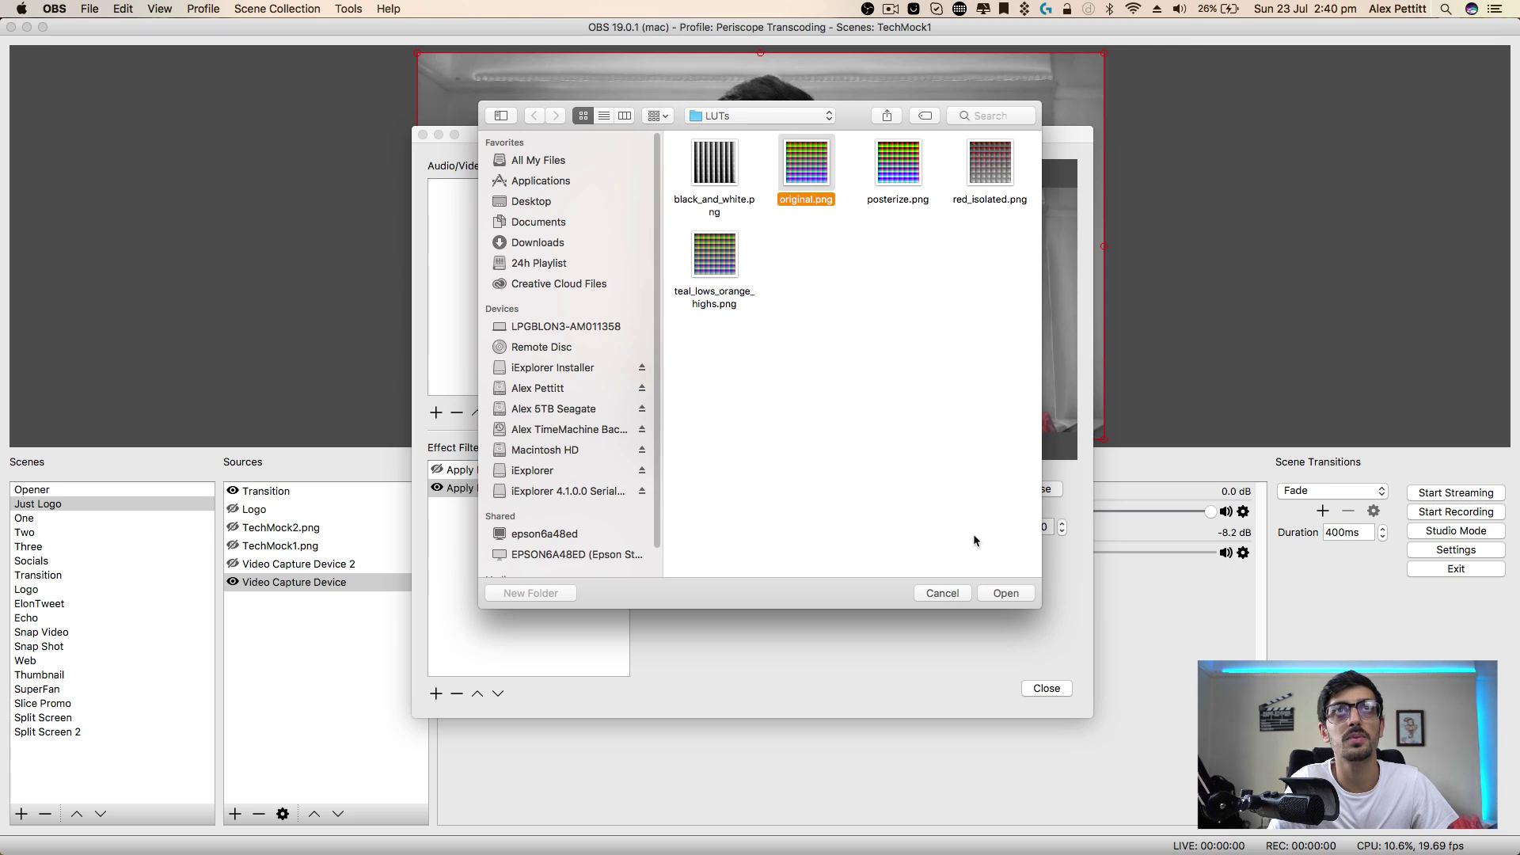
left_click(823, 115)
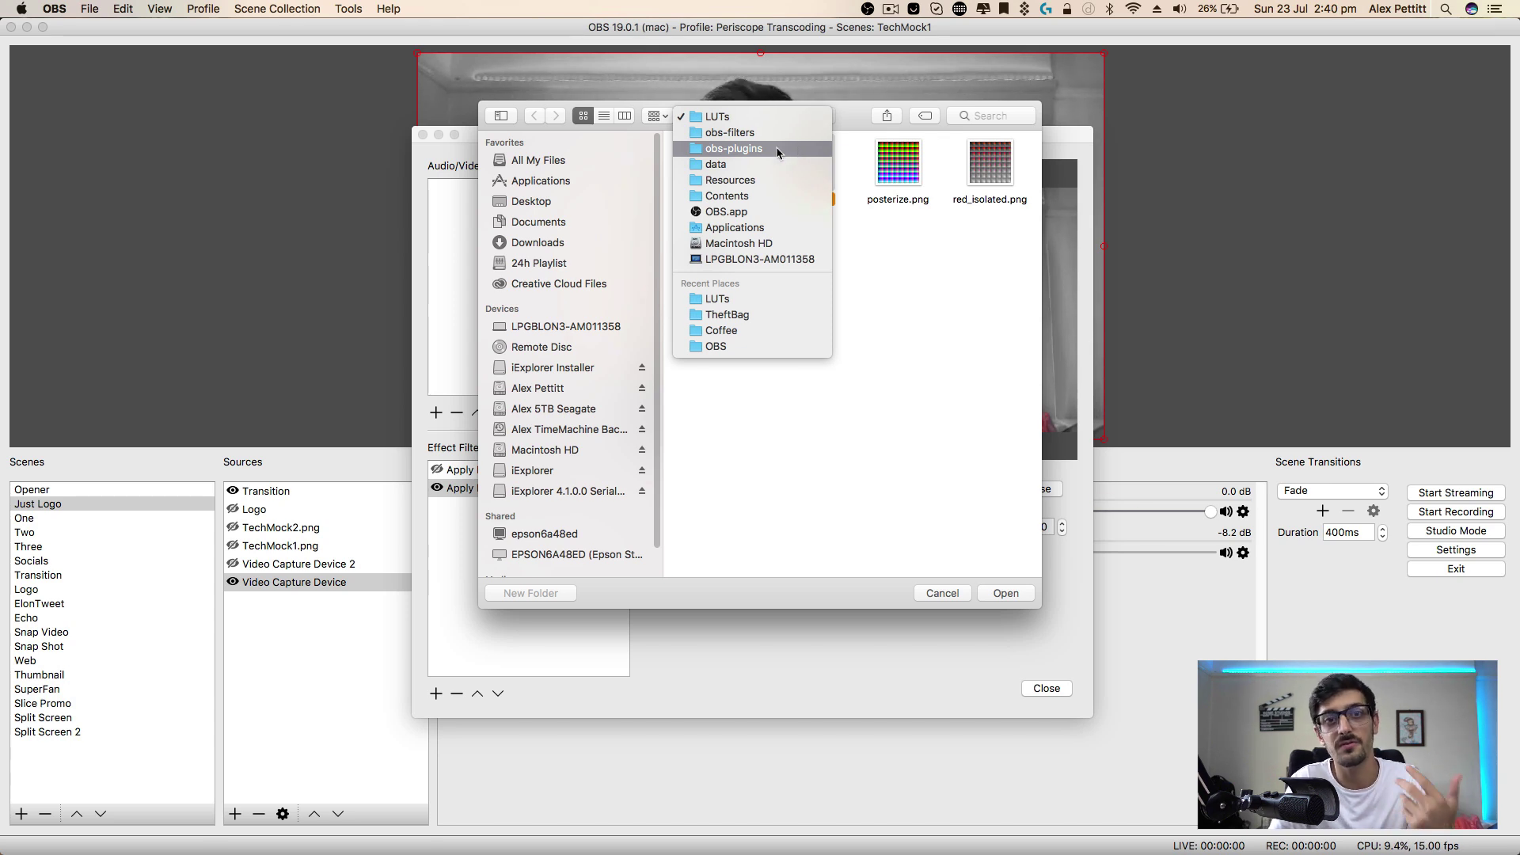
left_click(918, 360)
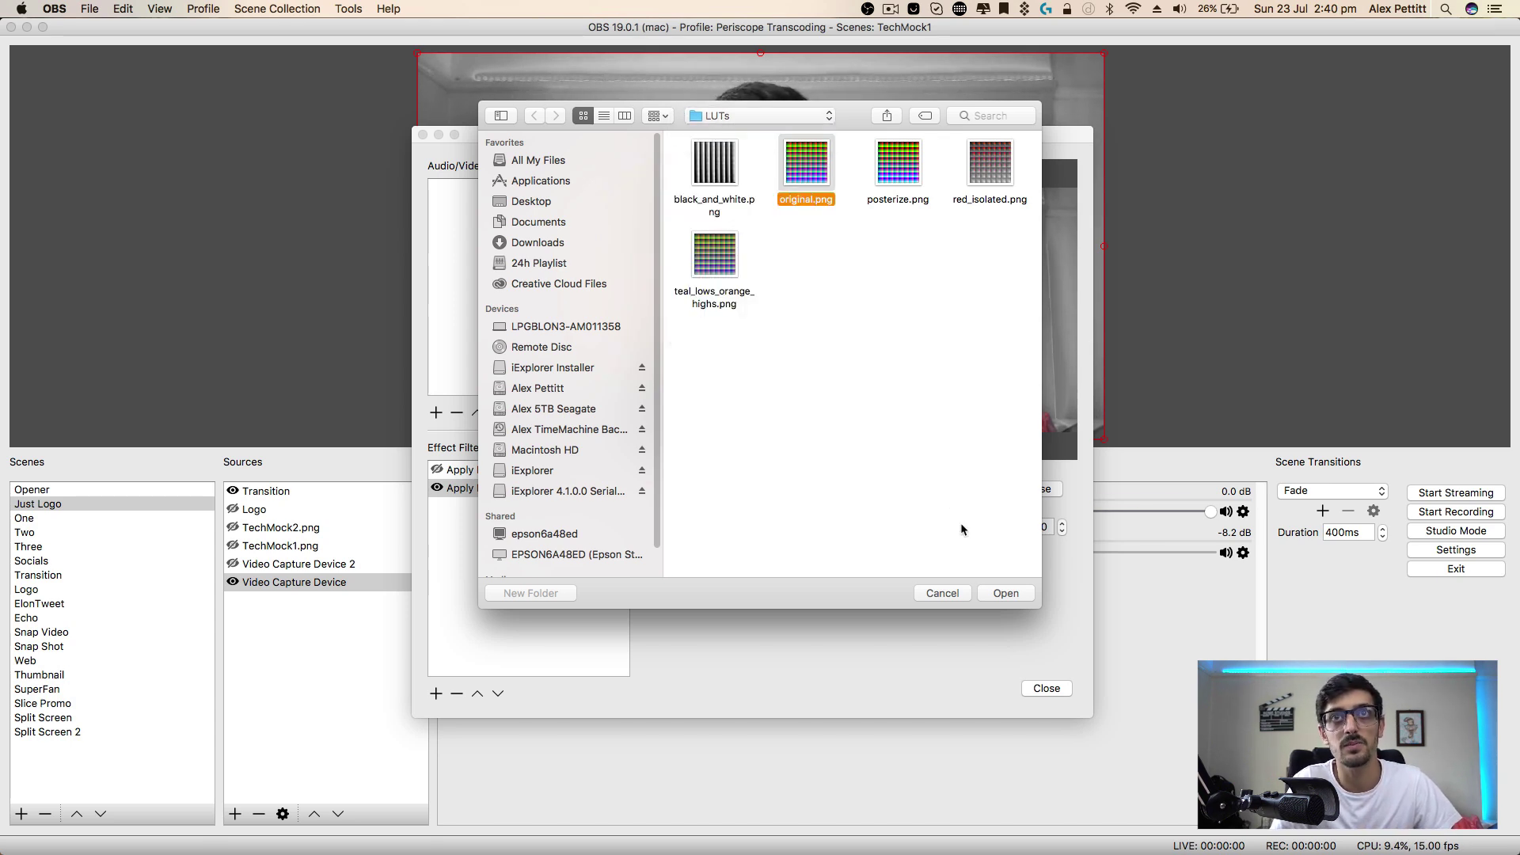
left_click(942, 593)
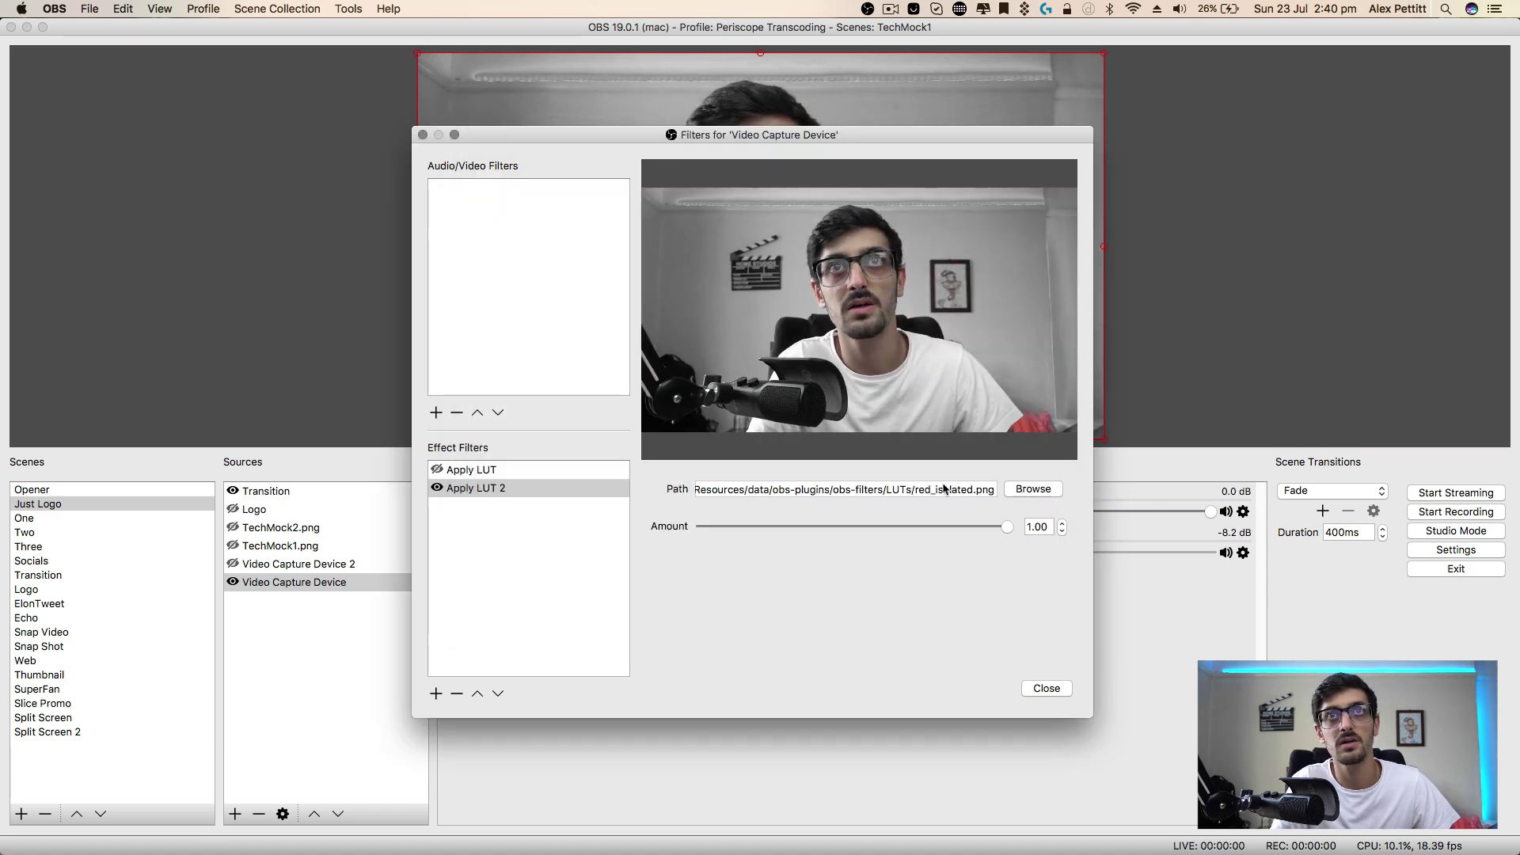
left_click(1033, 488)
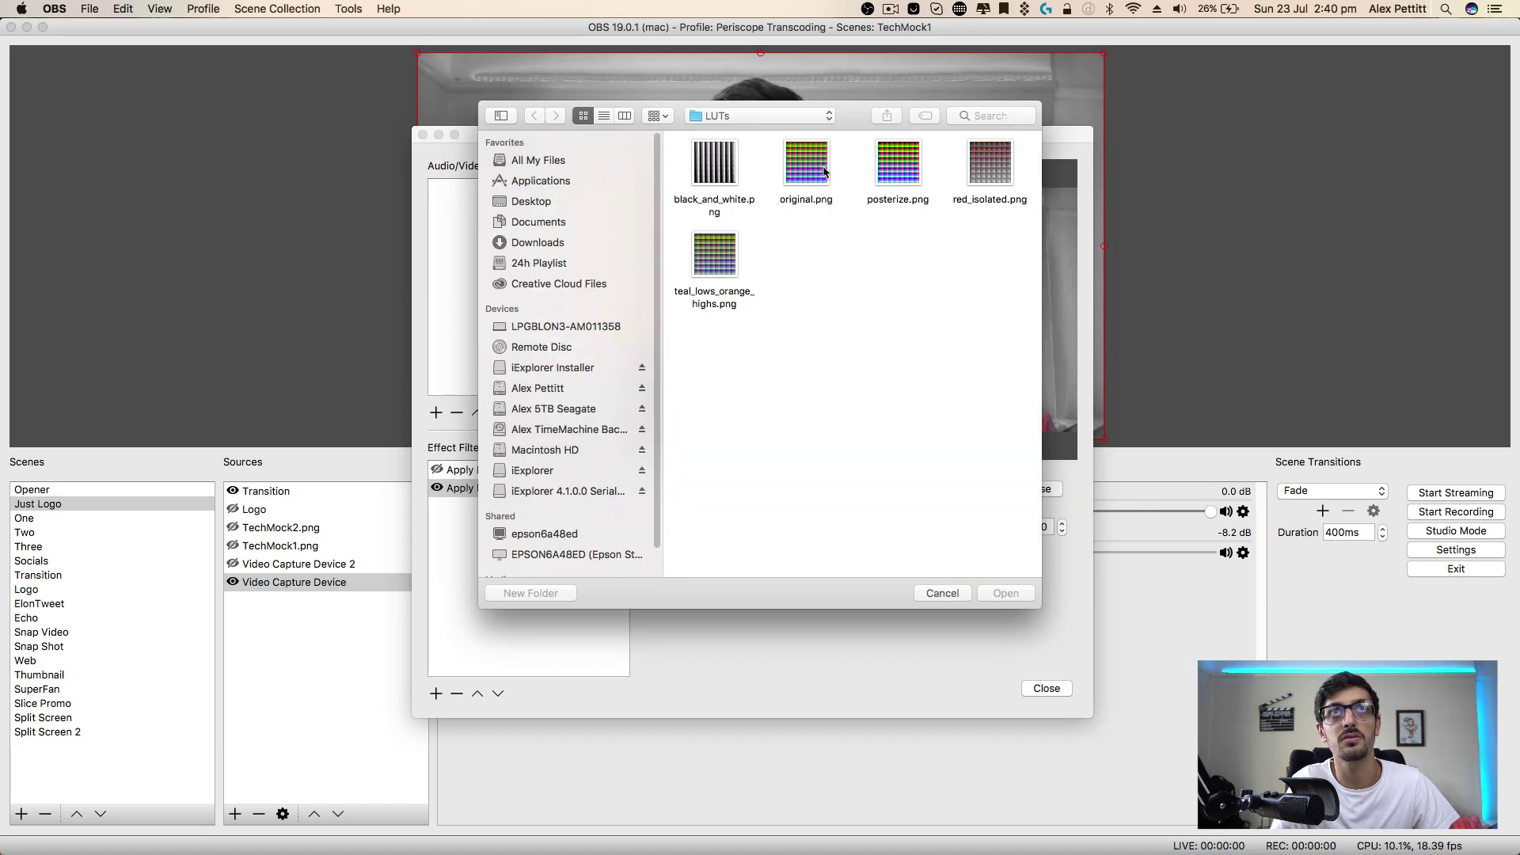
left_click(949, 594)
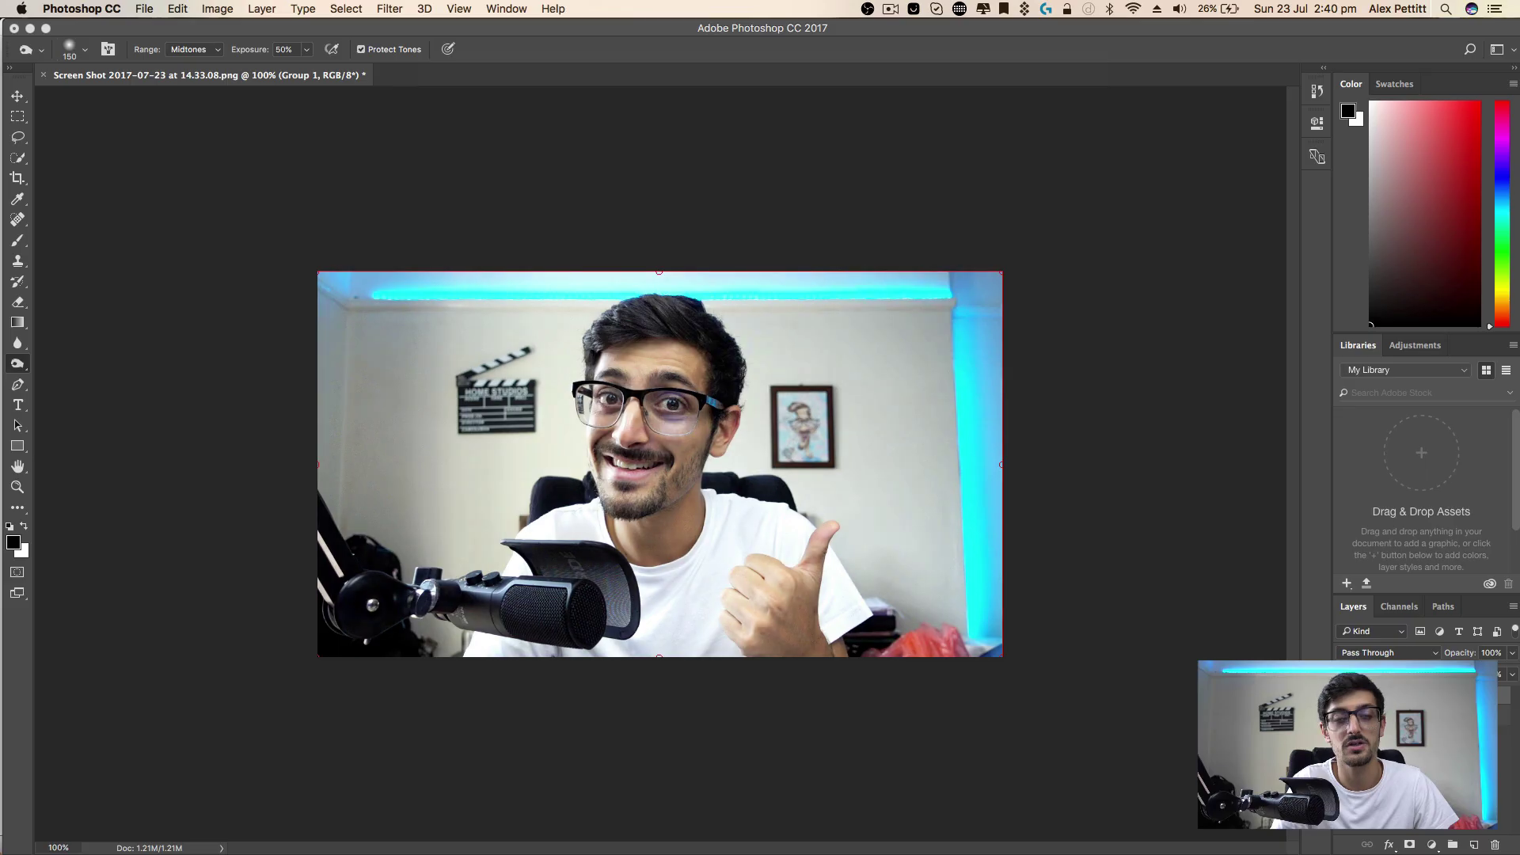
Step: Open original.png from the File > Open Recent list
left_click(144, 9)
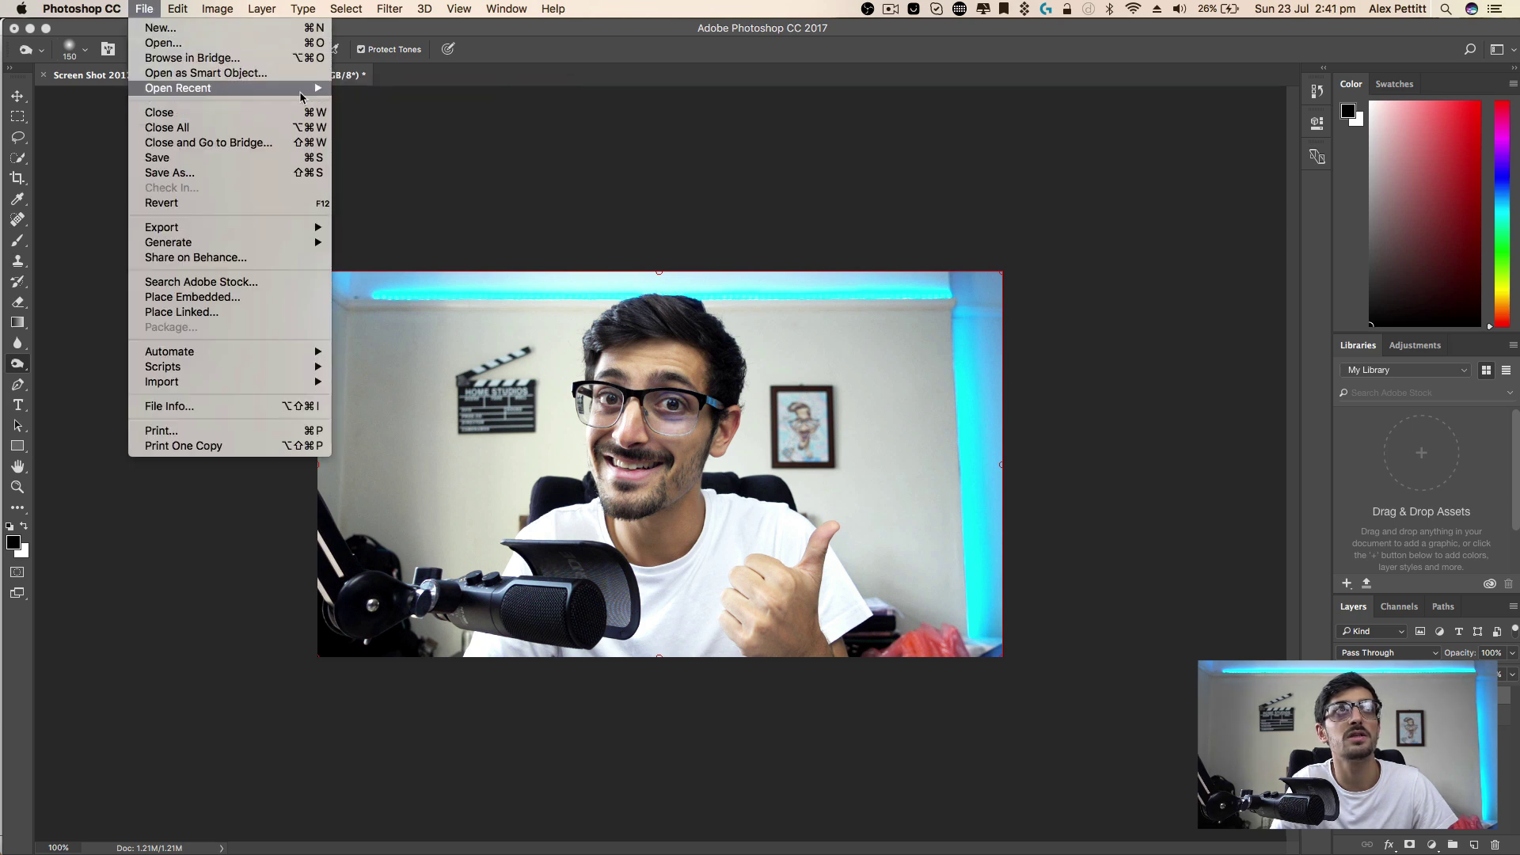
mouse_move(304, 91)
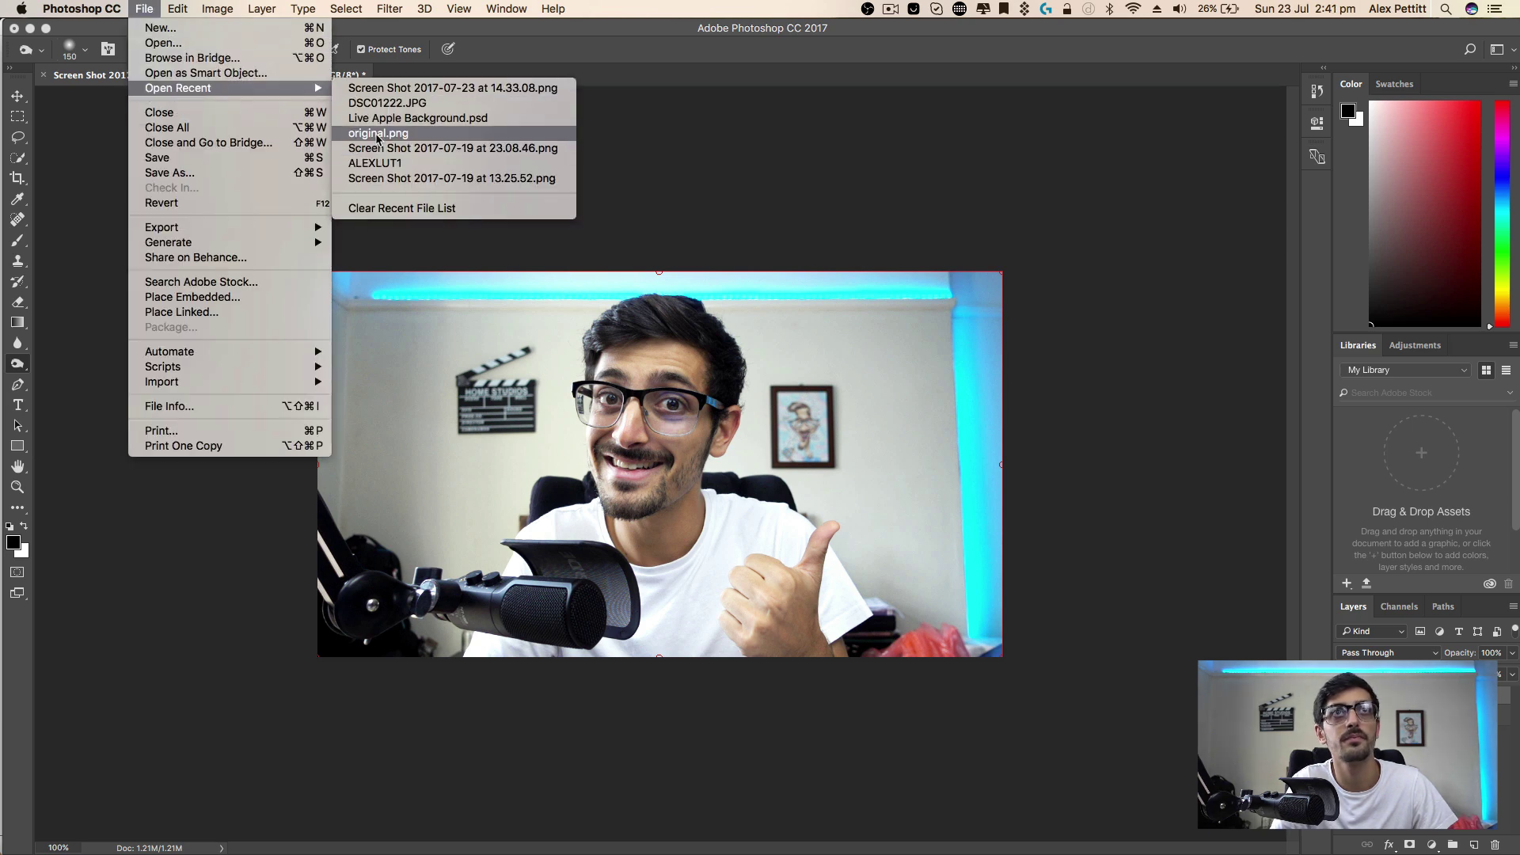
left_click(377, 133)
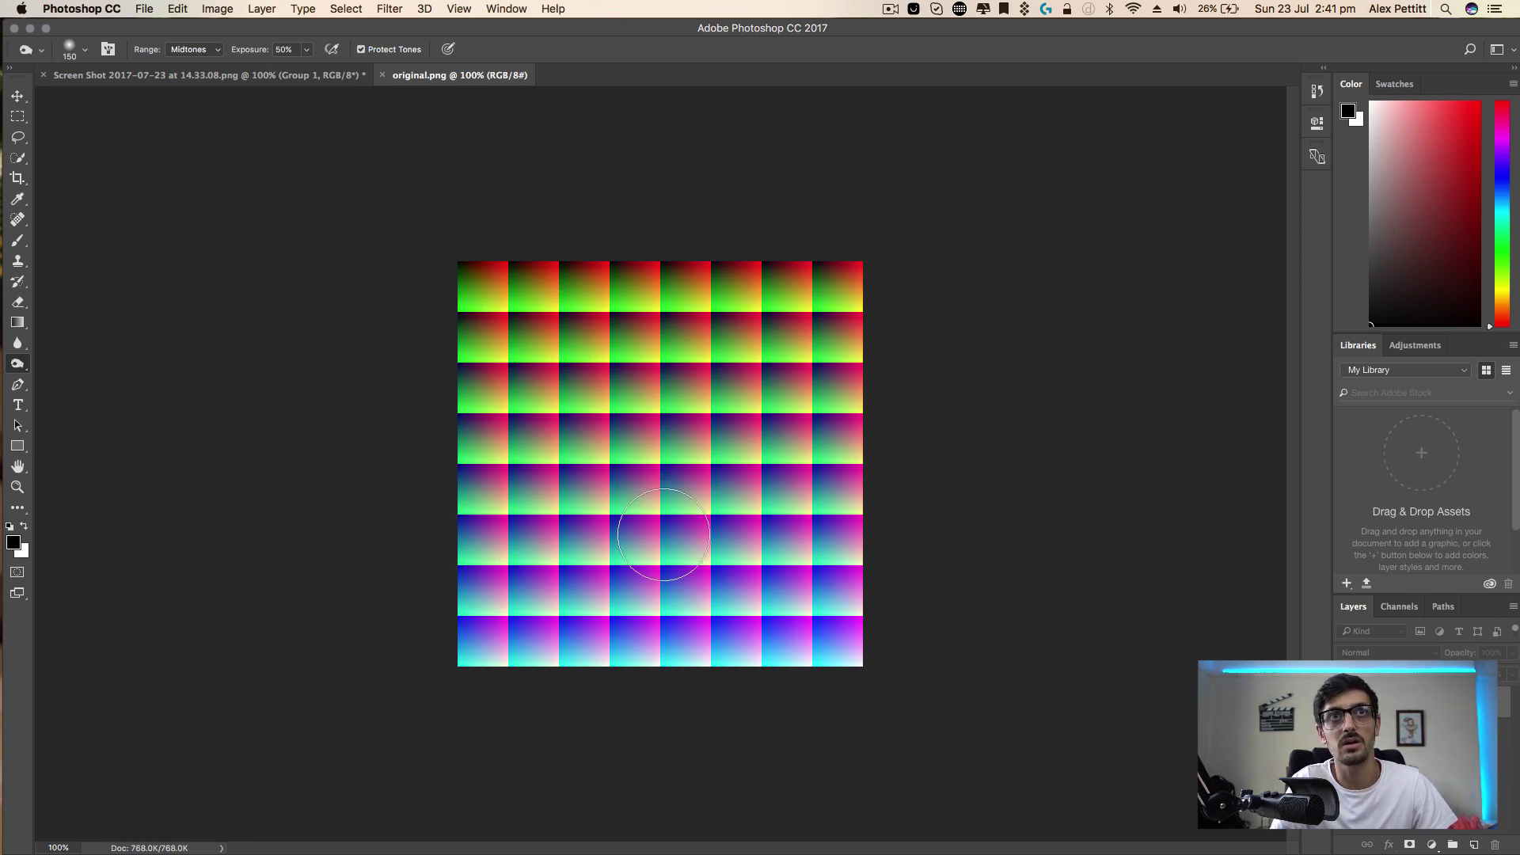
Step: Duplicate the screenshot's Group 1 into original.png and view the graded colour grid
left_click(238, 76)
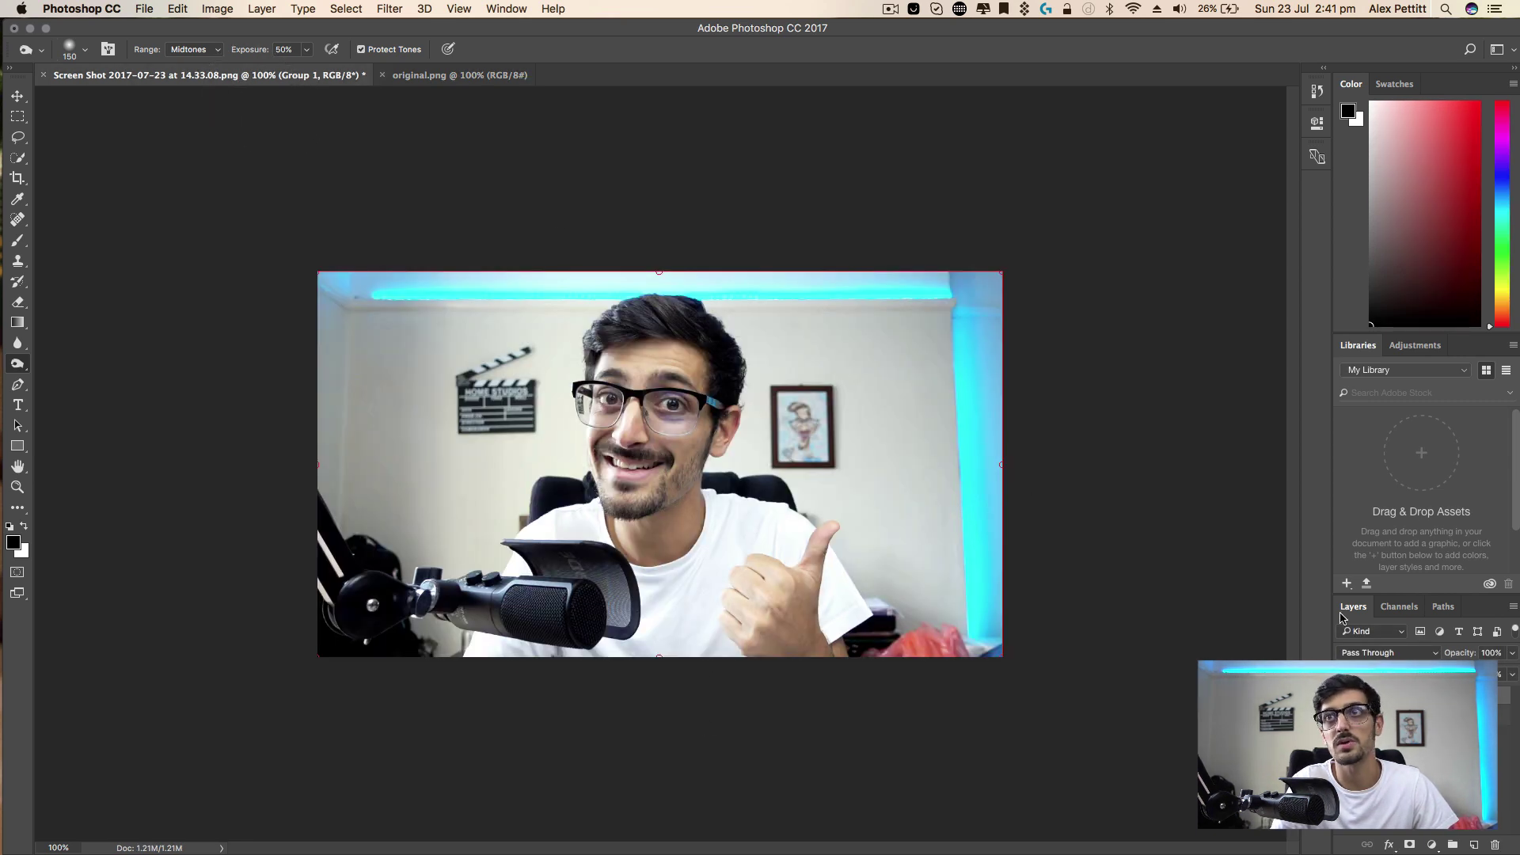
right_click(1393, 696)
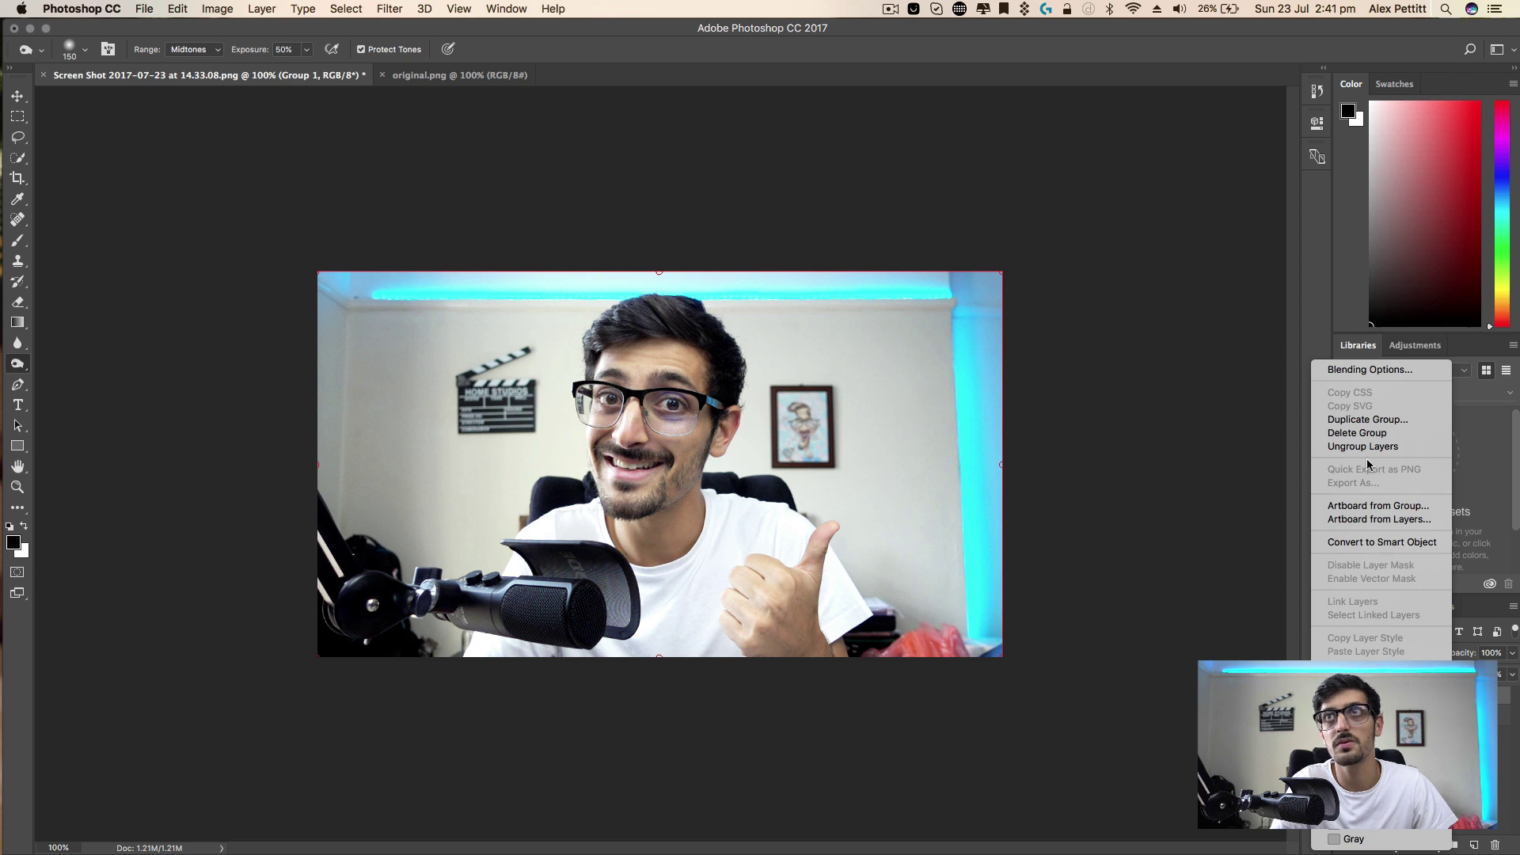
left_click(1365, 419)
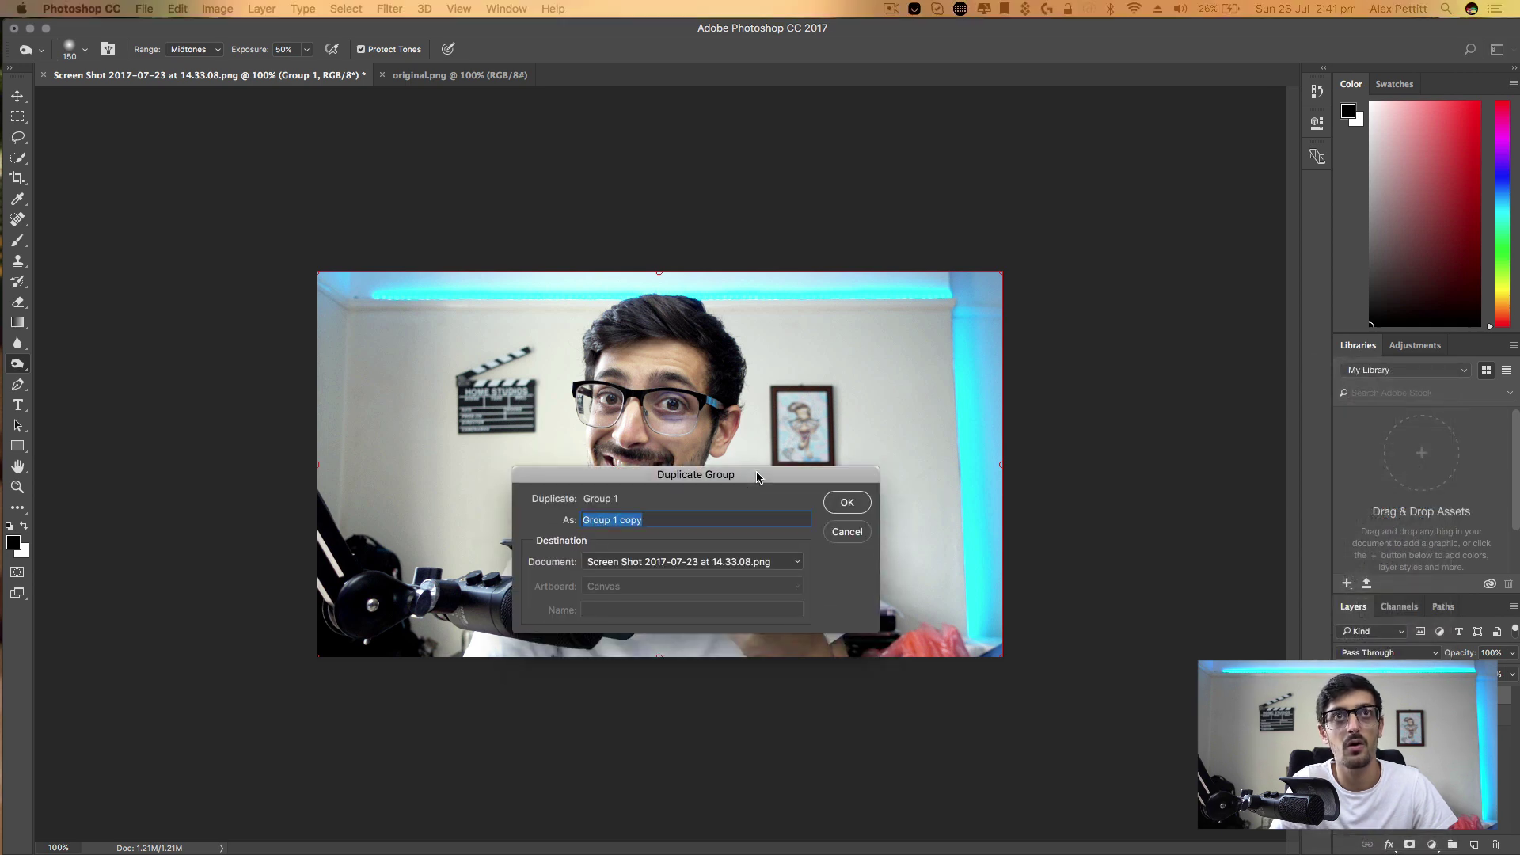
left_click(734, 564)
left_click(714, 582)
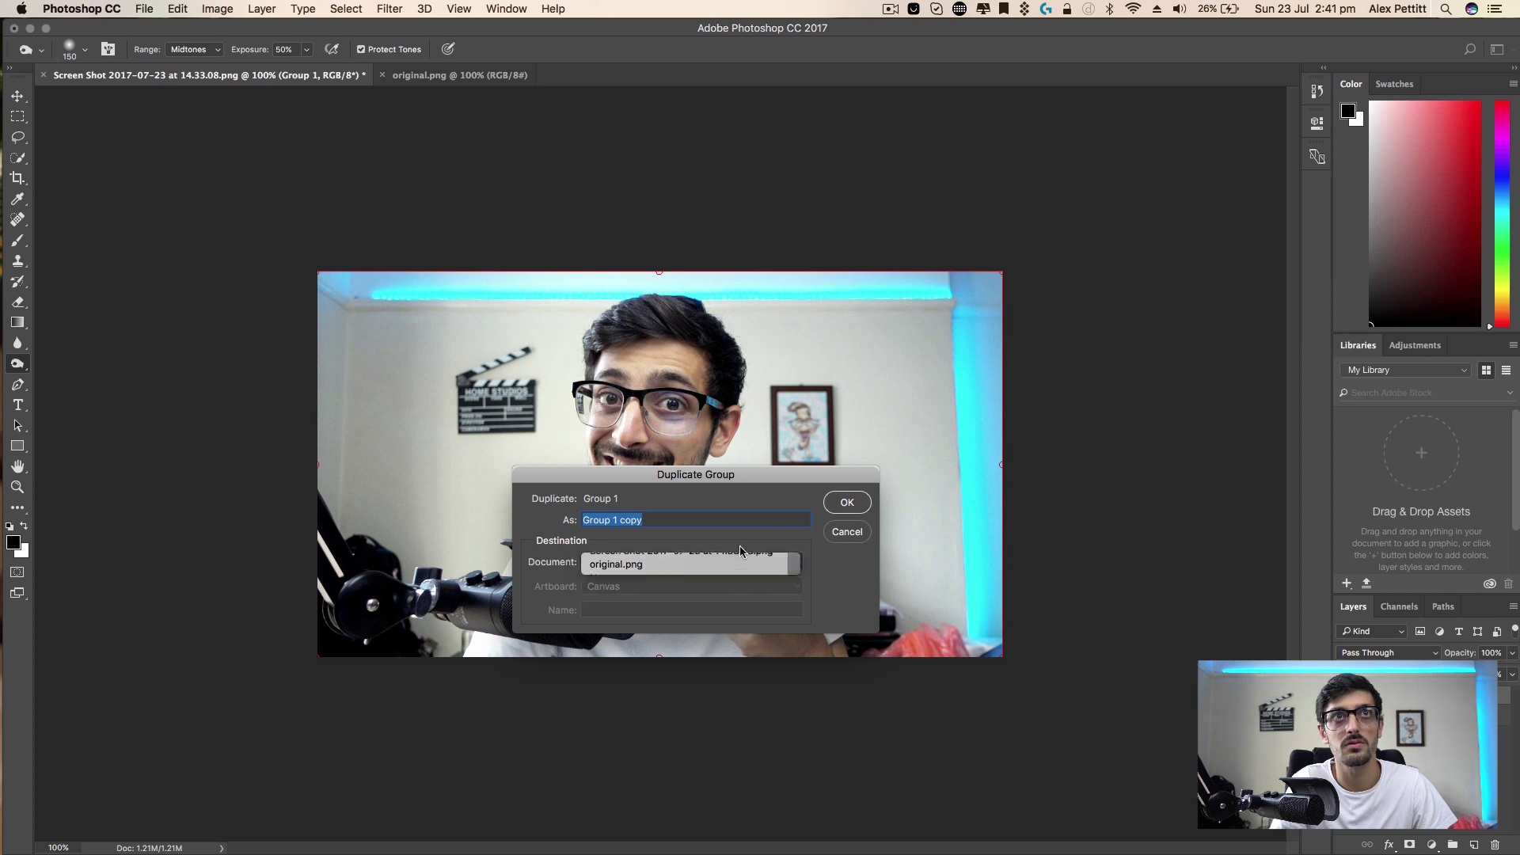
left_click(846, 502)
left_click(468, 77)
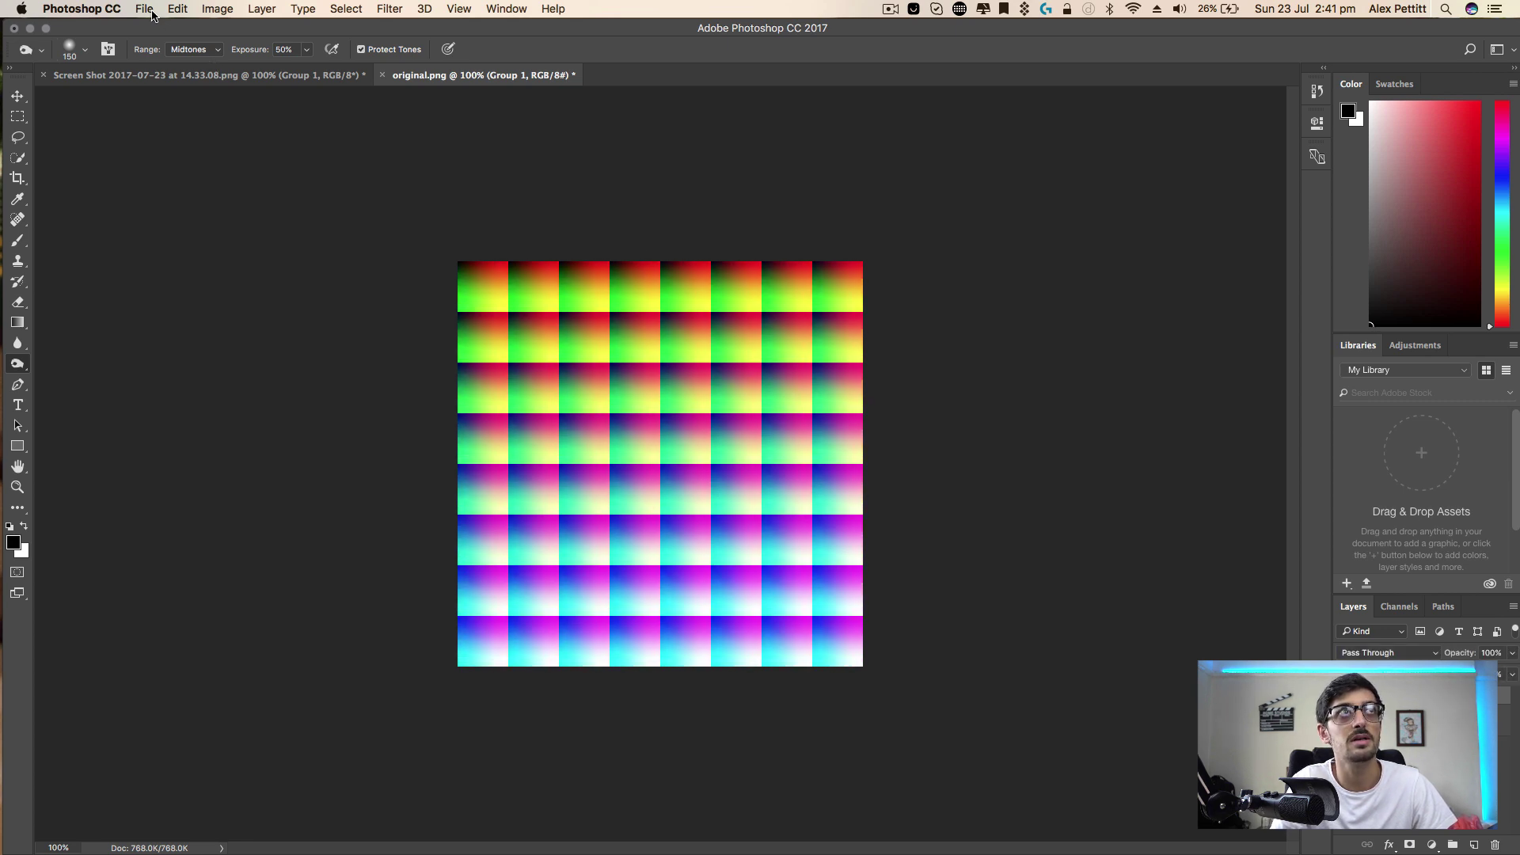
Step: Save the colour grid as a PNG copy named TestLUT.png on the Desktop with default PNG options
left_click(146, 10)
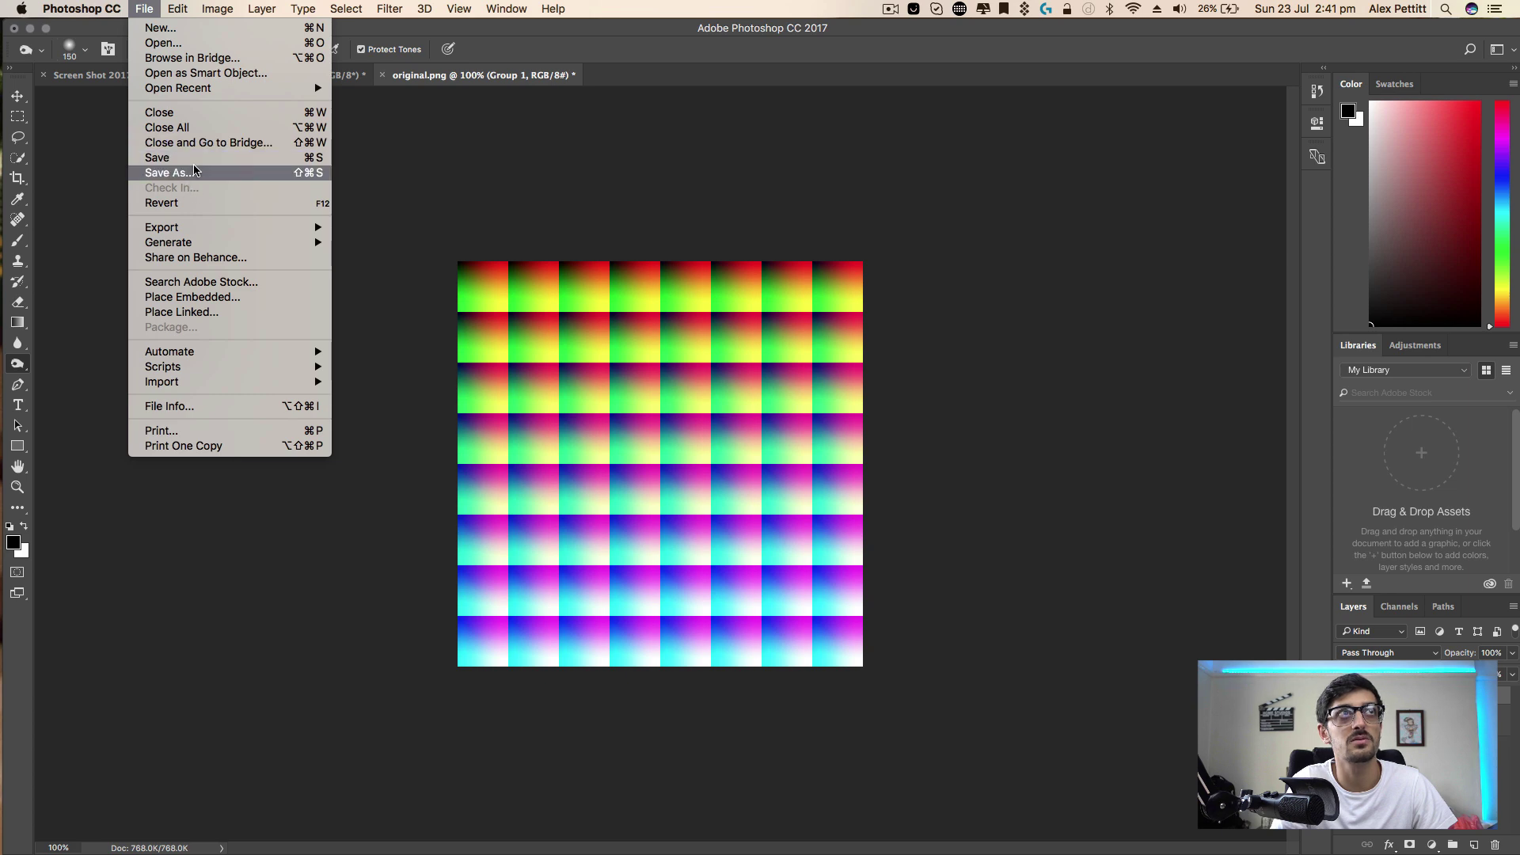
left_click(195, 170)
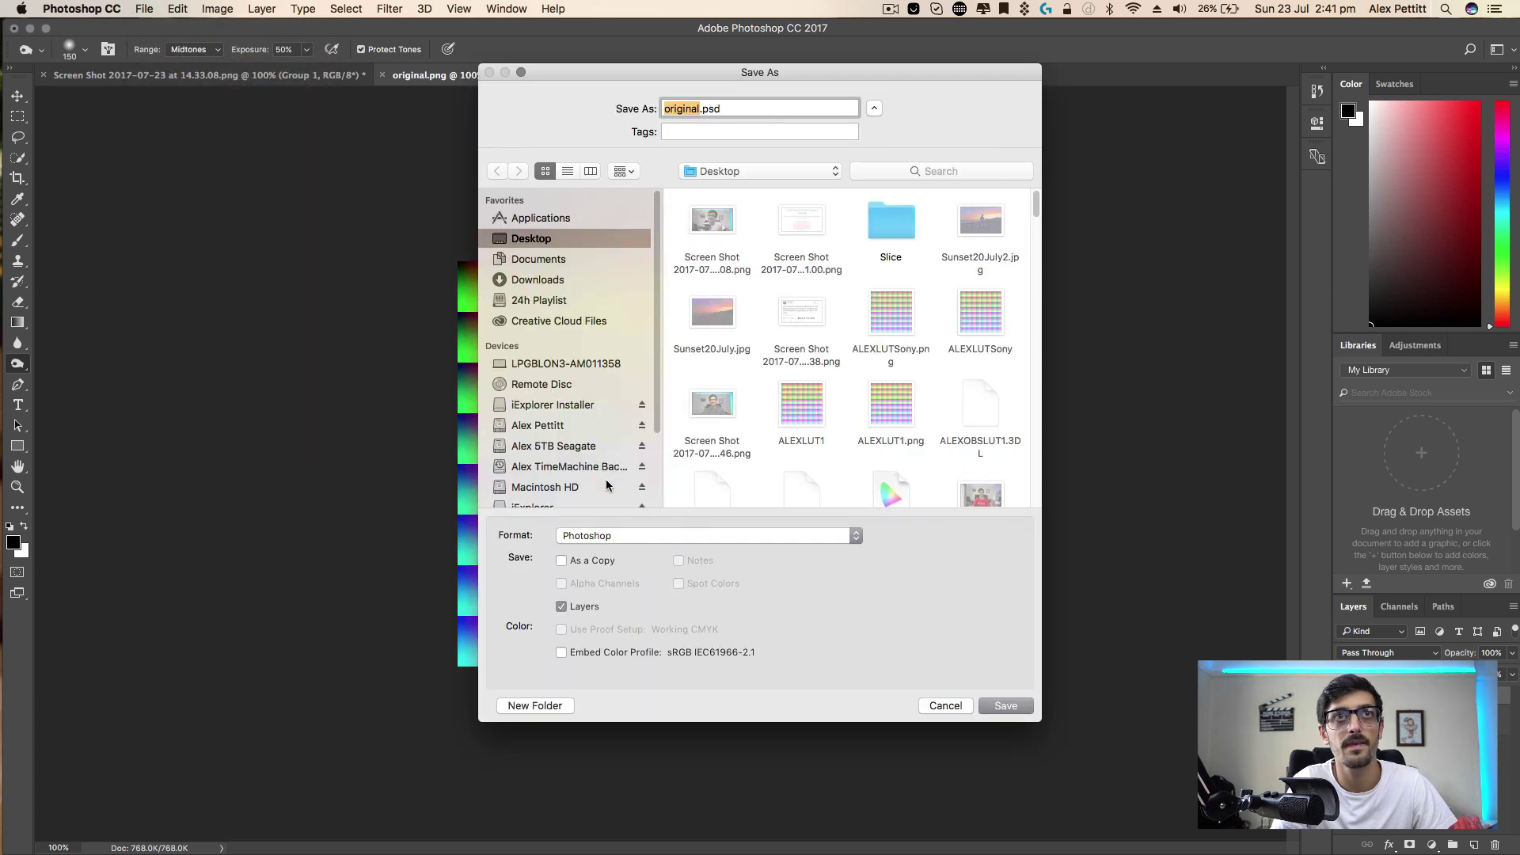
left_click(661, 535)
left_click(608, 737)
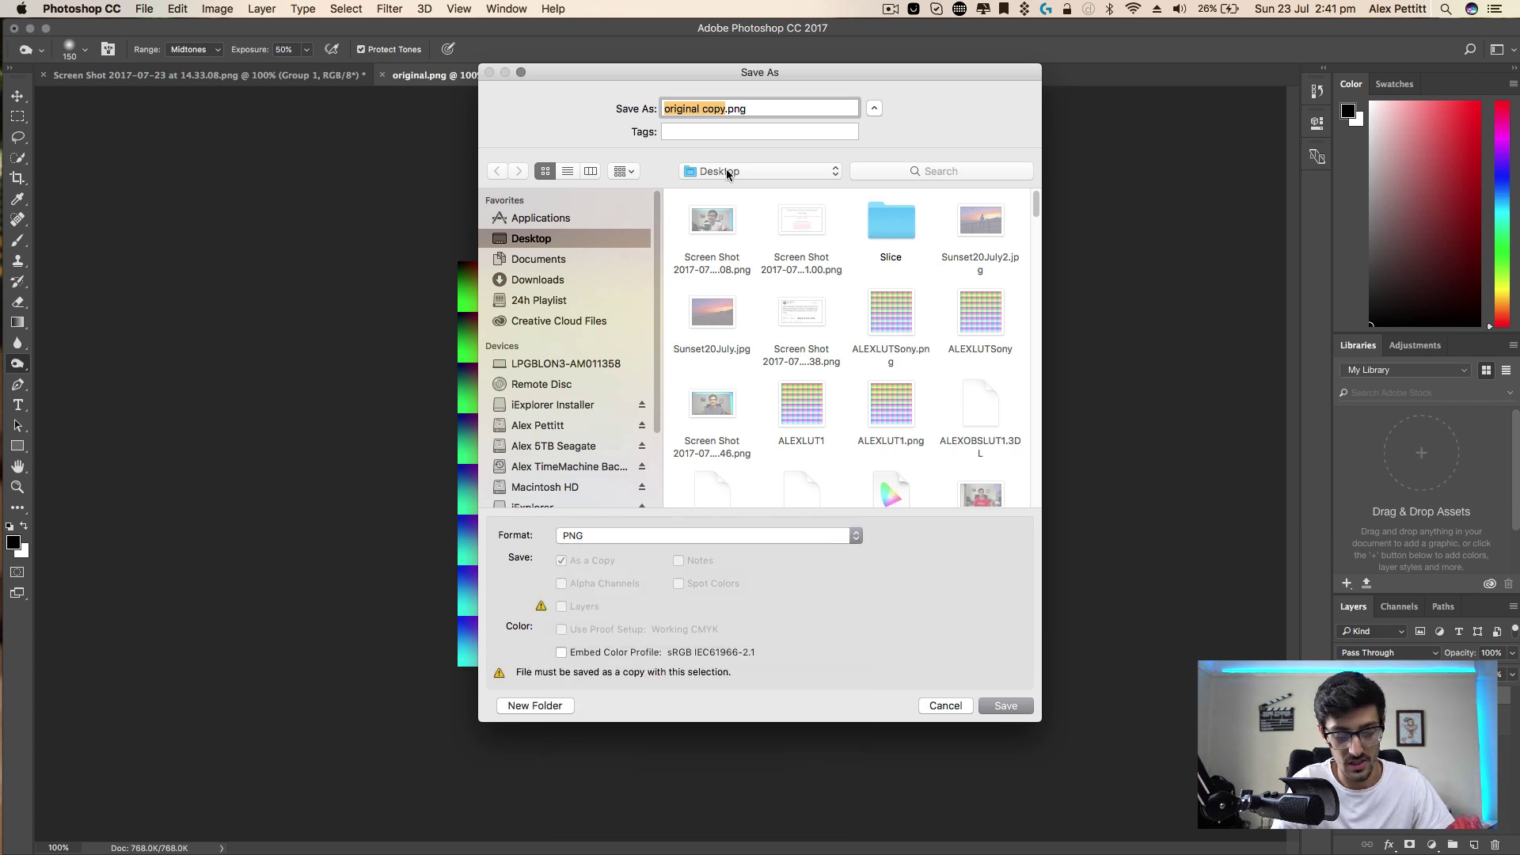
type("TestLUT")
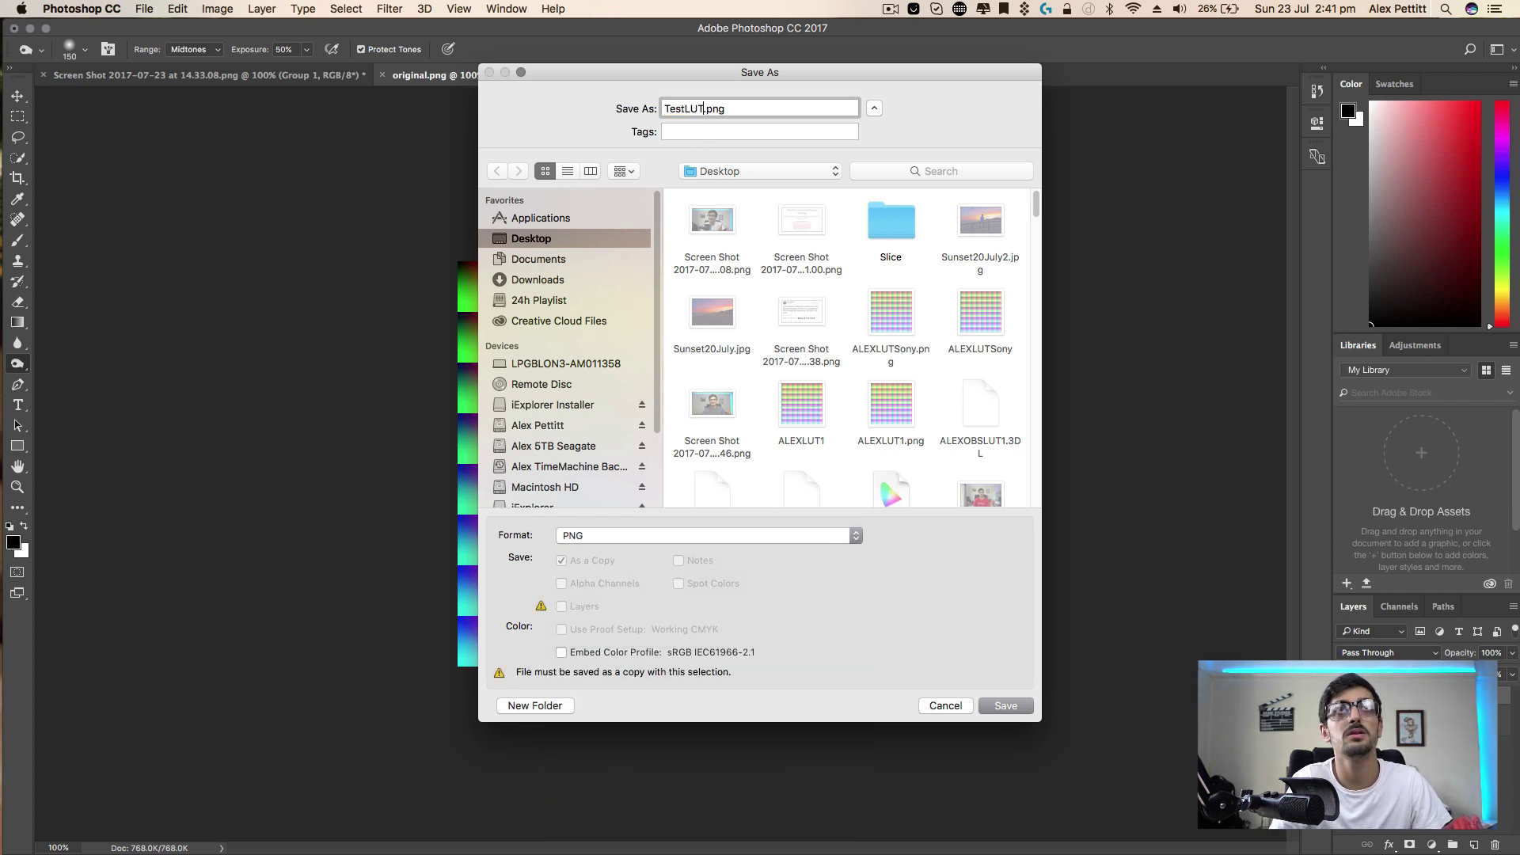
left_click(999, 704)
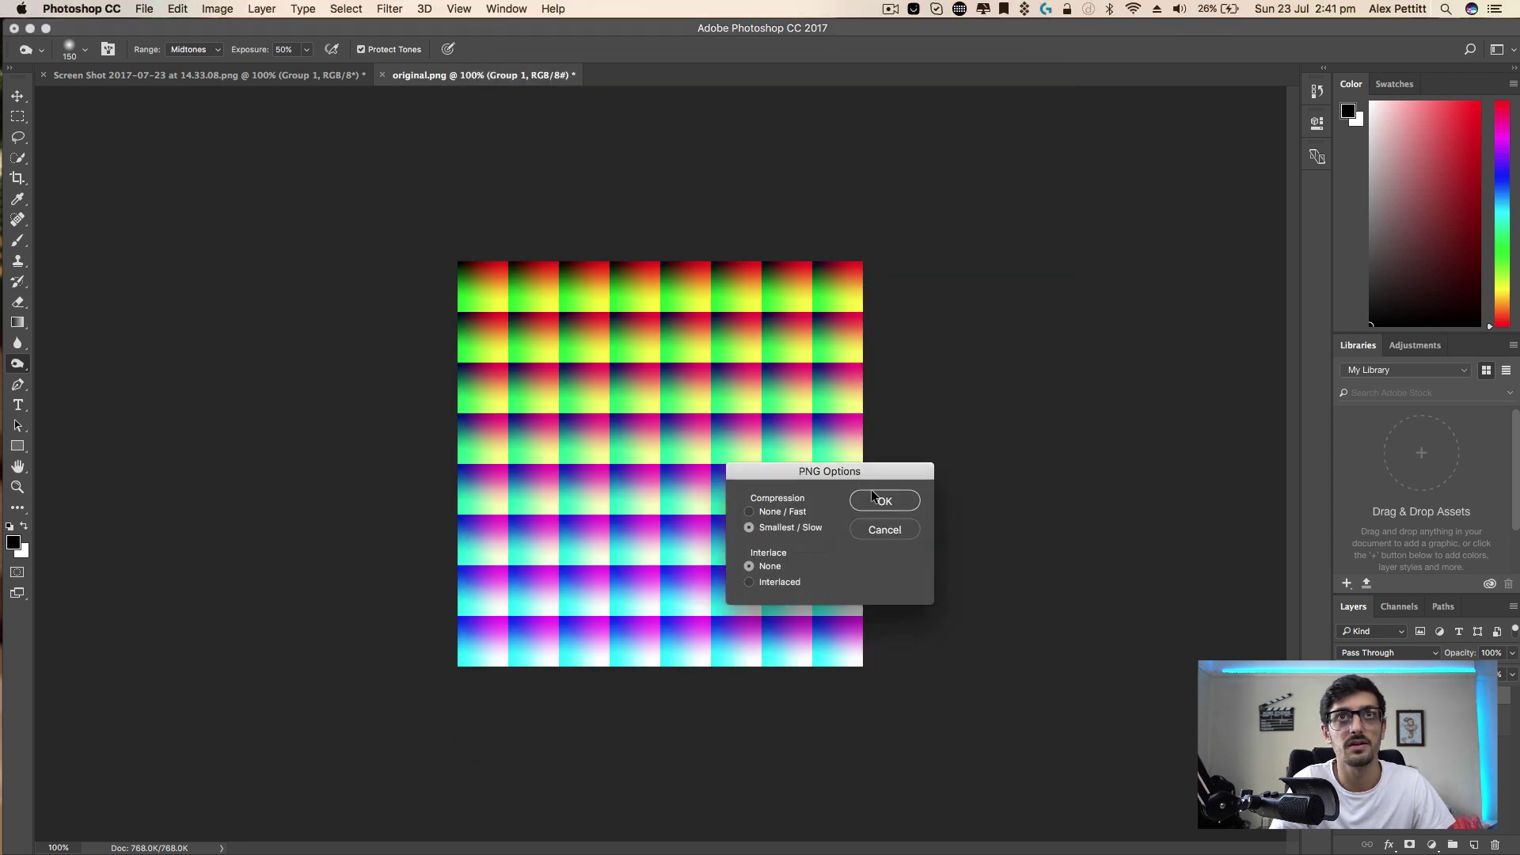
left_click(873, 498)
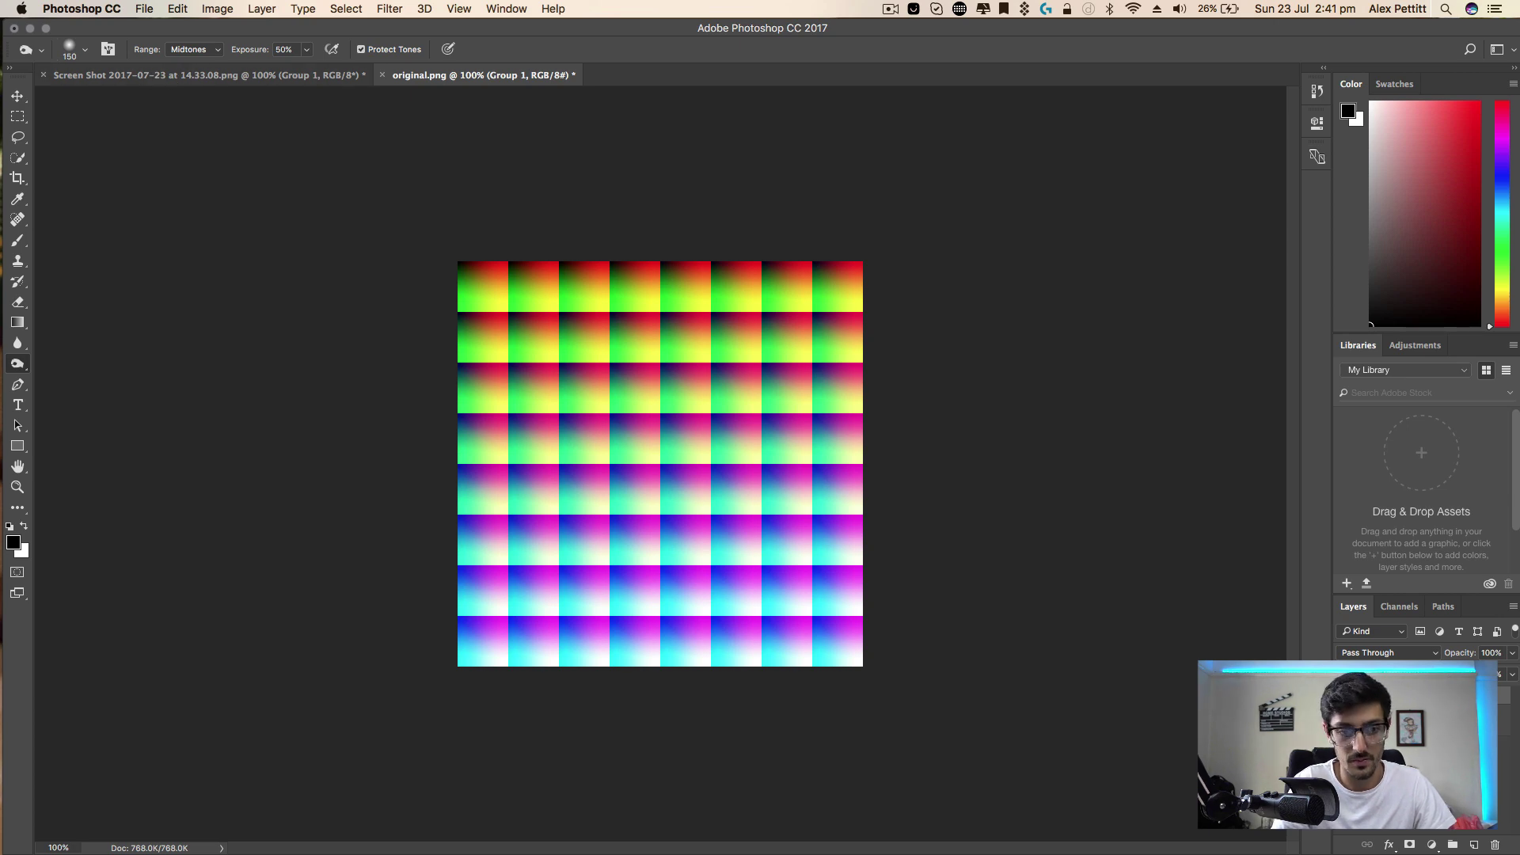
key("super+Tab")
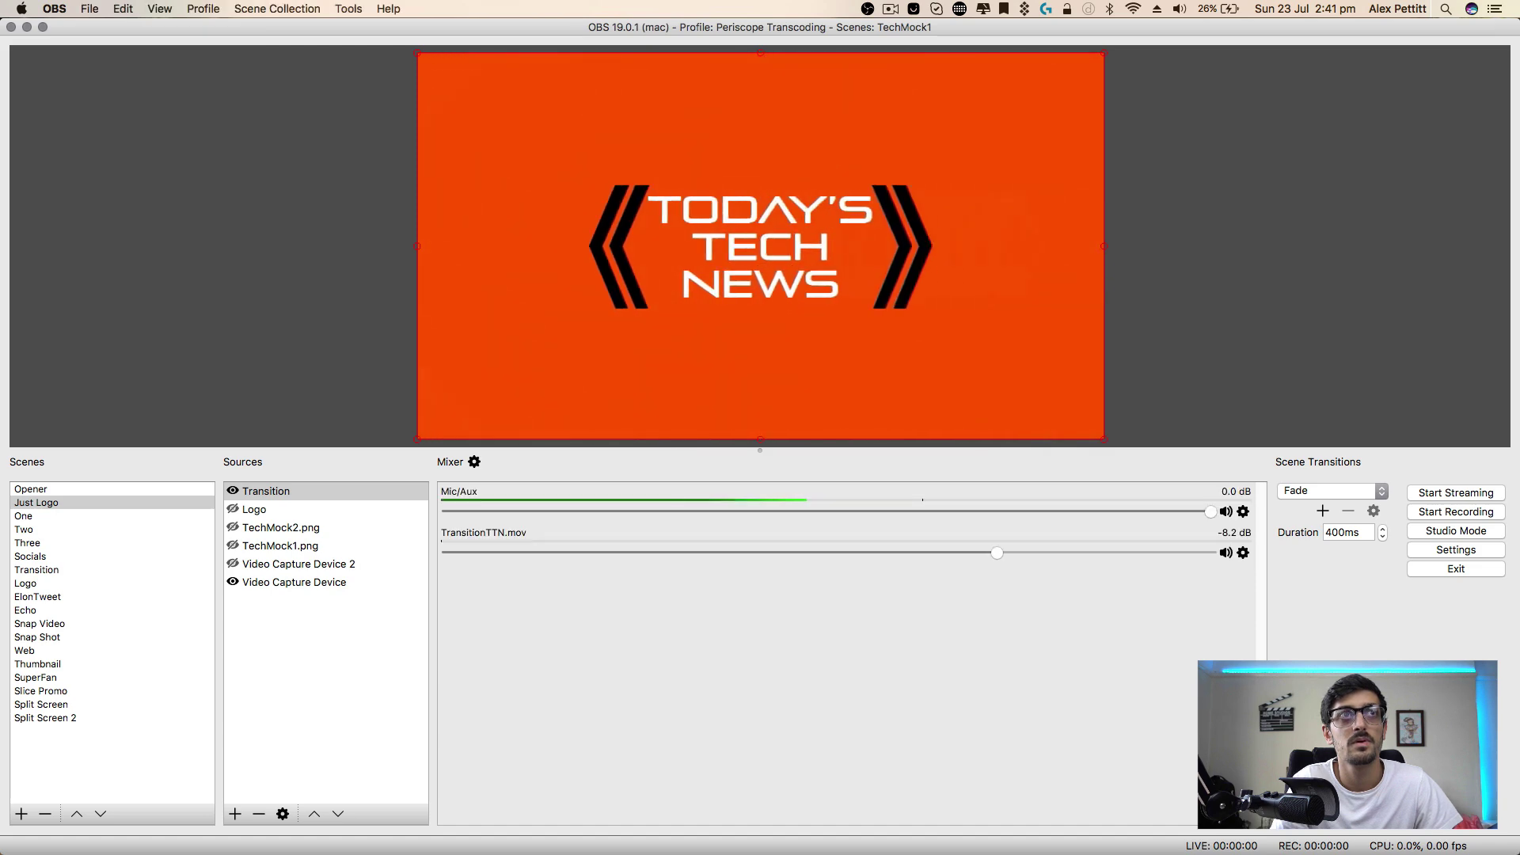
Step: In the Video Capture Device filters, point Apply LUT 2 at Desktop/TestLUT.png
left_click(324, 583)
right_click(325, 589)
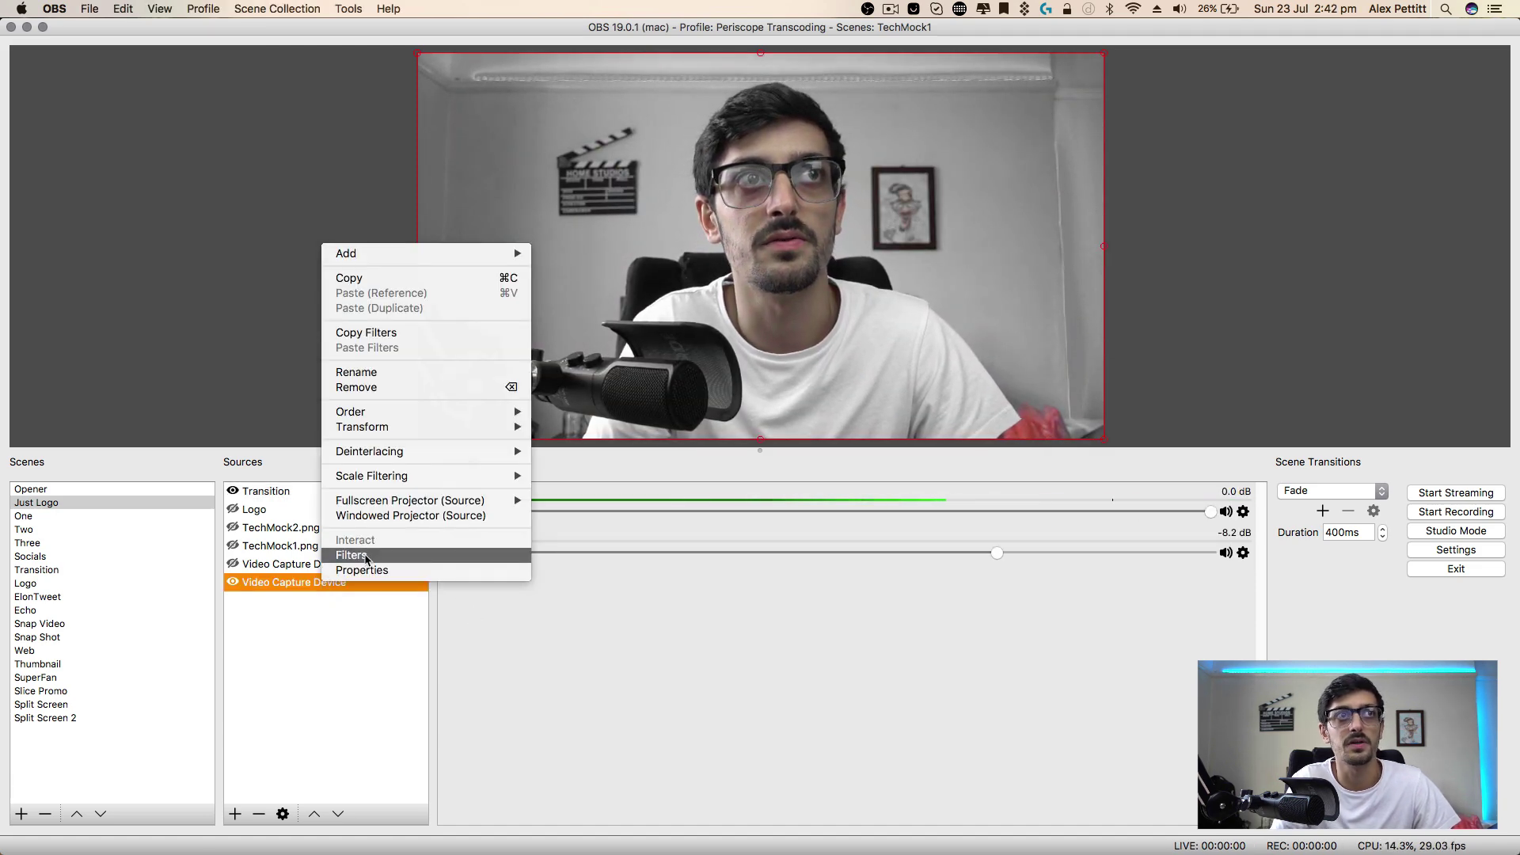
left_click(360, 554)
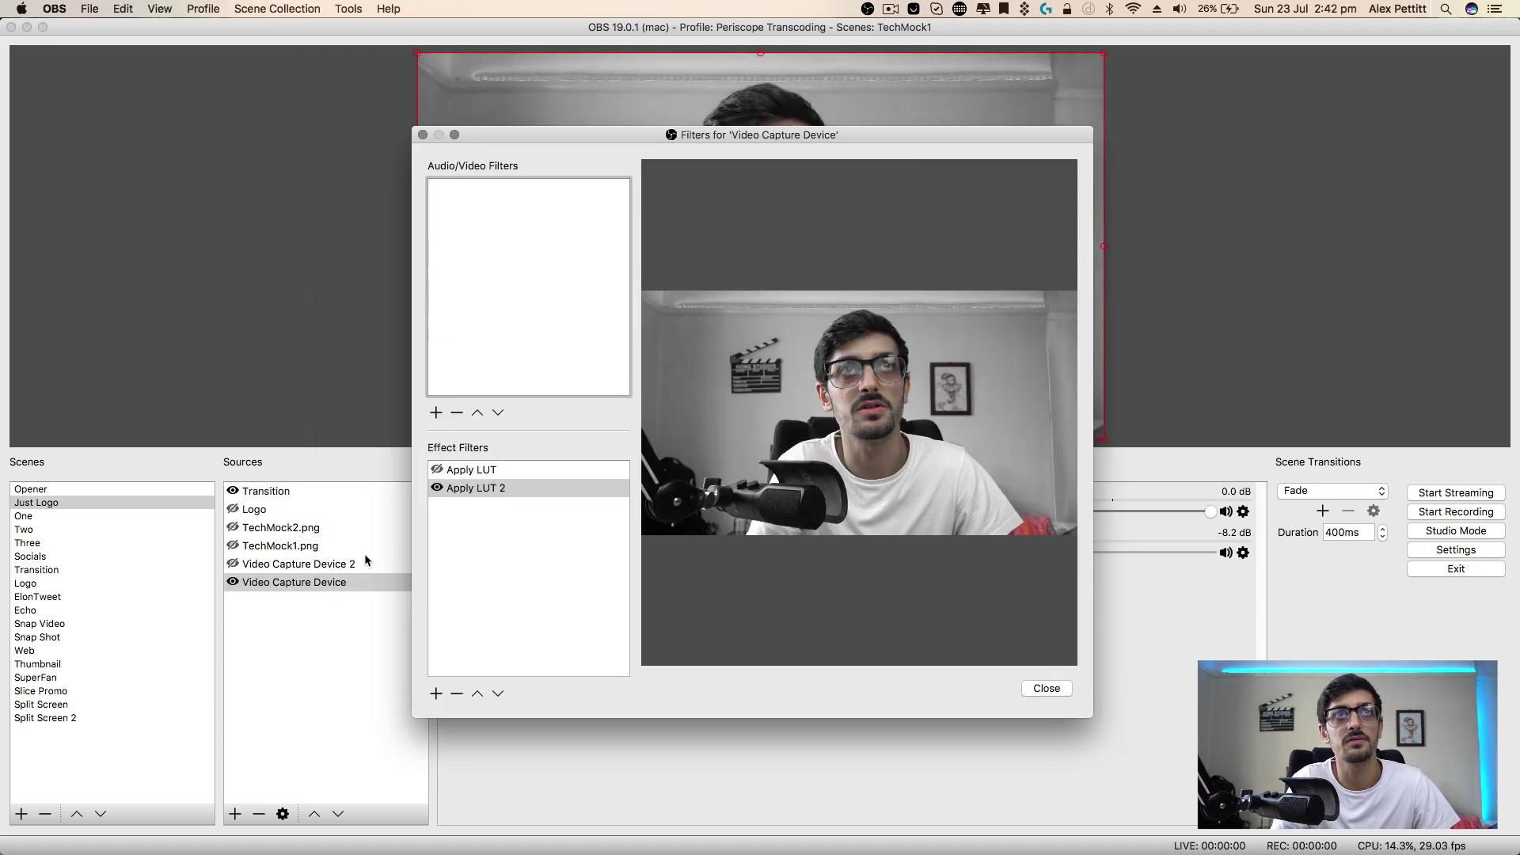
left_click(560, 483)
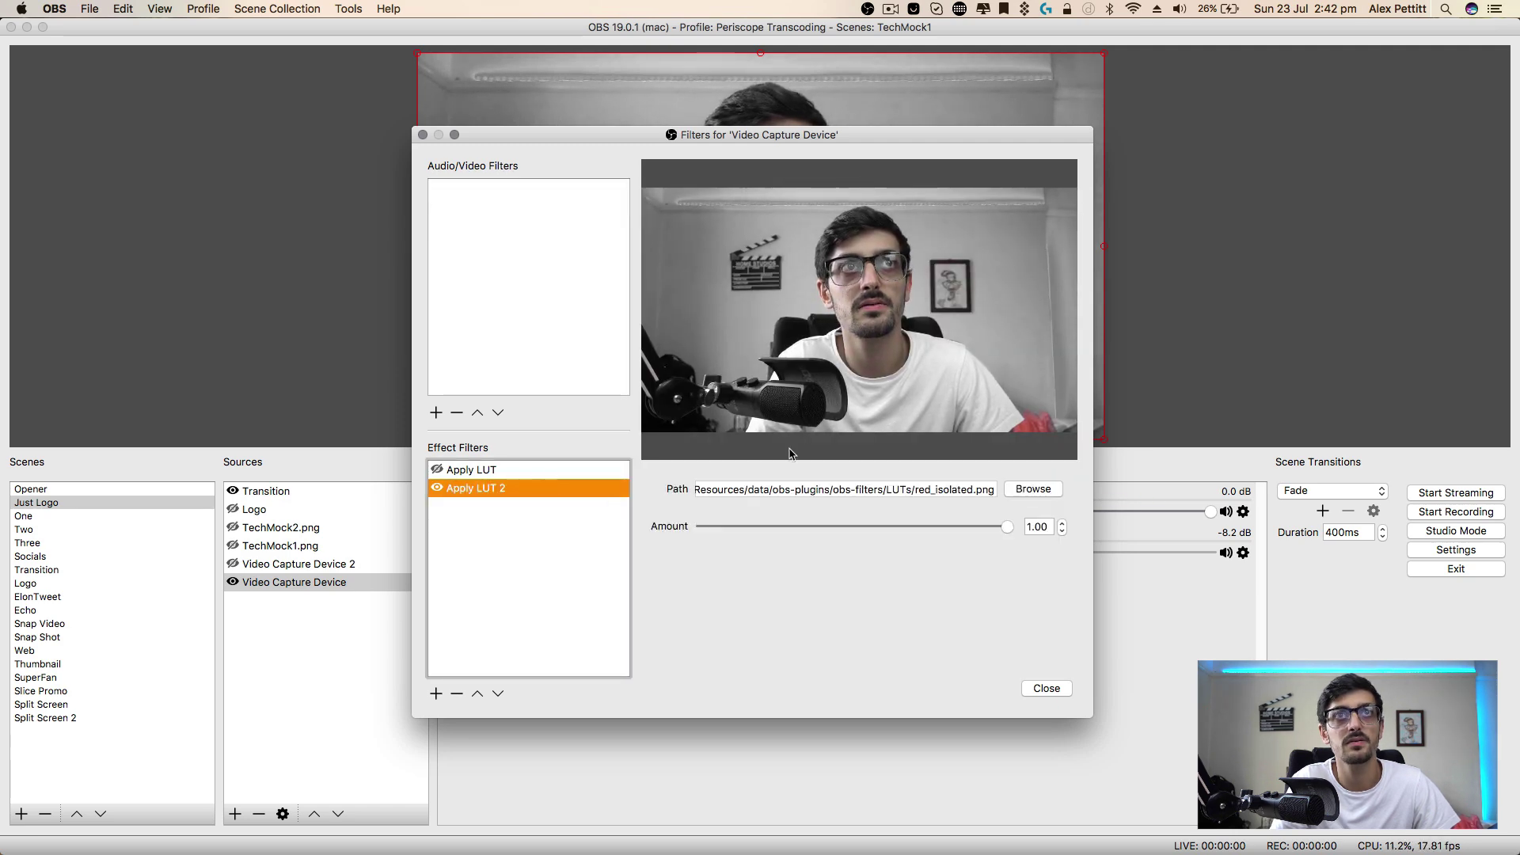
left_click(1021, 491)
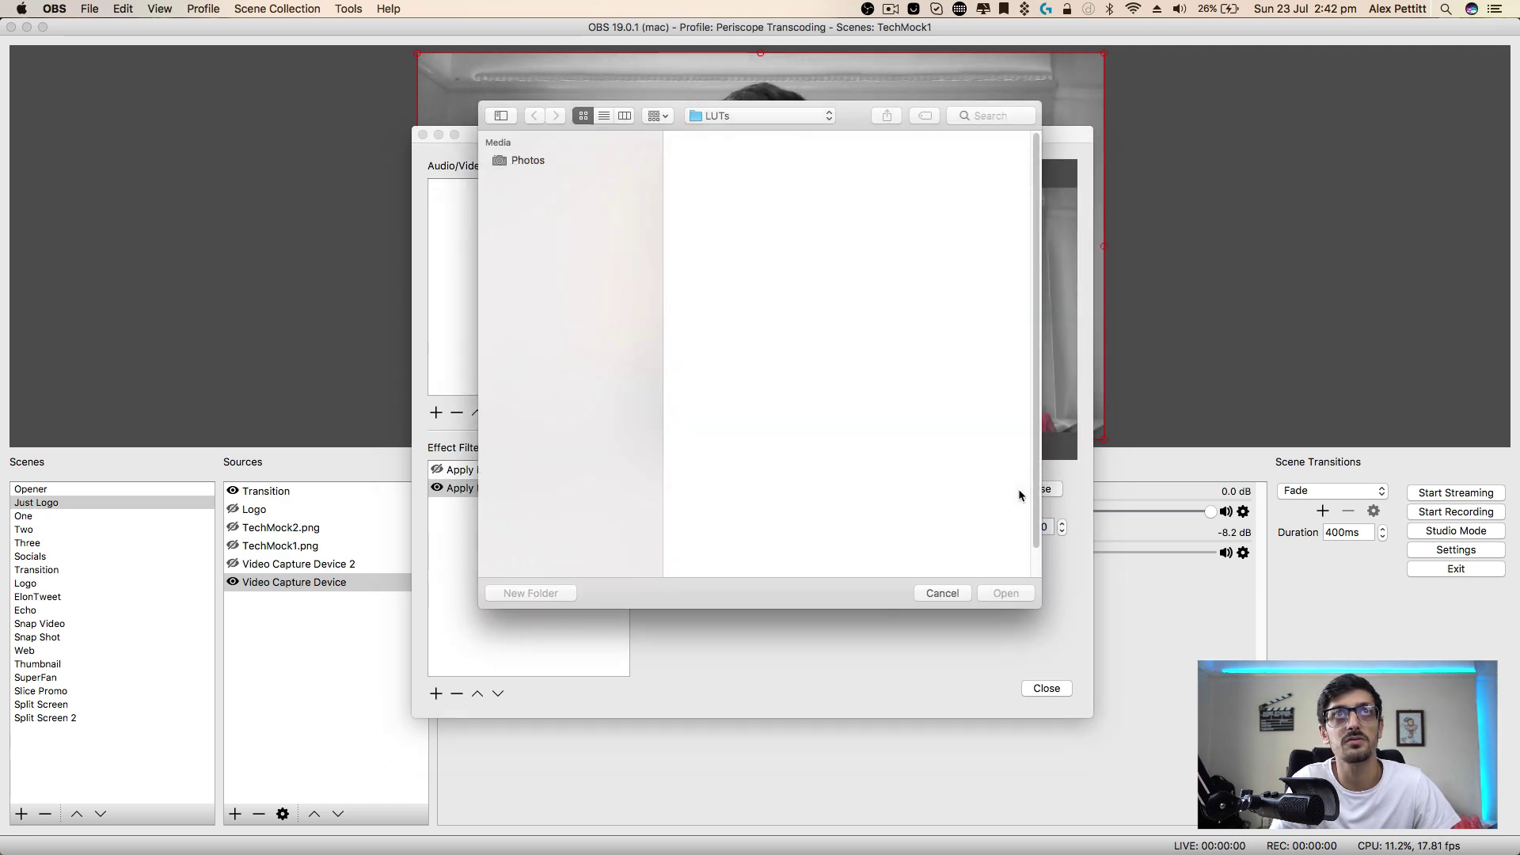
left_click(532, 204)
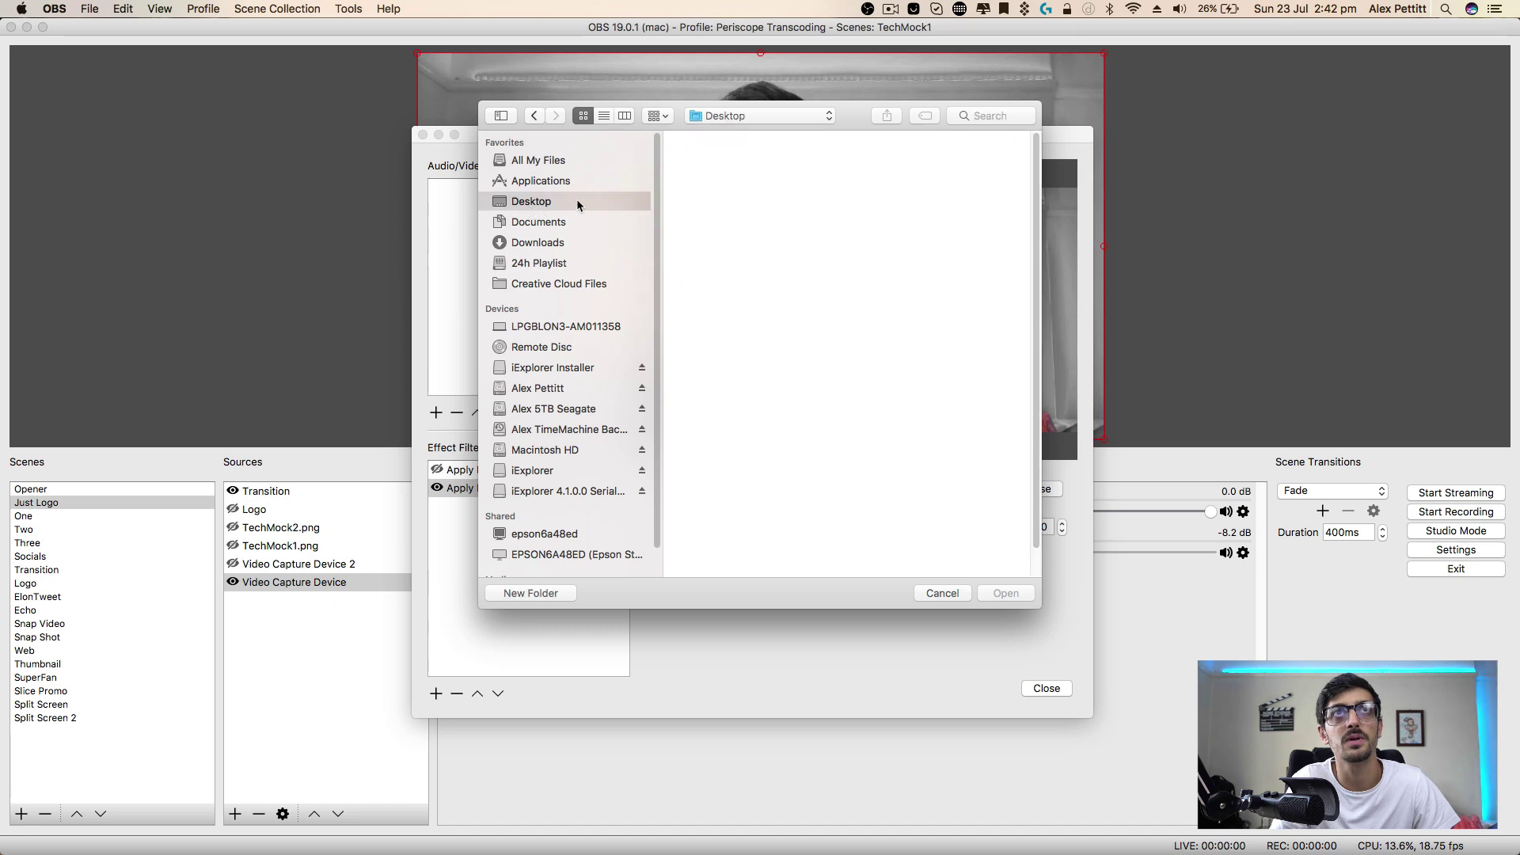
left_click(723, 179)
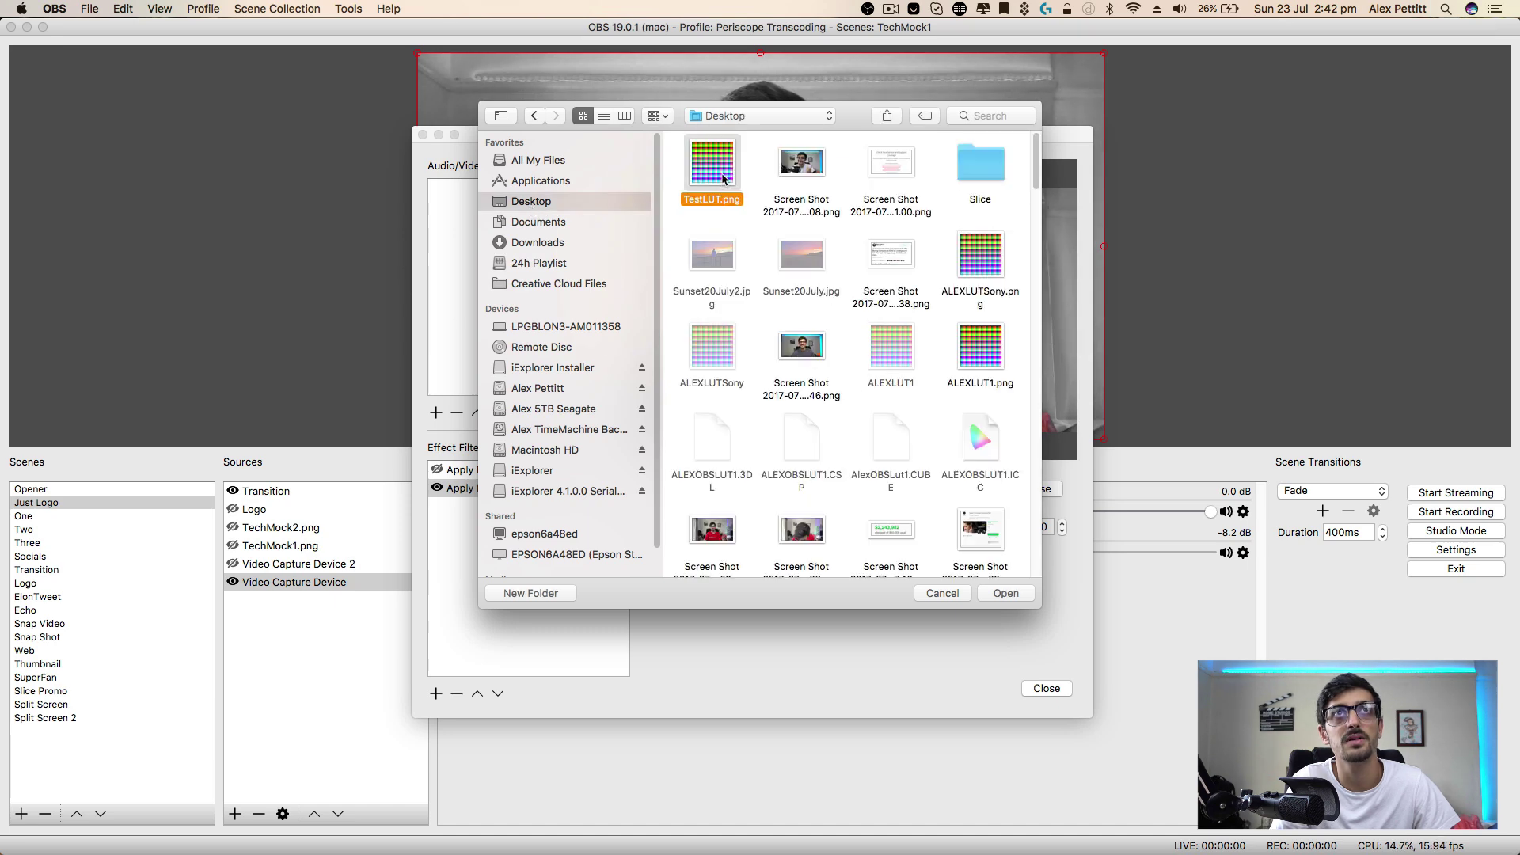
left_click(999, 593)
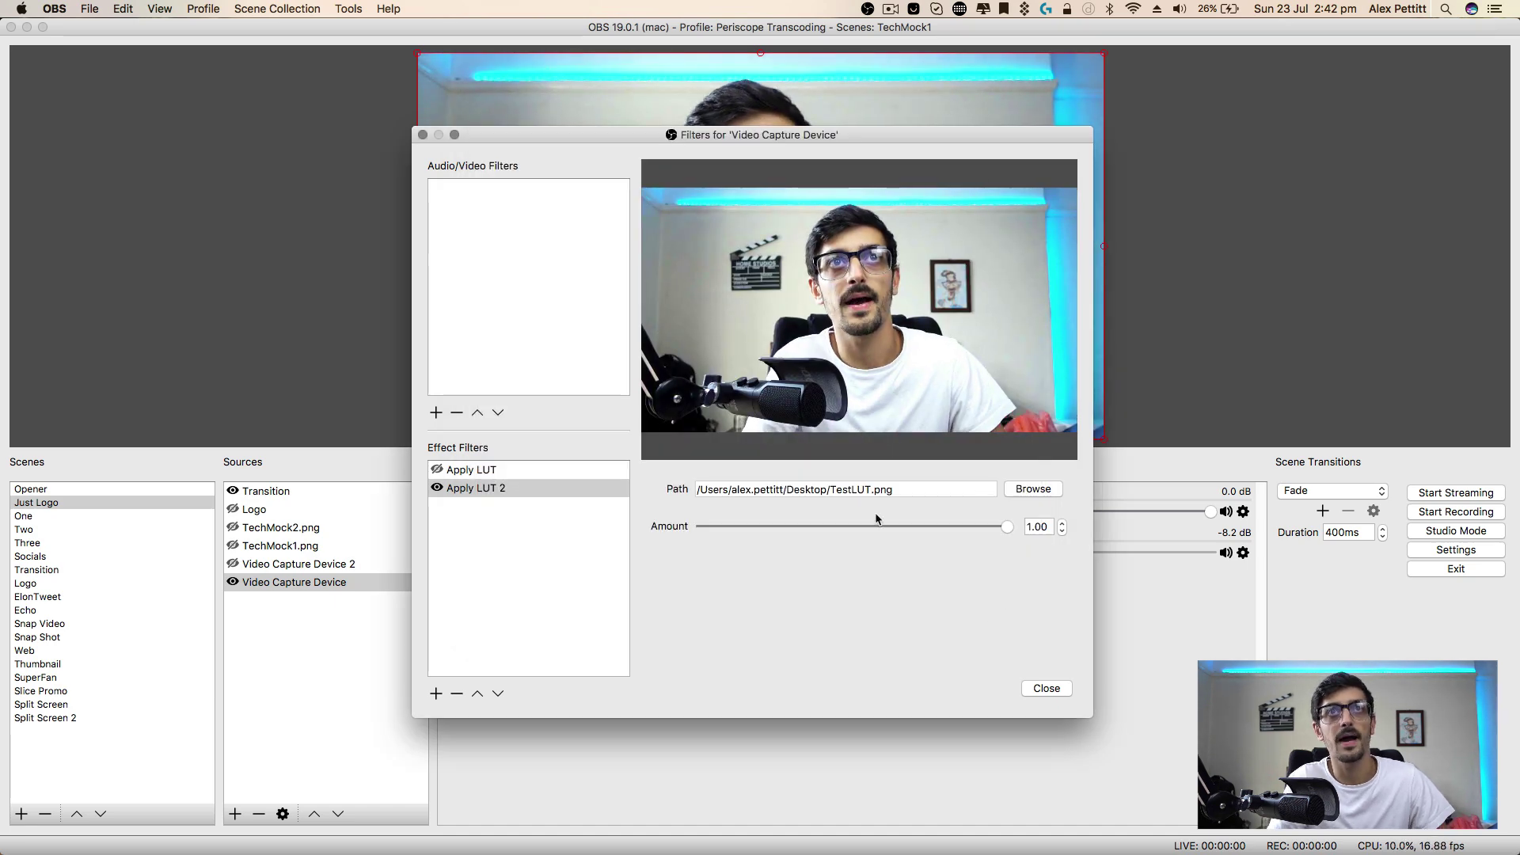
Step: Compare Apply LUT and Apply LUT 2 by toggling them, leaving only Apply LUT 2 enabled
left_click(437, 491)
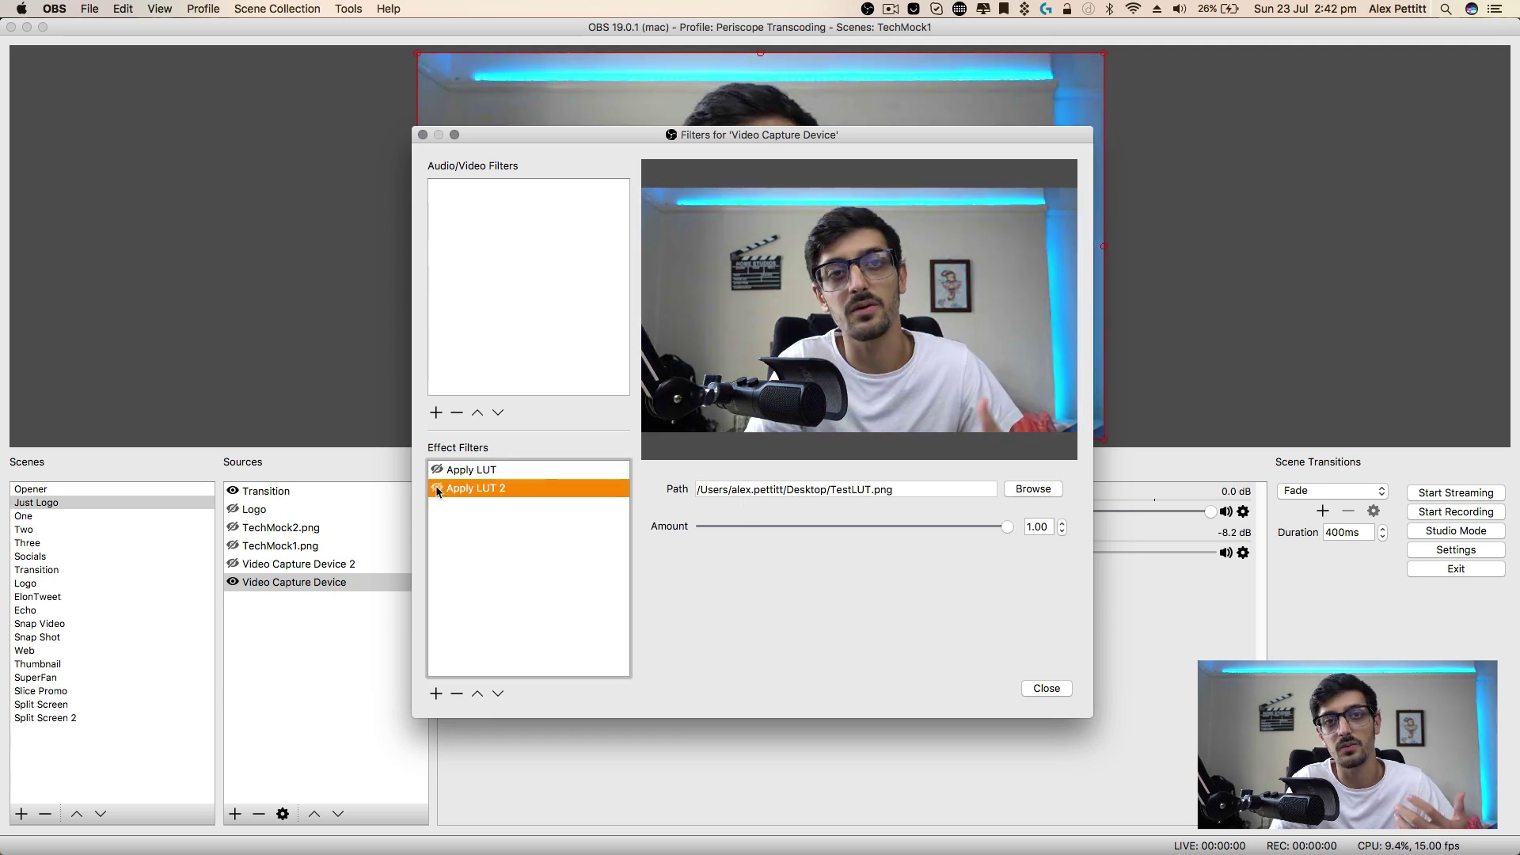
left_click(437, 489)
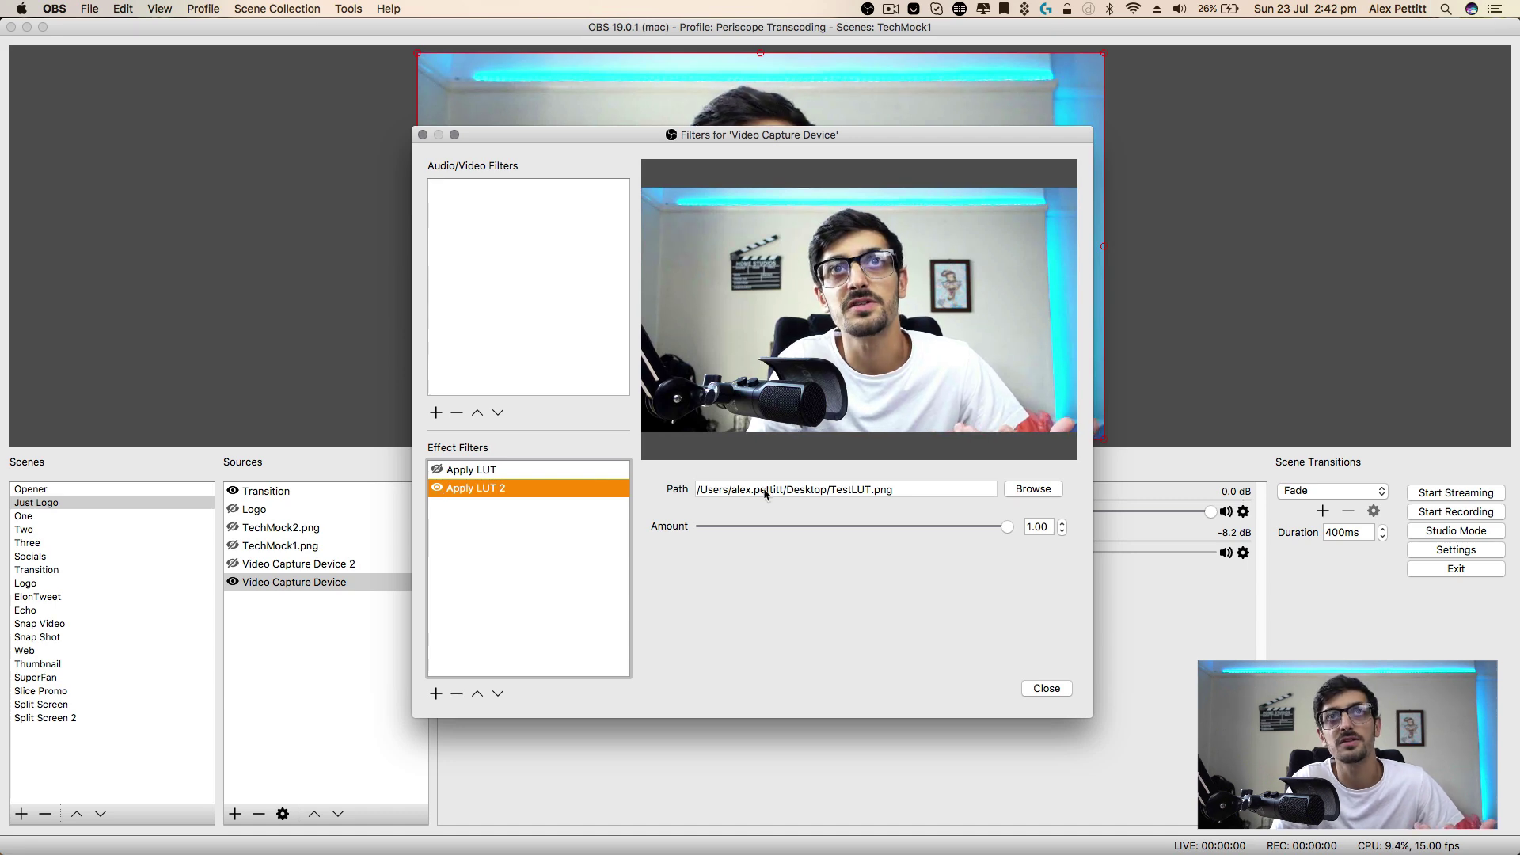
left_click(435, 488)
left_click(436, 470)
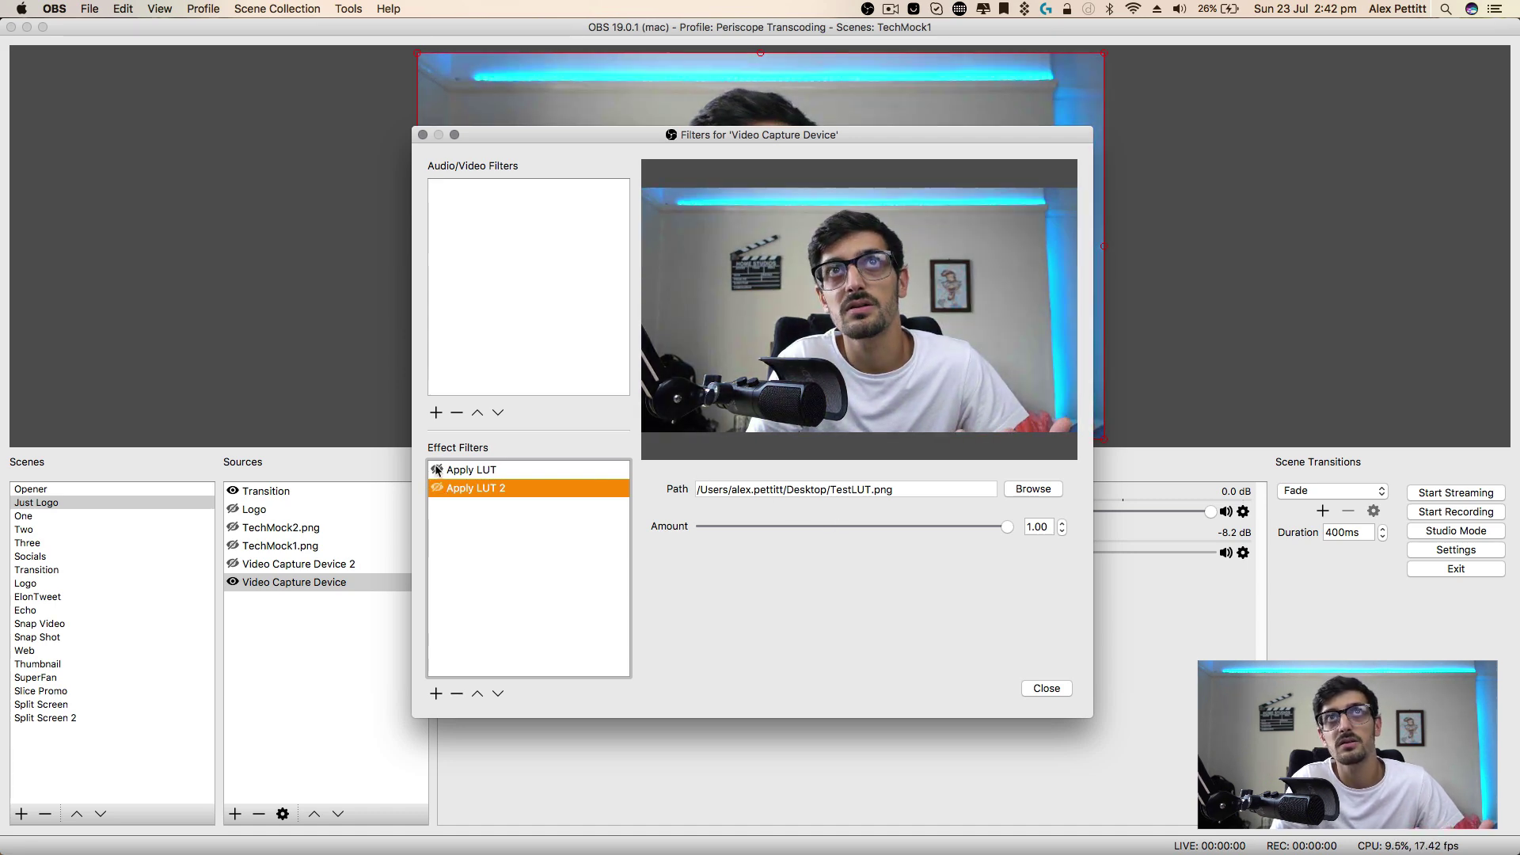
left_click(437, 469)
left_click(437, 488)
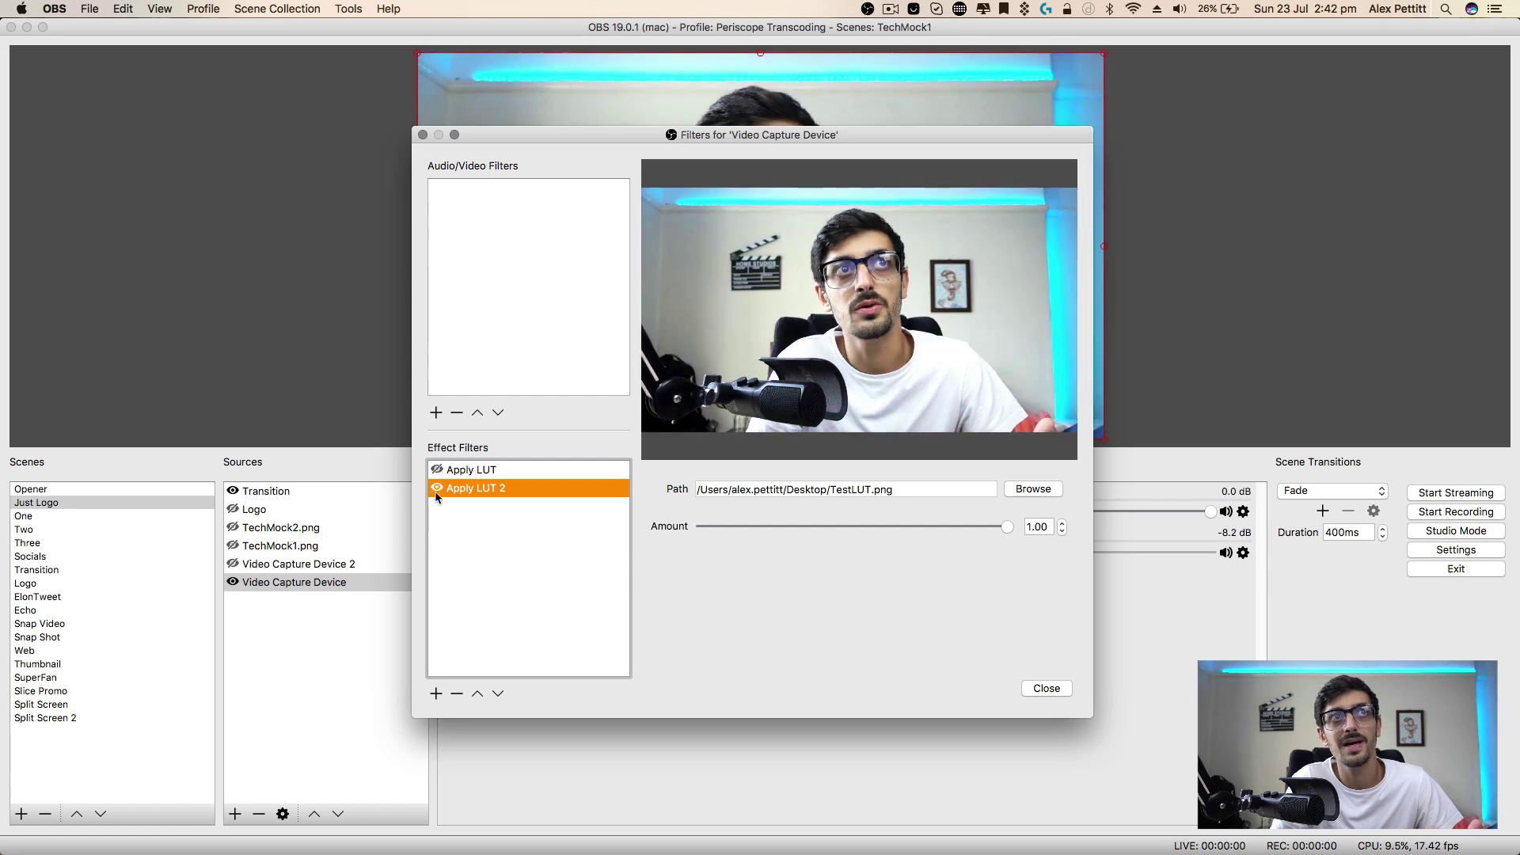